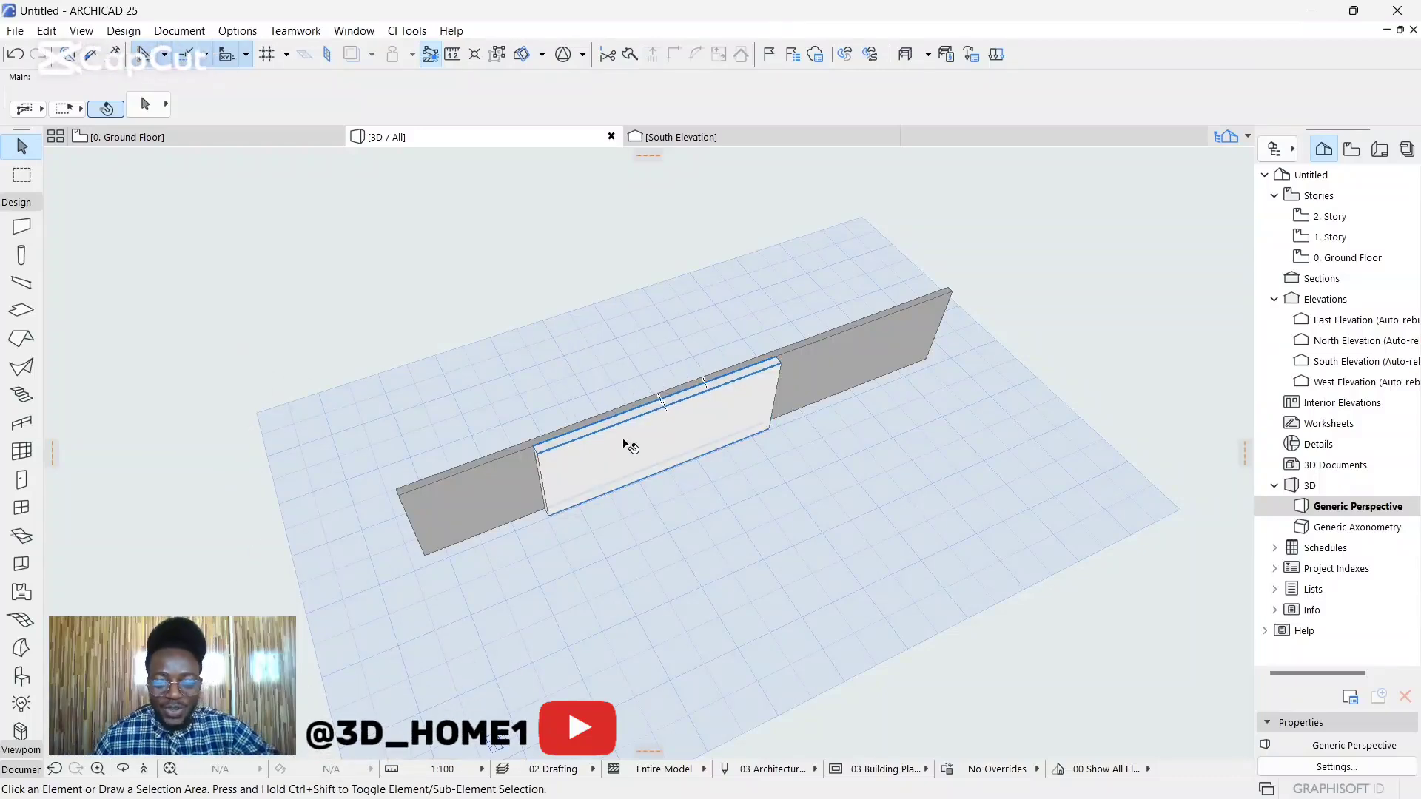
Step: Examine in 3D how the short white wall sits against the longer grey wall
{"action": "scroll", "coordinate": [628, 444], "scroll_direction": "up", "scroll_amount": 1}
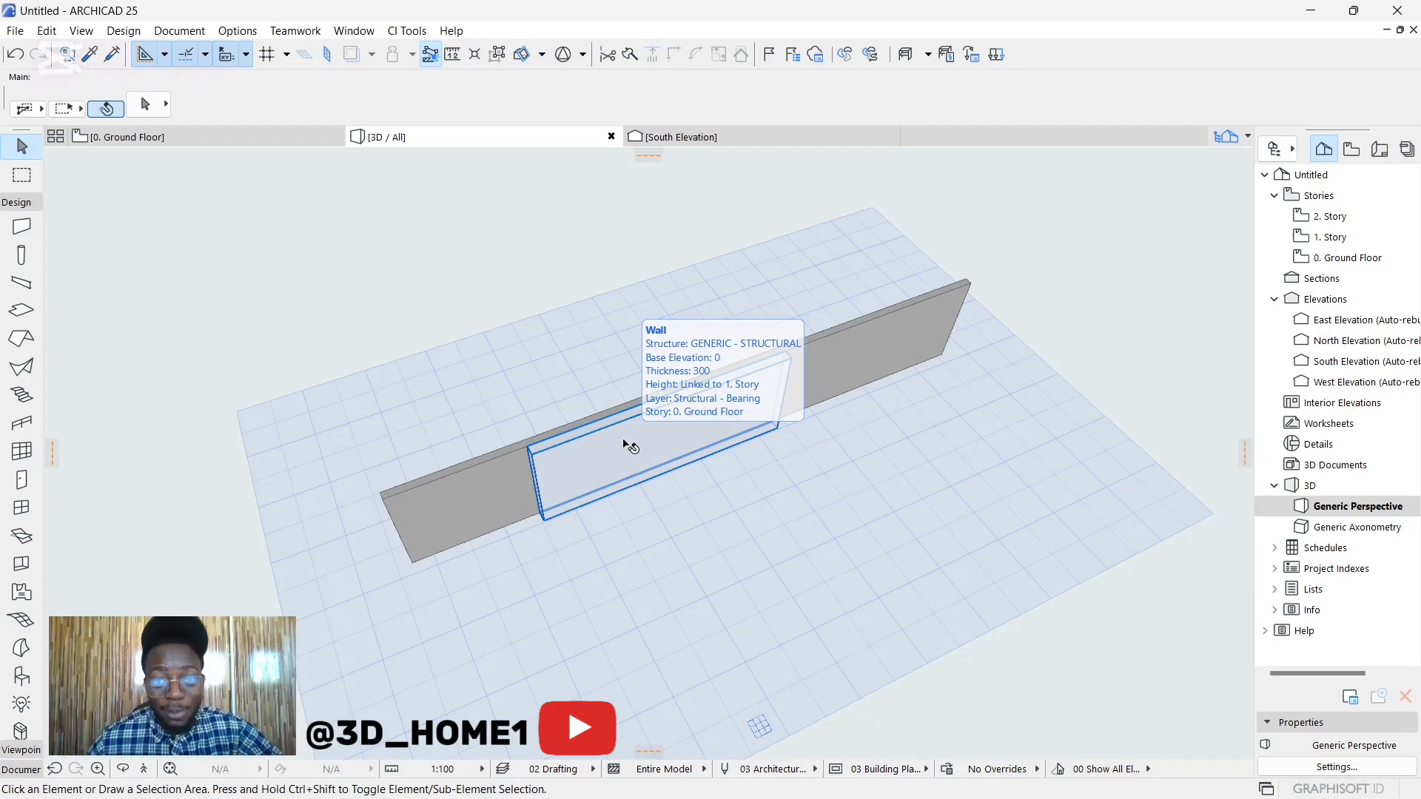
{"action": "left_click", "coordinate": [624, 444]}
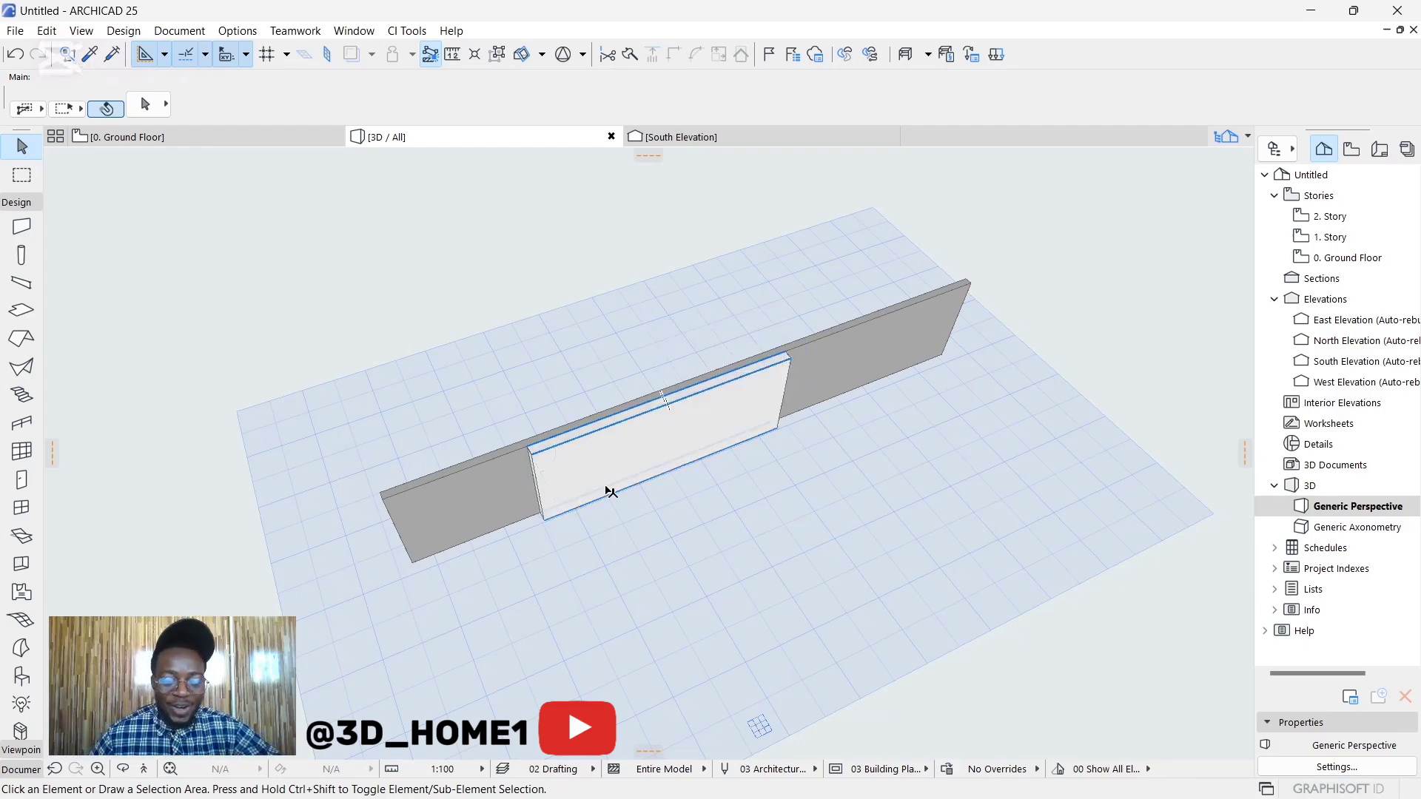
{"action": "scroll", "coordinate": [621, 447], "scroll_direction": "up", "scroll_amount": 2}
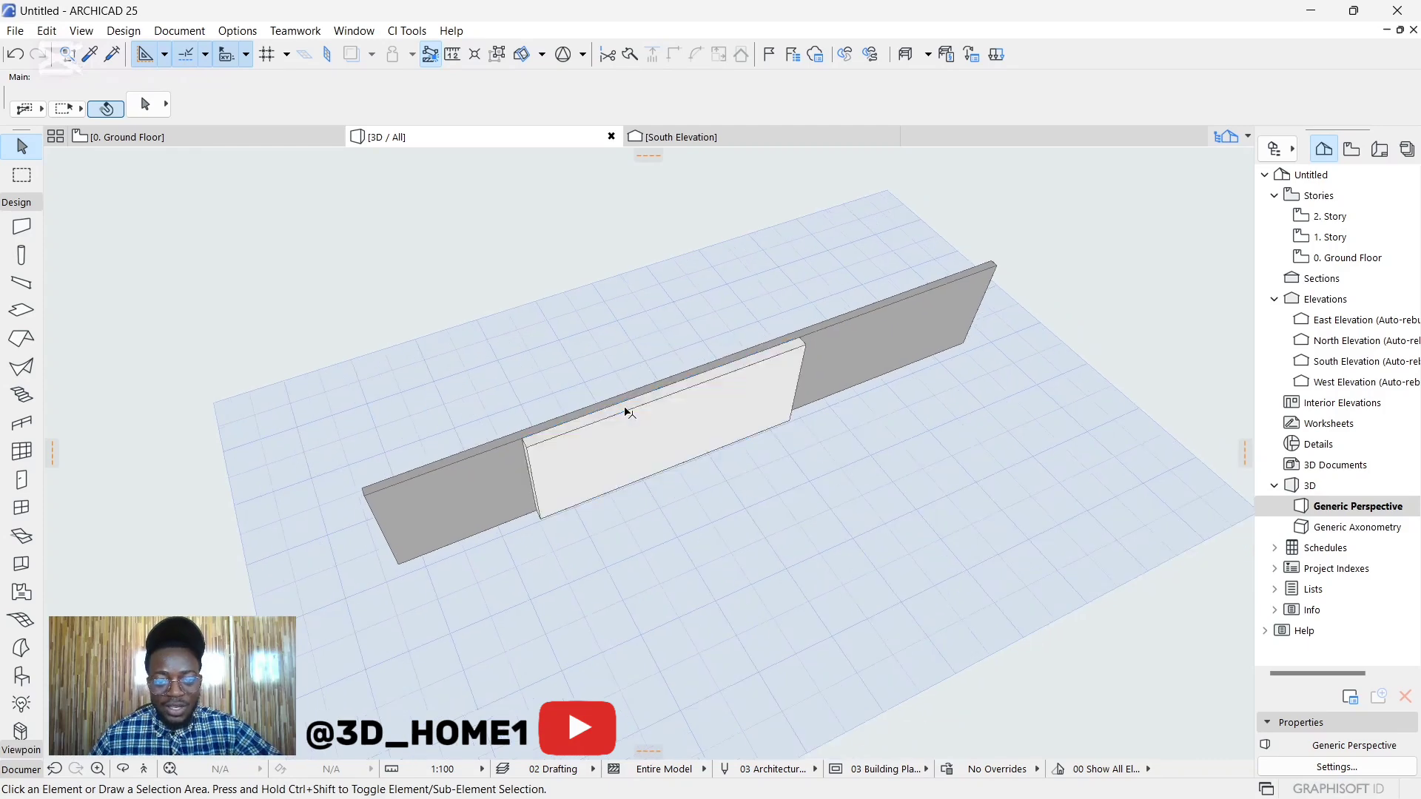
{"action": "scroll", "coordinate": [621, 412], "scroll_direction": "down", "scroll_amount": 1}
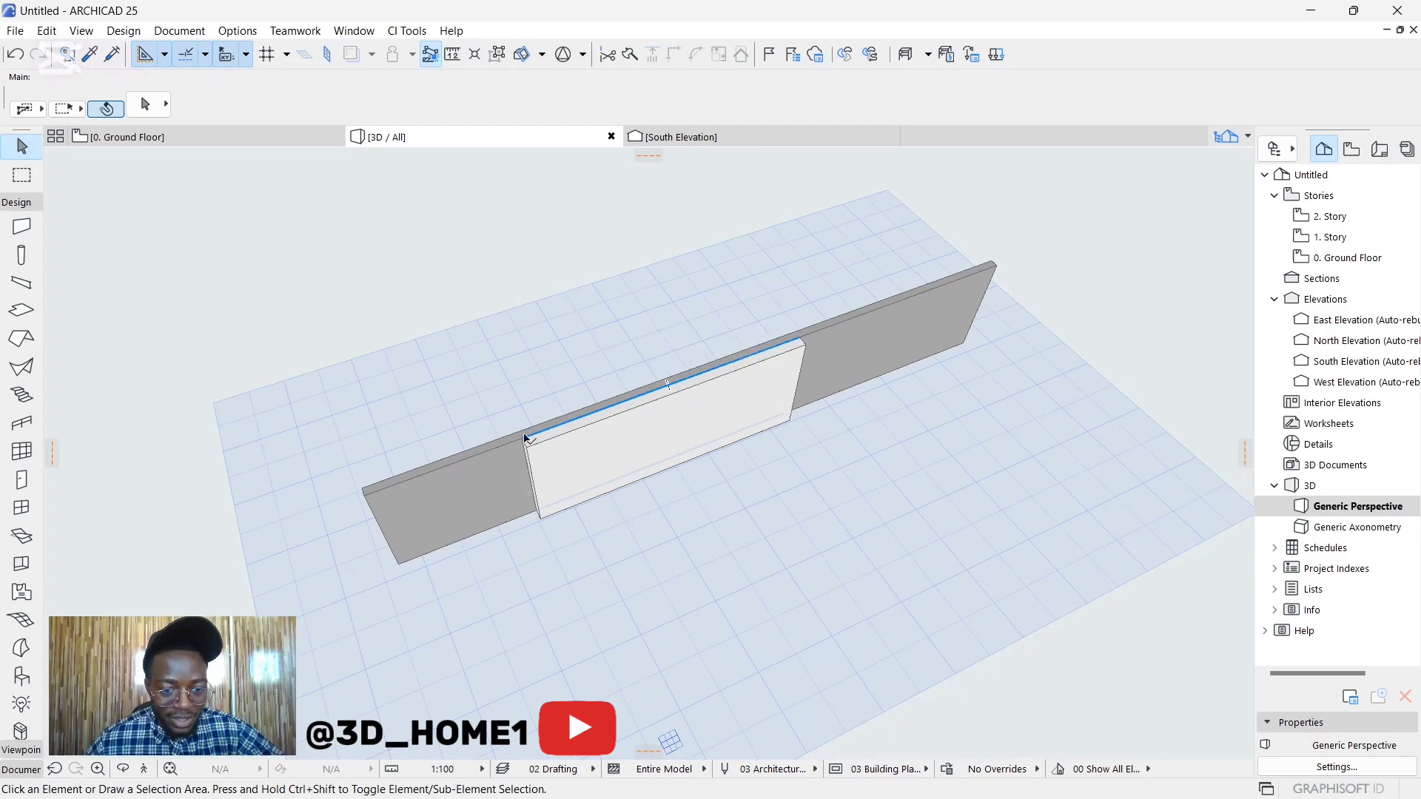
{"action": "scroll", "coordinate": [524, 437], "scroll_direction": "up", "scroll_amount": 2}
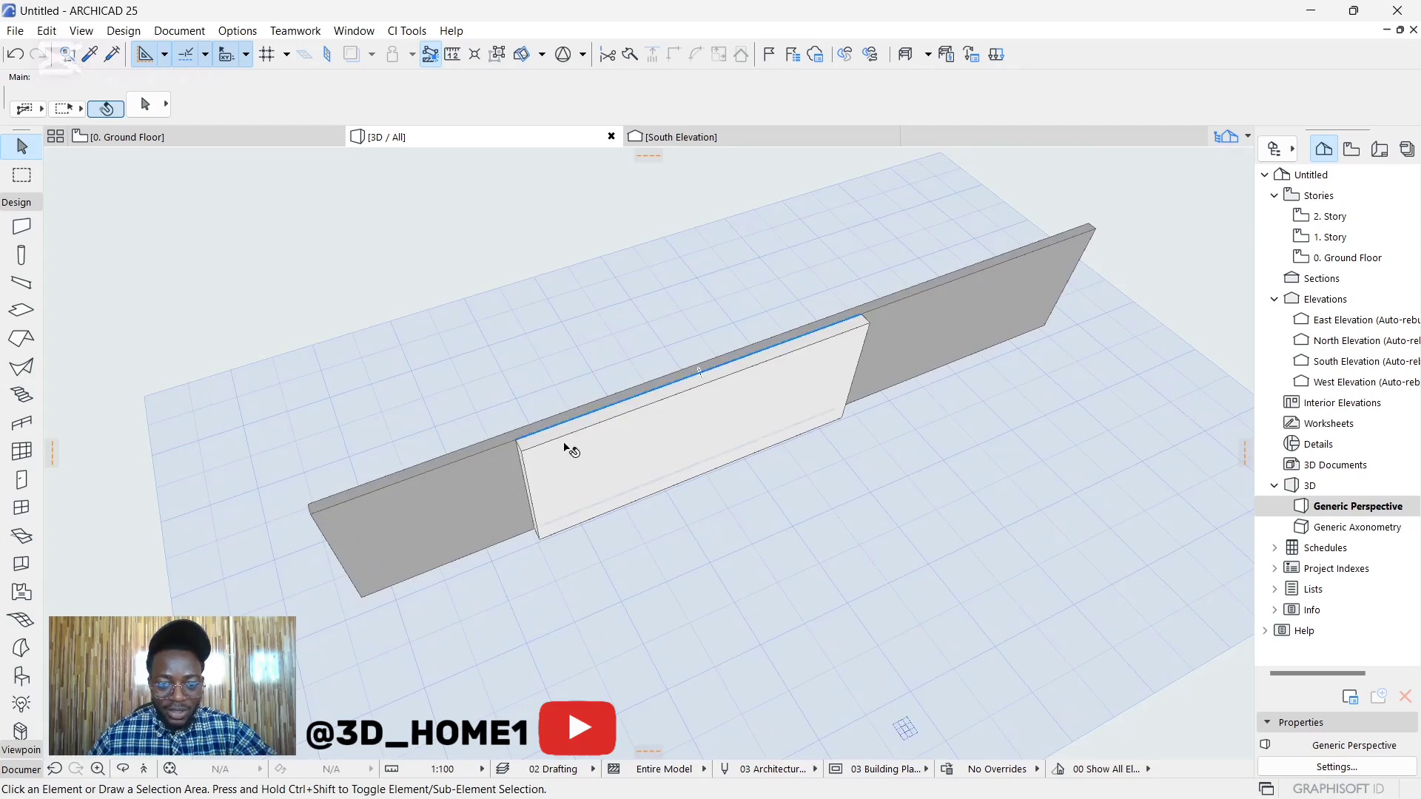
{"action": "scroll", "coordinate": [603, 423], "scroll_direction": "up", "scroll_amount": 1}
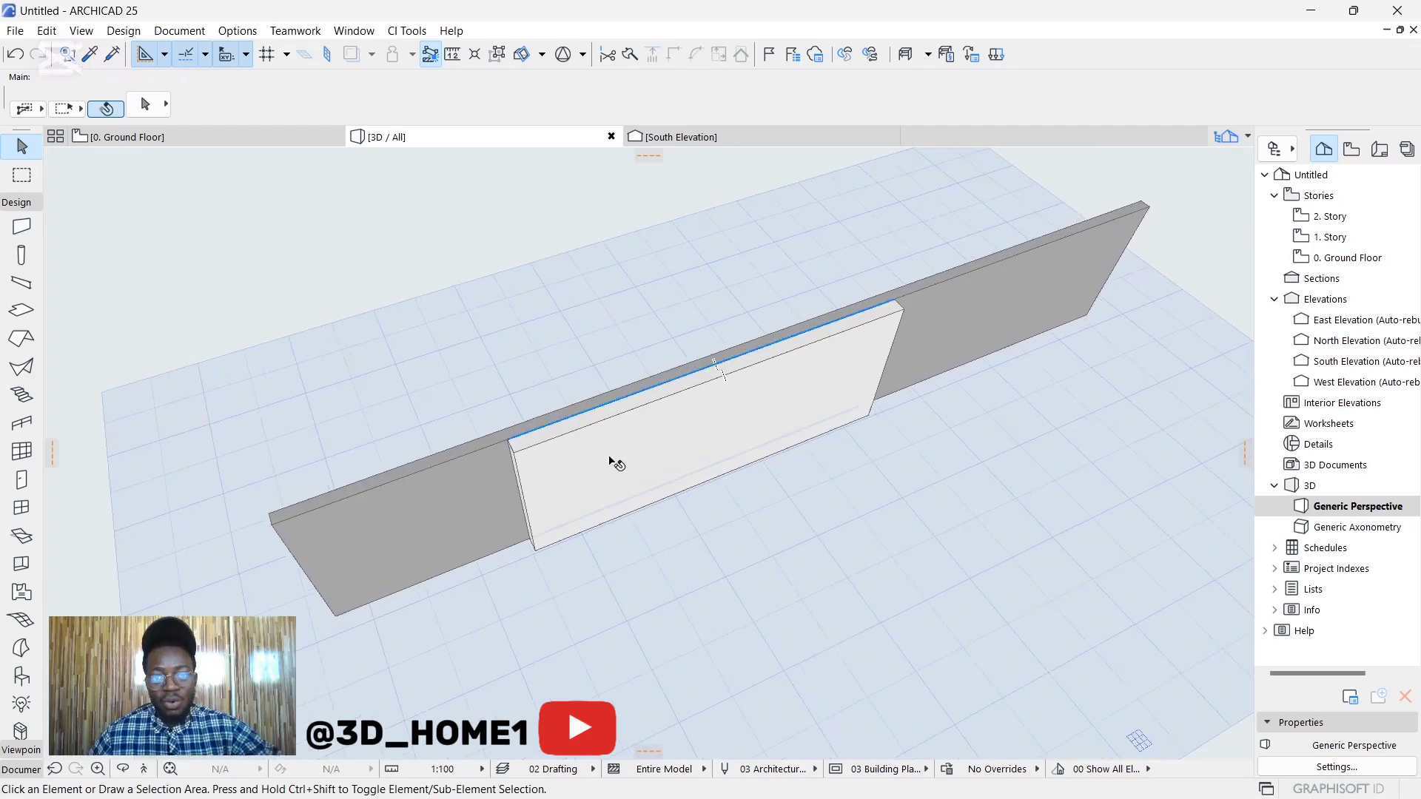
{"action": "left_click", "coordinate": [397, 497]}
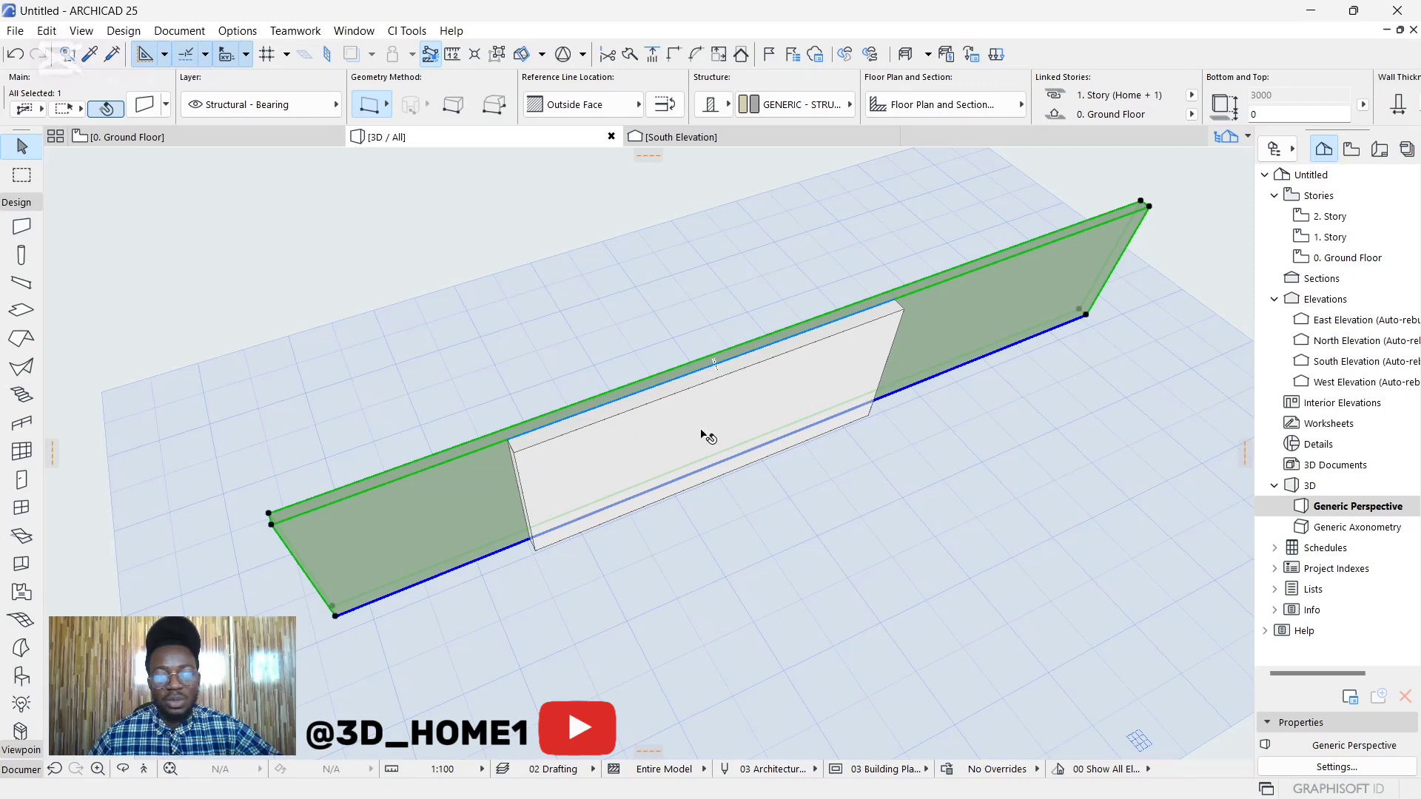
{"action": "scroll", "coordinate": [703, 436], "scroll_direction": "up", "scroll_amount": 1}
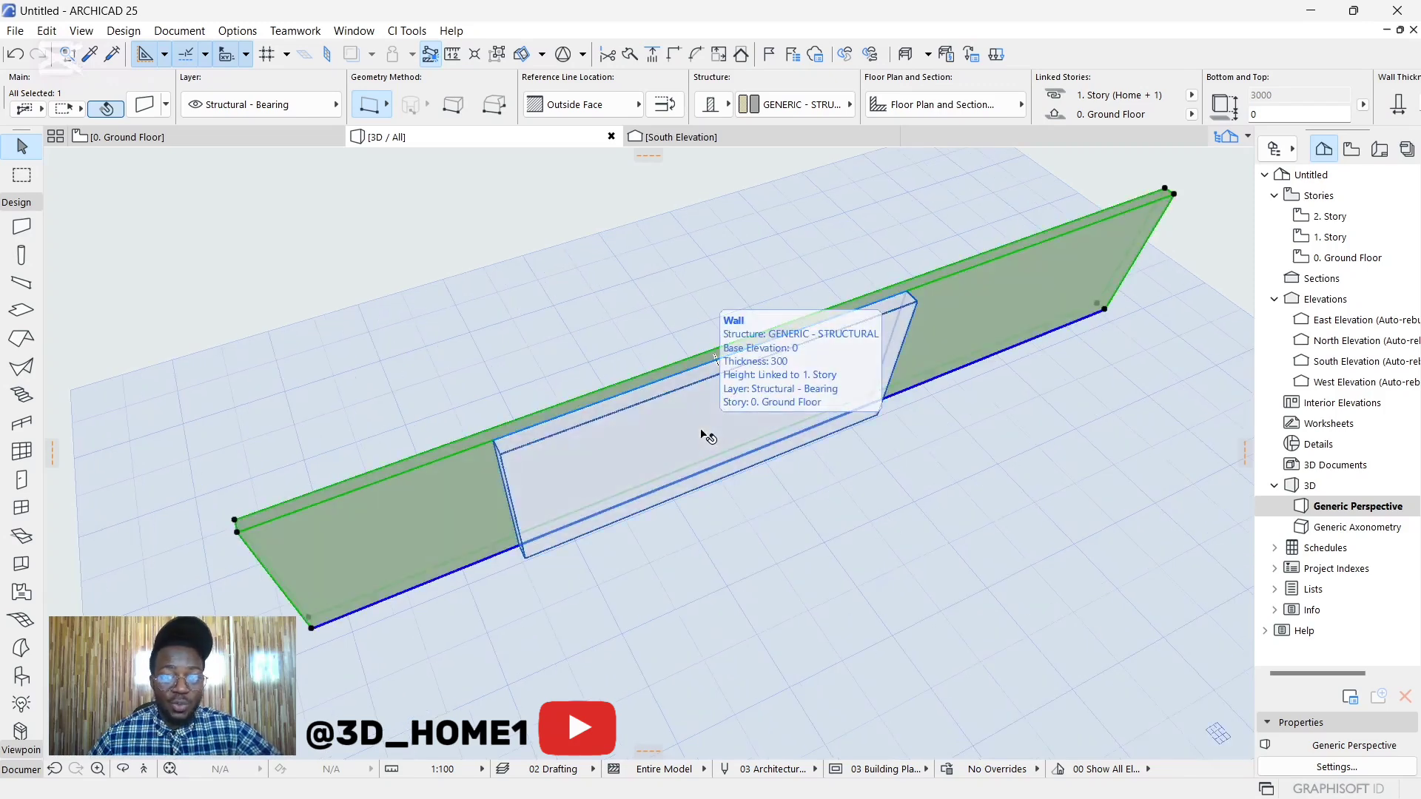
{"action": "scroll", "coordinate": [564, 419], "scroll_direction": "down", "scroll_amount": 1}
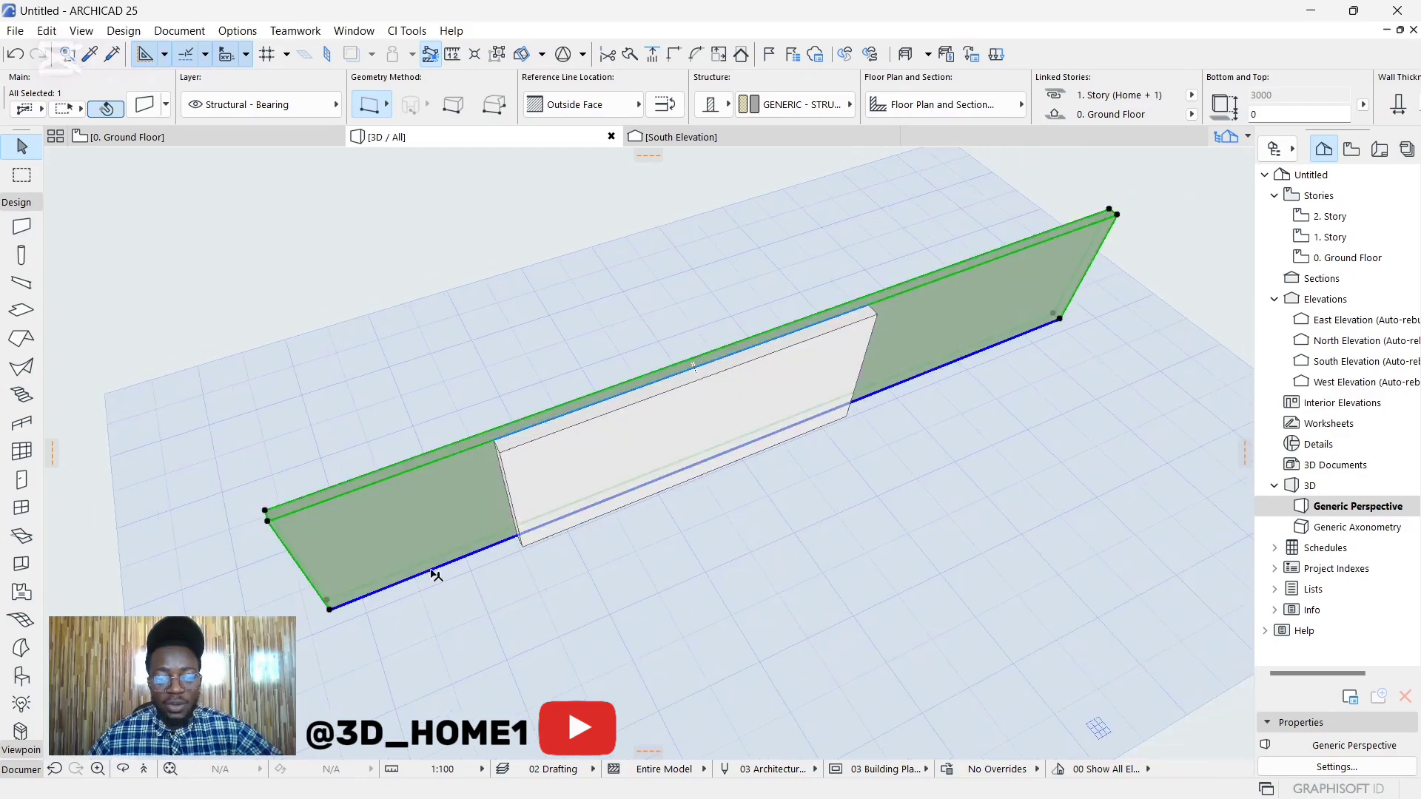
{"action": "scroll", "coordinate": [651, 433], "scroll_direction": "up", "scroll_amount": 1}
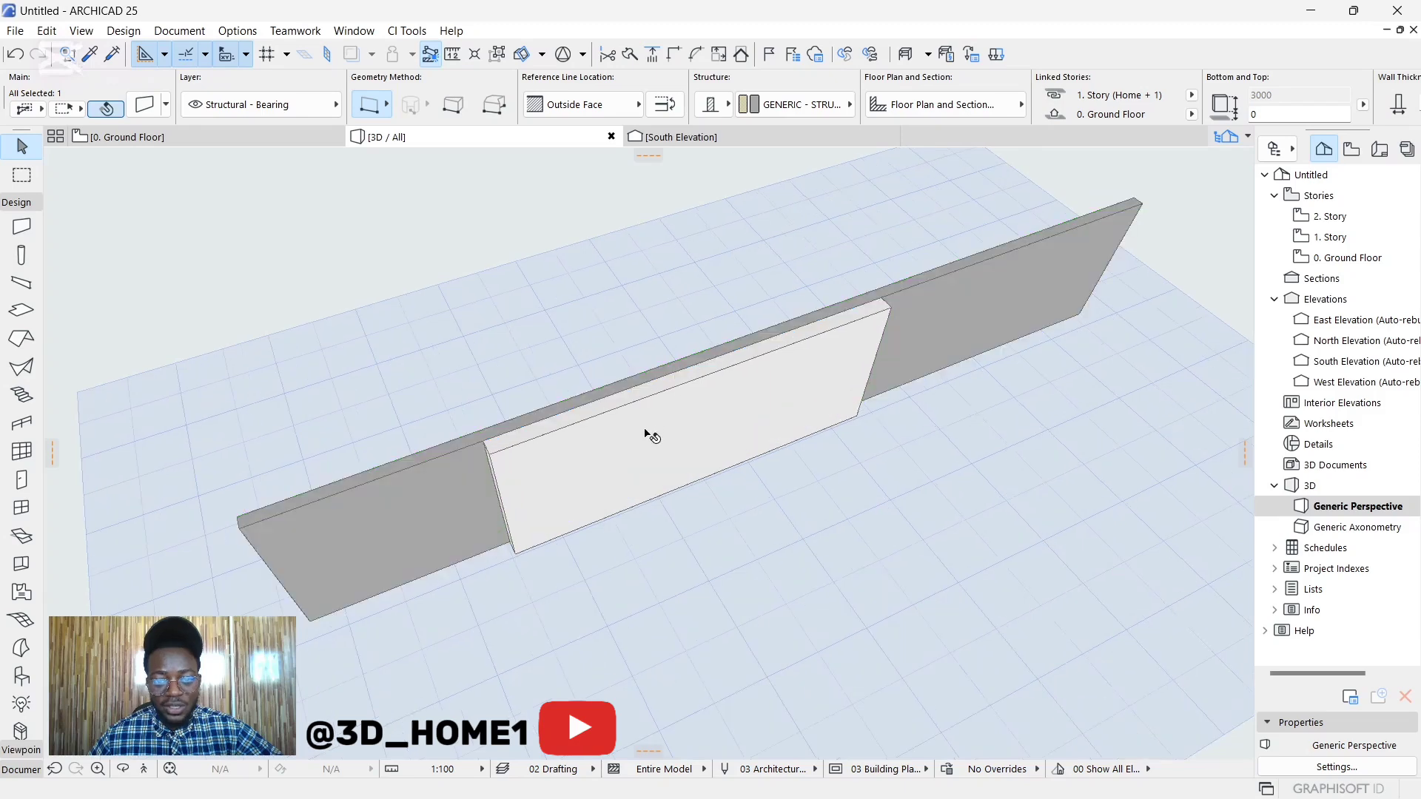
{"action": "scroll", "coordinate": [511, 482], "scroll_direction": "up", "scroll_amount": 1}
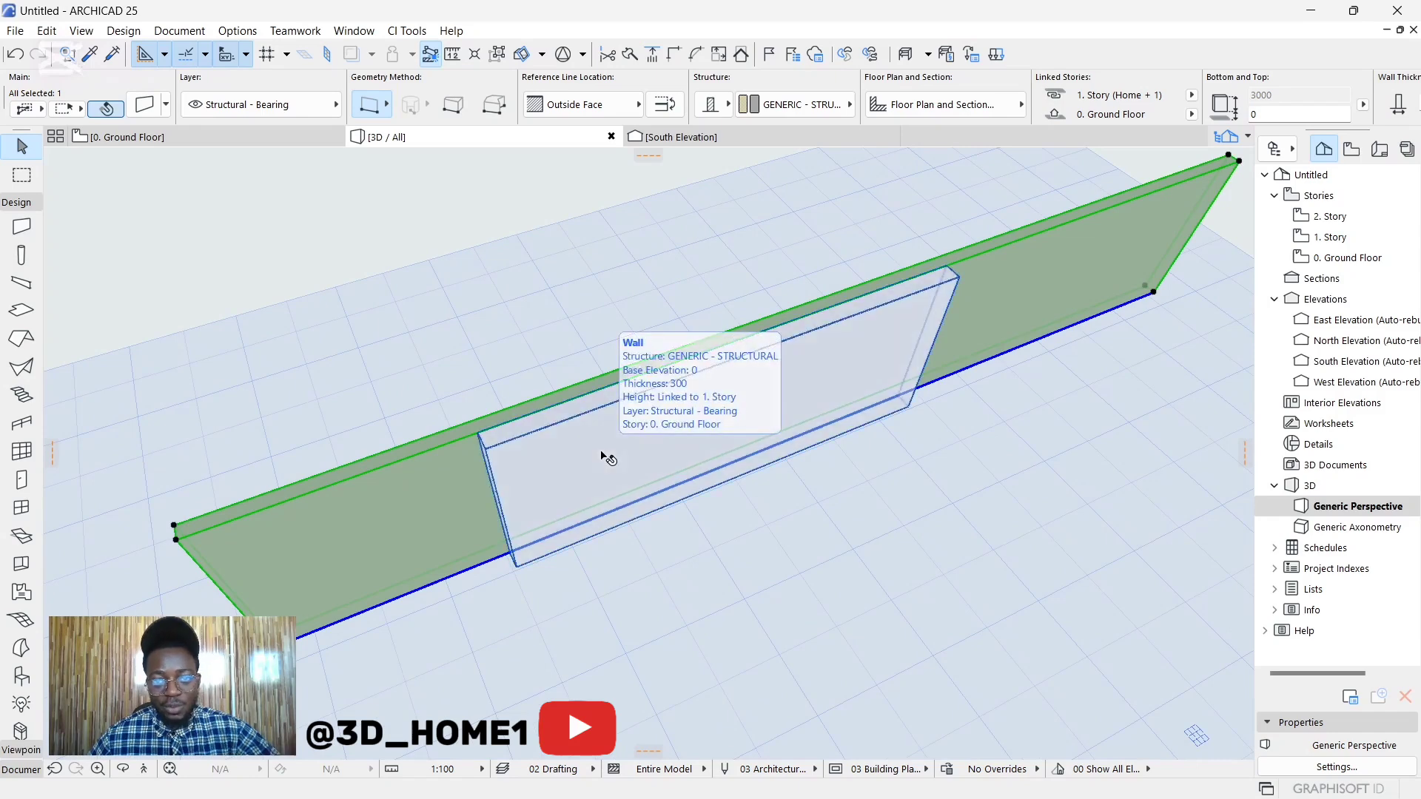
{"action": "scroll", "coordinate": [593, 411], "scroll_direction": "down", "scroll_amount": 1}
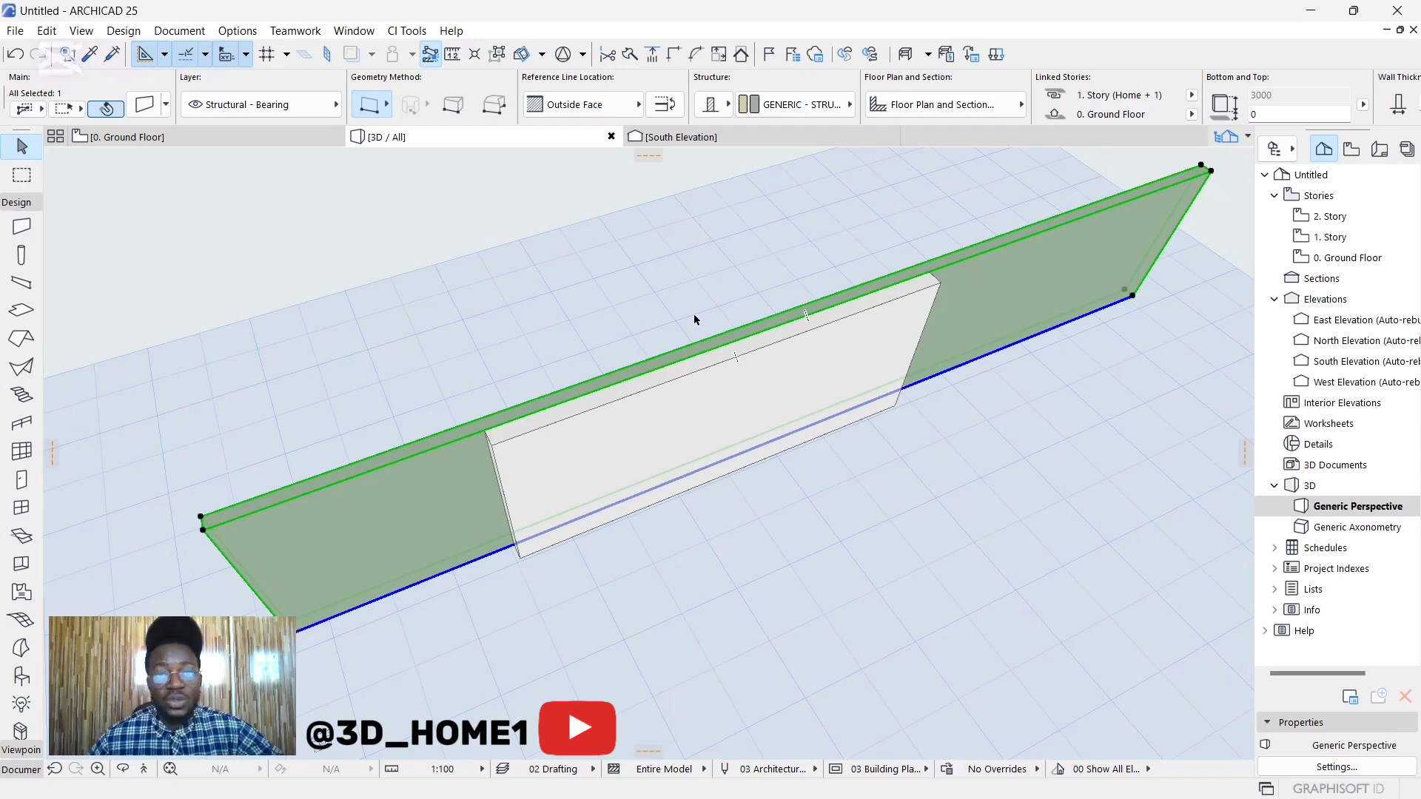
{"action": "scroll", "coordinate": [625, 386], "scroll_direction": "down", "scroll_amount": 1}
{"action": "scroll", "coordinate": [510, 442], "scroll_direction": "up", "scroll_amount": 1}
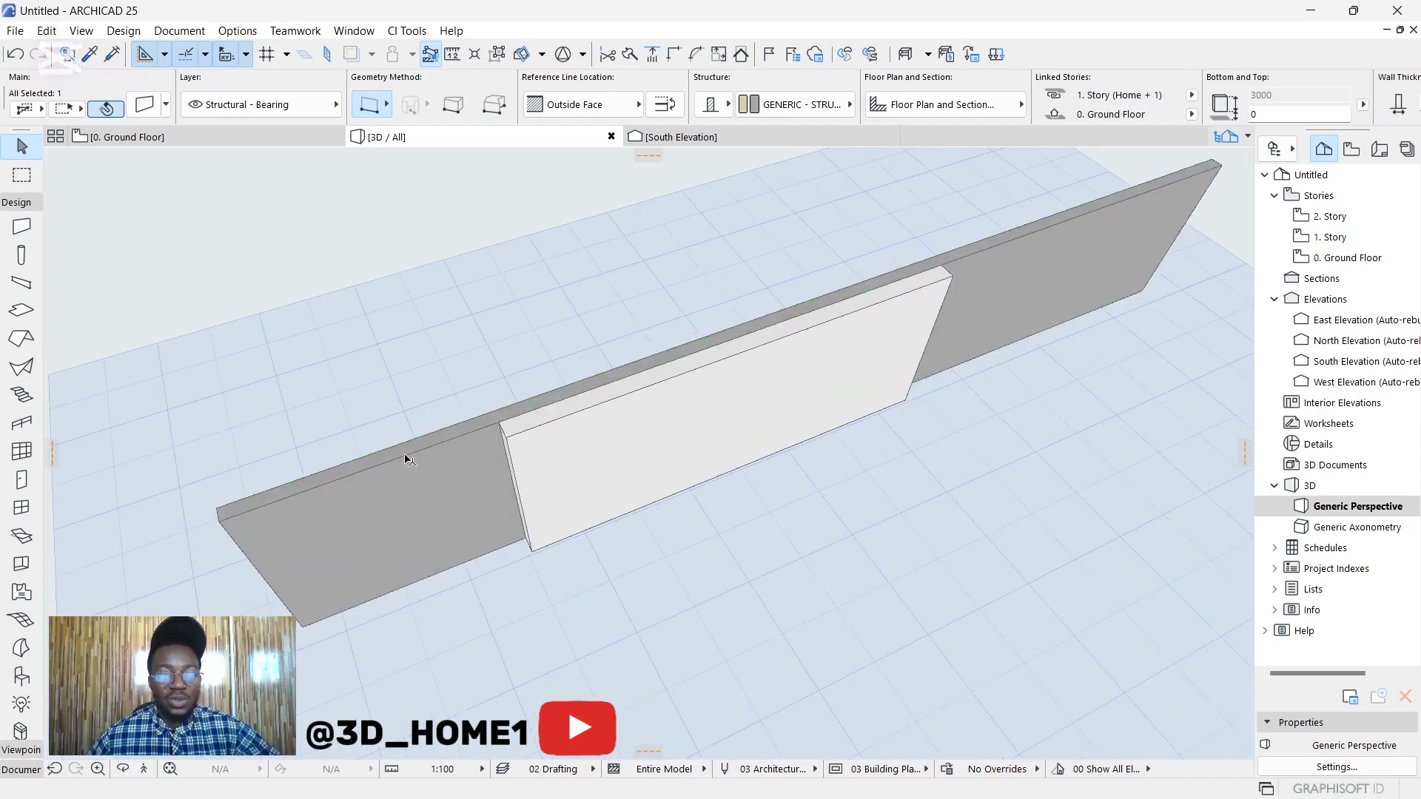
Step: Check the wall thickness of the grey back wall, and of the white front wall
{"action": "left_click", "coordinate": [411, 466]}
{"action": "key", "text": "Escape"}
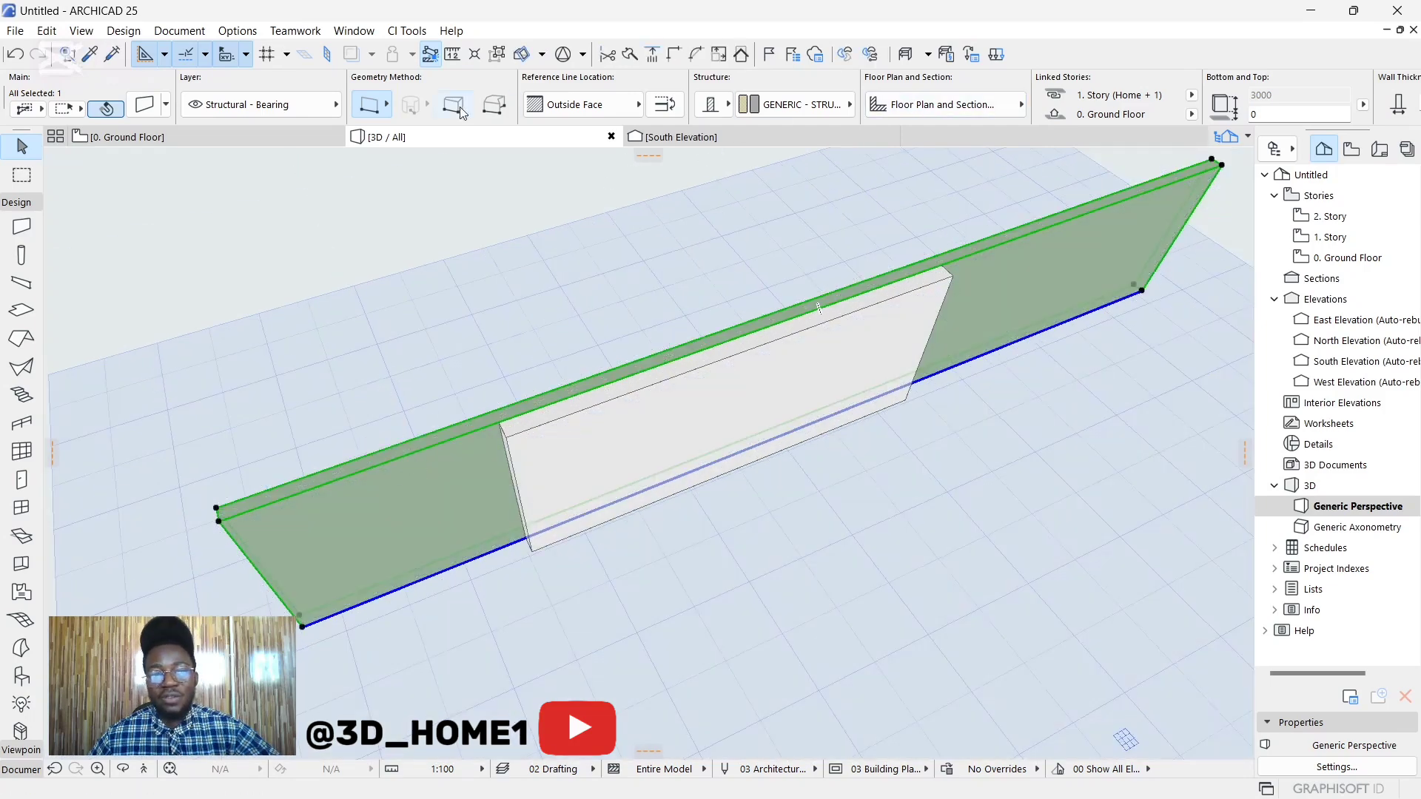
{"action": "scroll", "coordinate": [1110, 115], "scroll_direction": "down", "scroll_amount": 3}
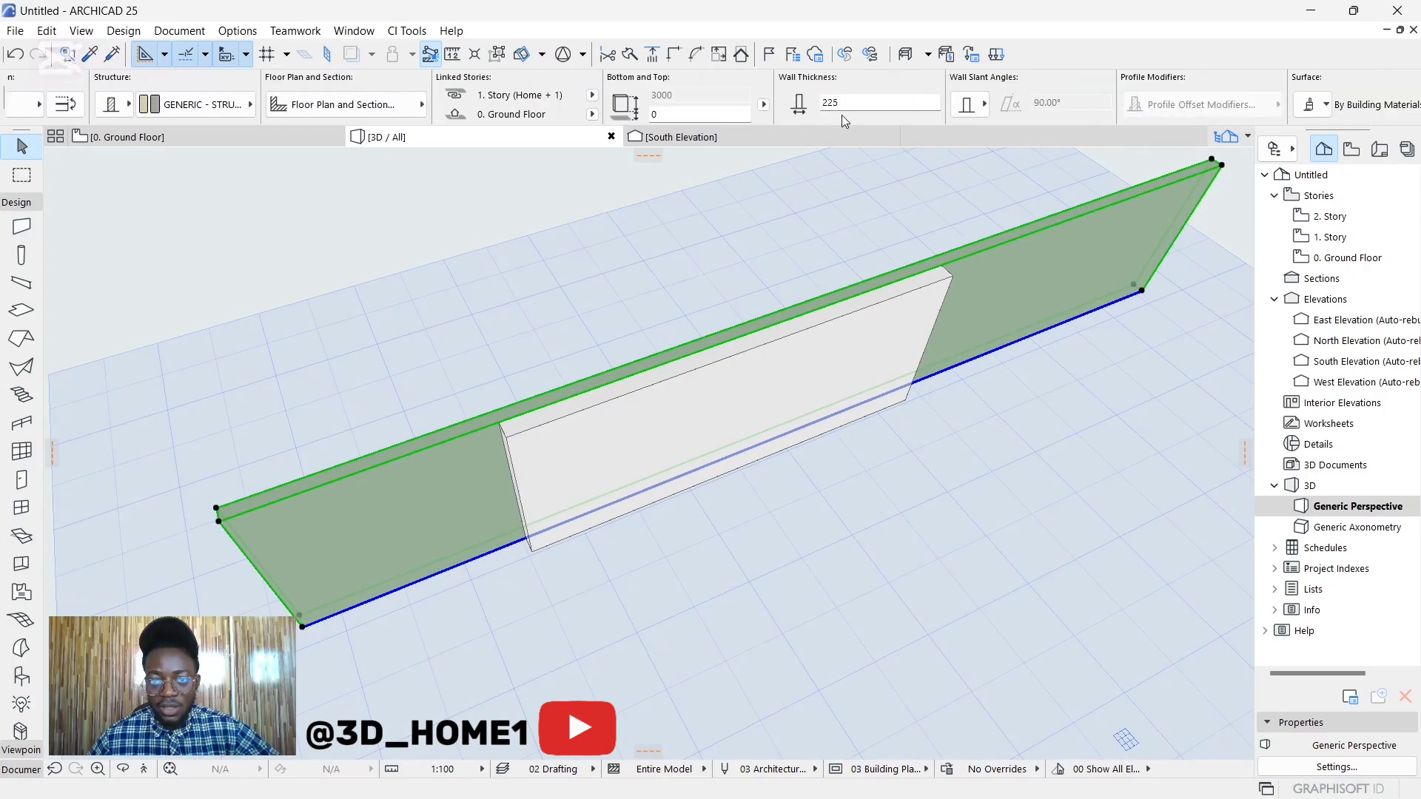
{"action": "left_click", "coordinate": [540, 388]}
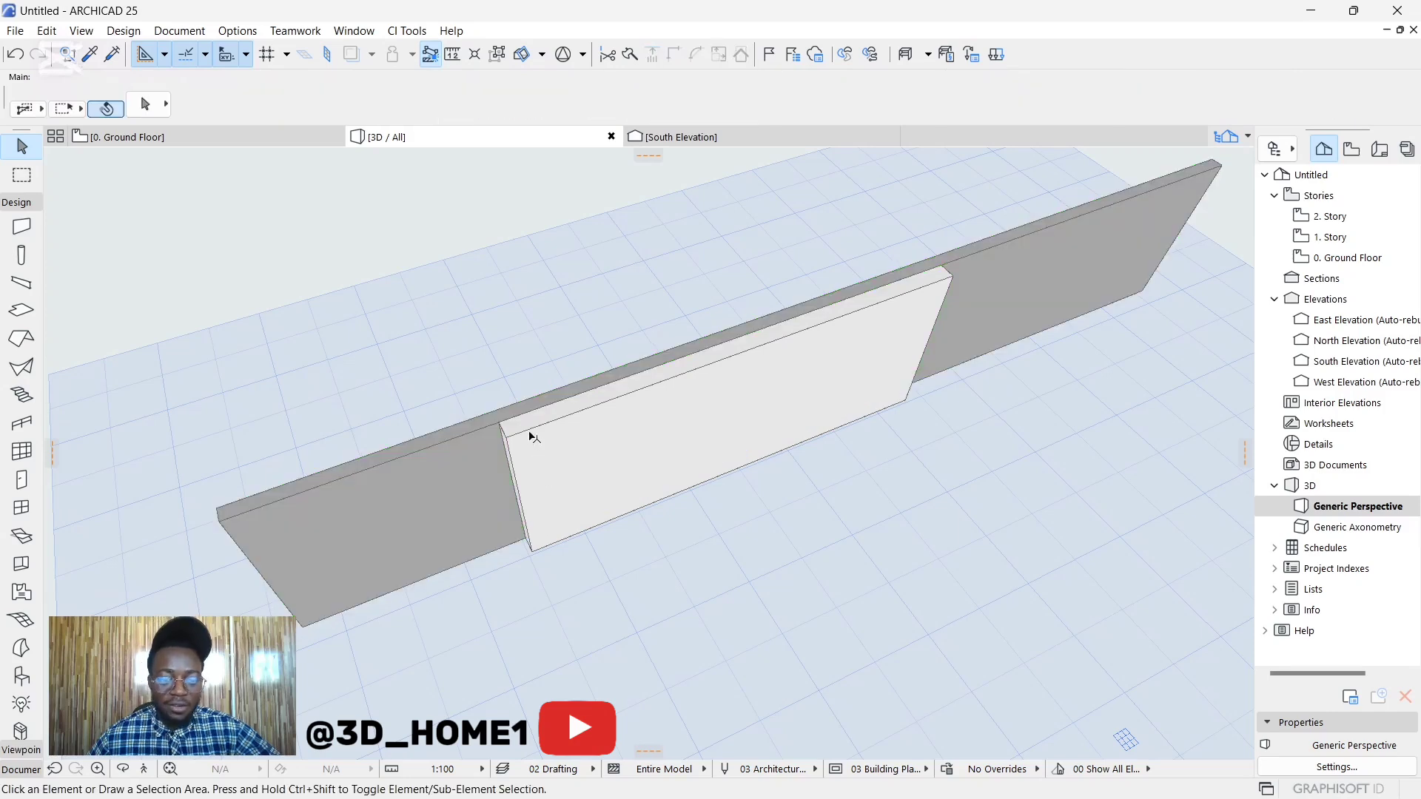
{"action": "left_click", "coordinate": [530, 435]}
{"action": "scroll", "coordinate": [967, 111], "scroll_direction": "down", "scroll_amount": 3}
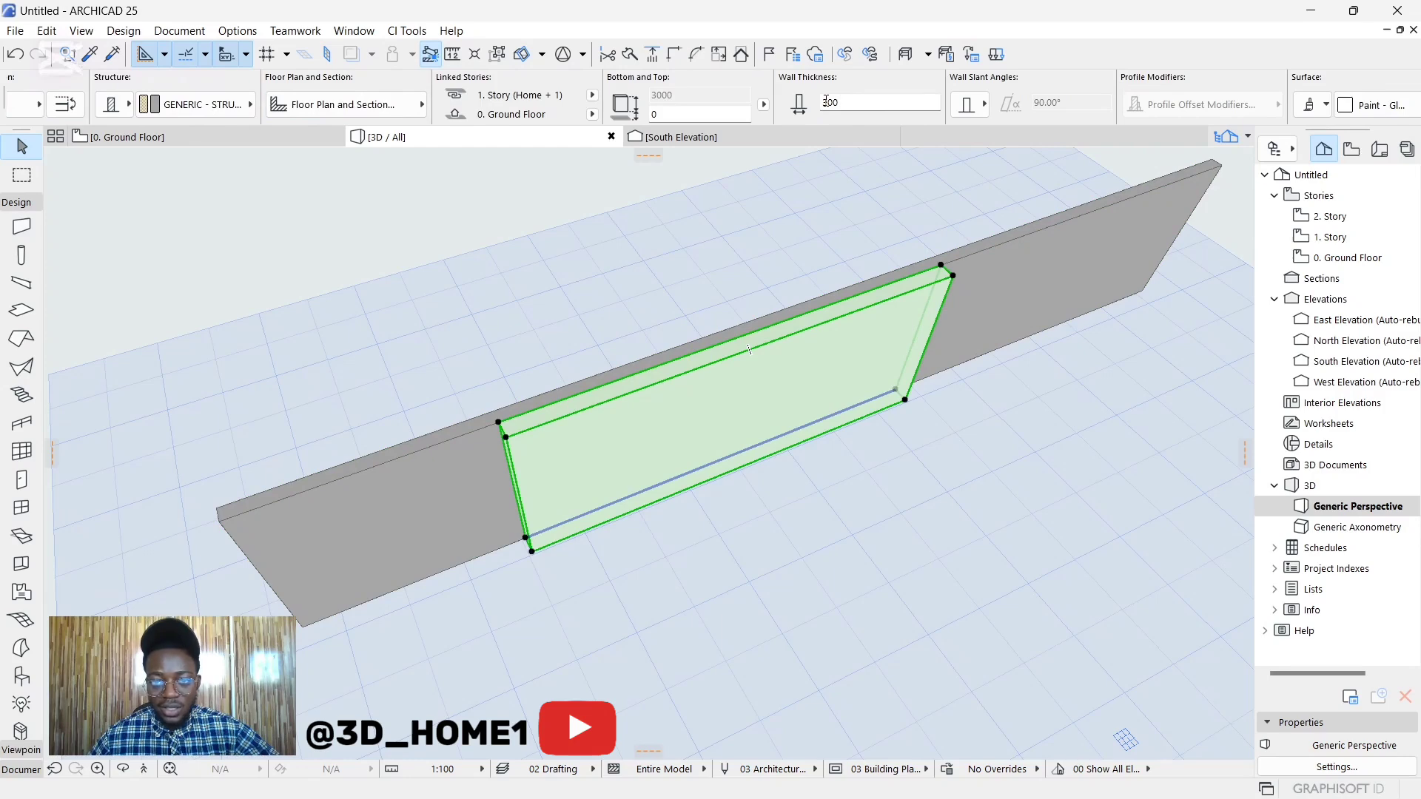
{"action": "left_click", "coordinate": [517, 310]}
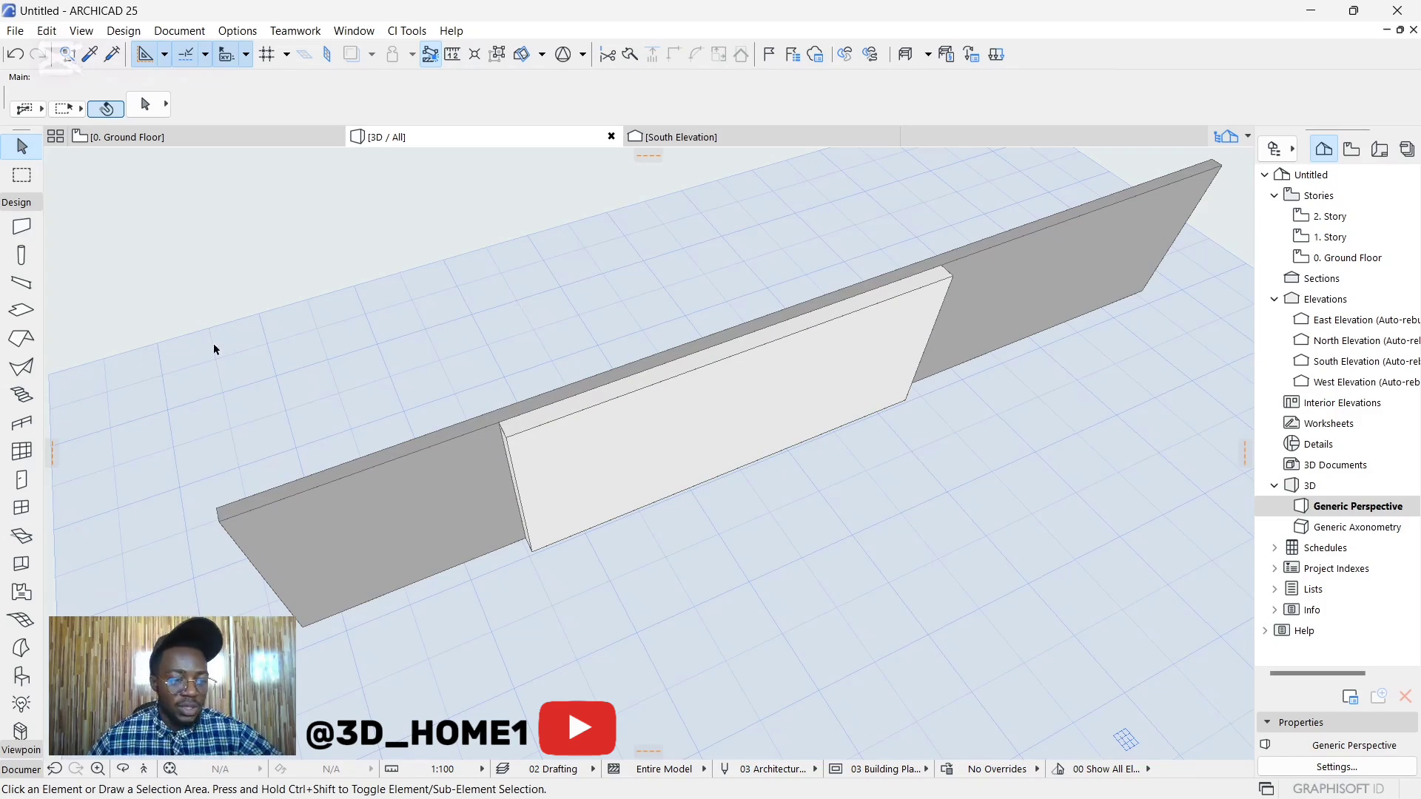
Step: Choose the rectangular Niche/Recess 300/300 favorite for the Opening tool
{"action": "scroll", "coordinate": [22, 489], "scroll_direction": "down", "scroll_amount": 1}
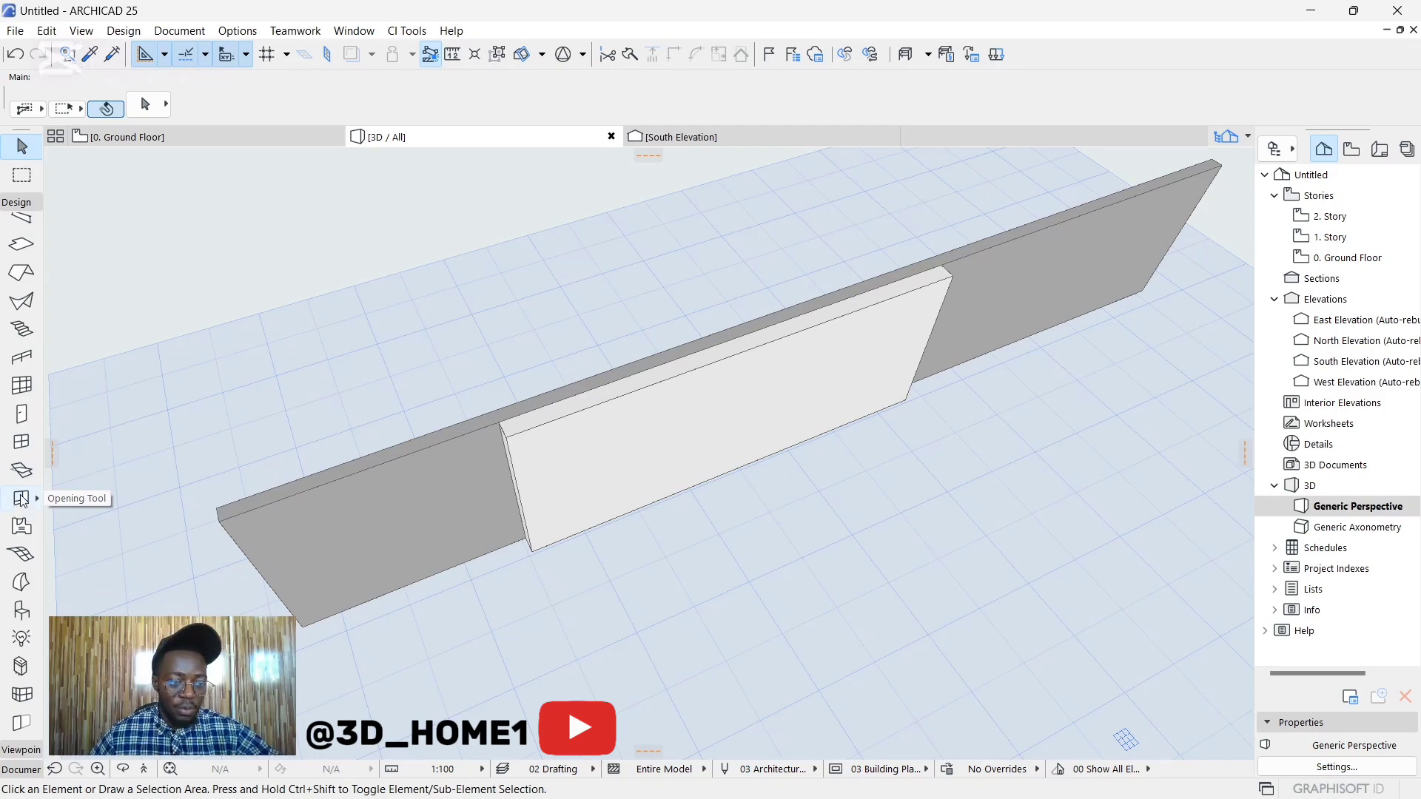
{"action": "left_click", "coordinate": [37, 502]}
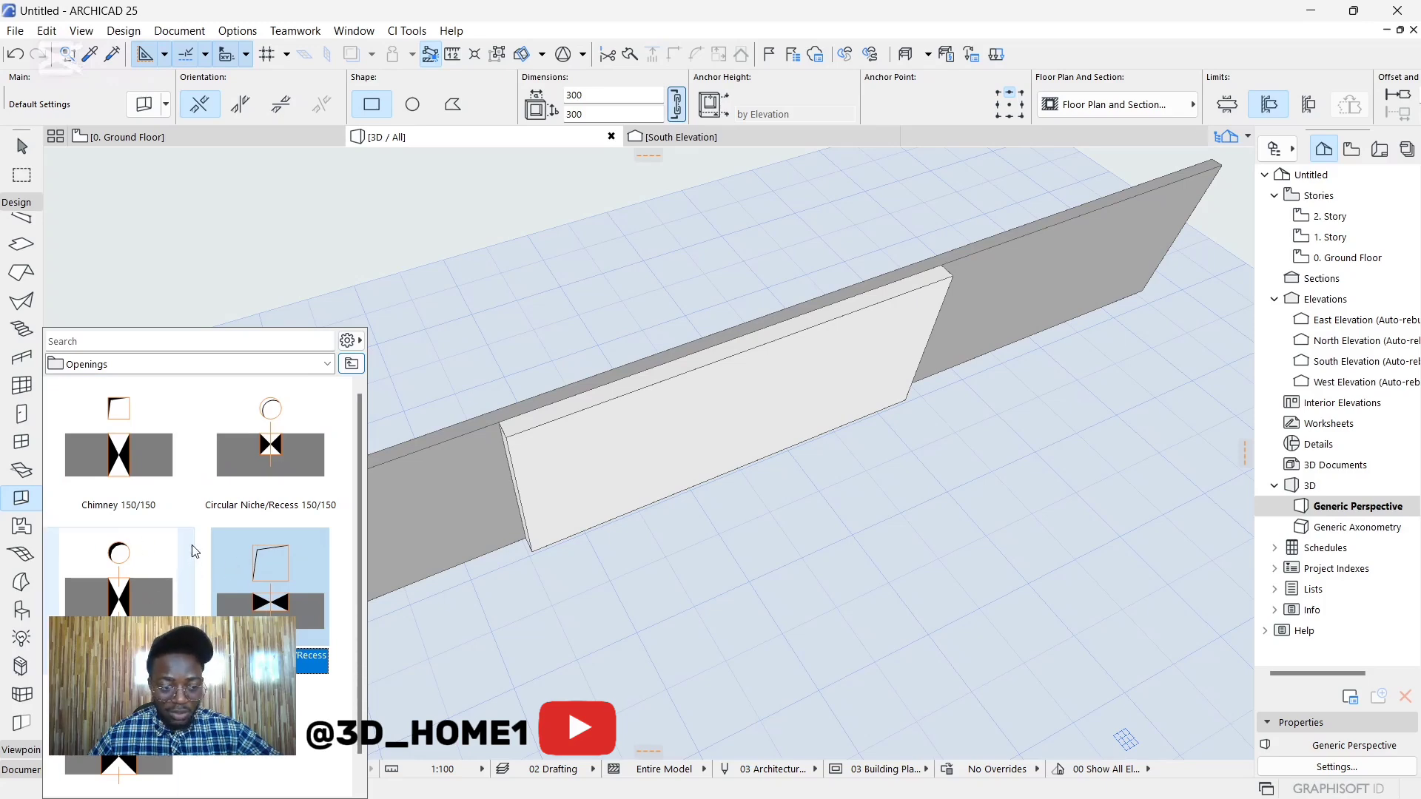
{"action": "scroll", "coordinate": [181, 593], "scroll_direction": "down", "scroll_amount": 1}
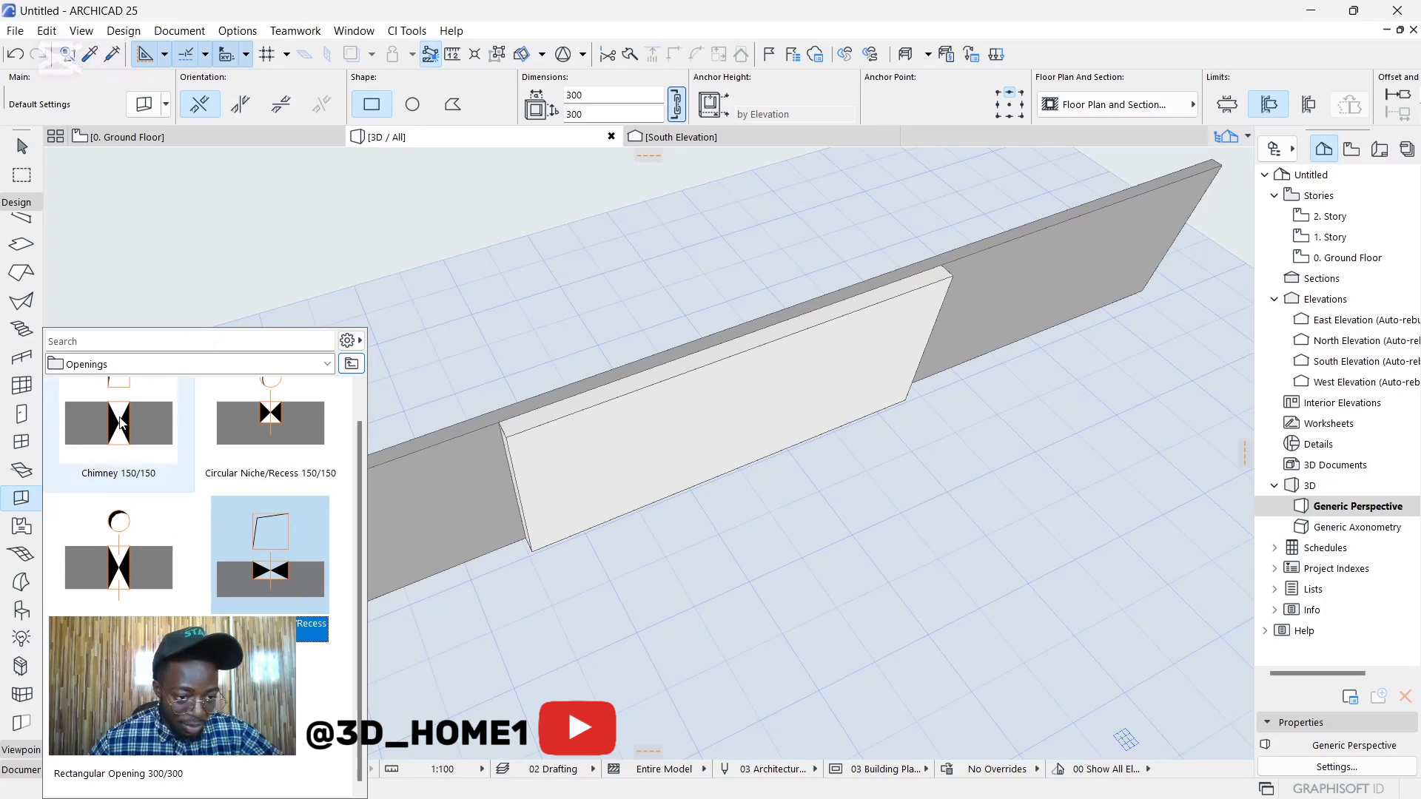
{"action": "scroll", "coordinate": [177, 424], "scroll_direction": "up", "scroll_amount": 1}
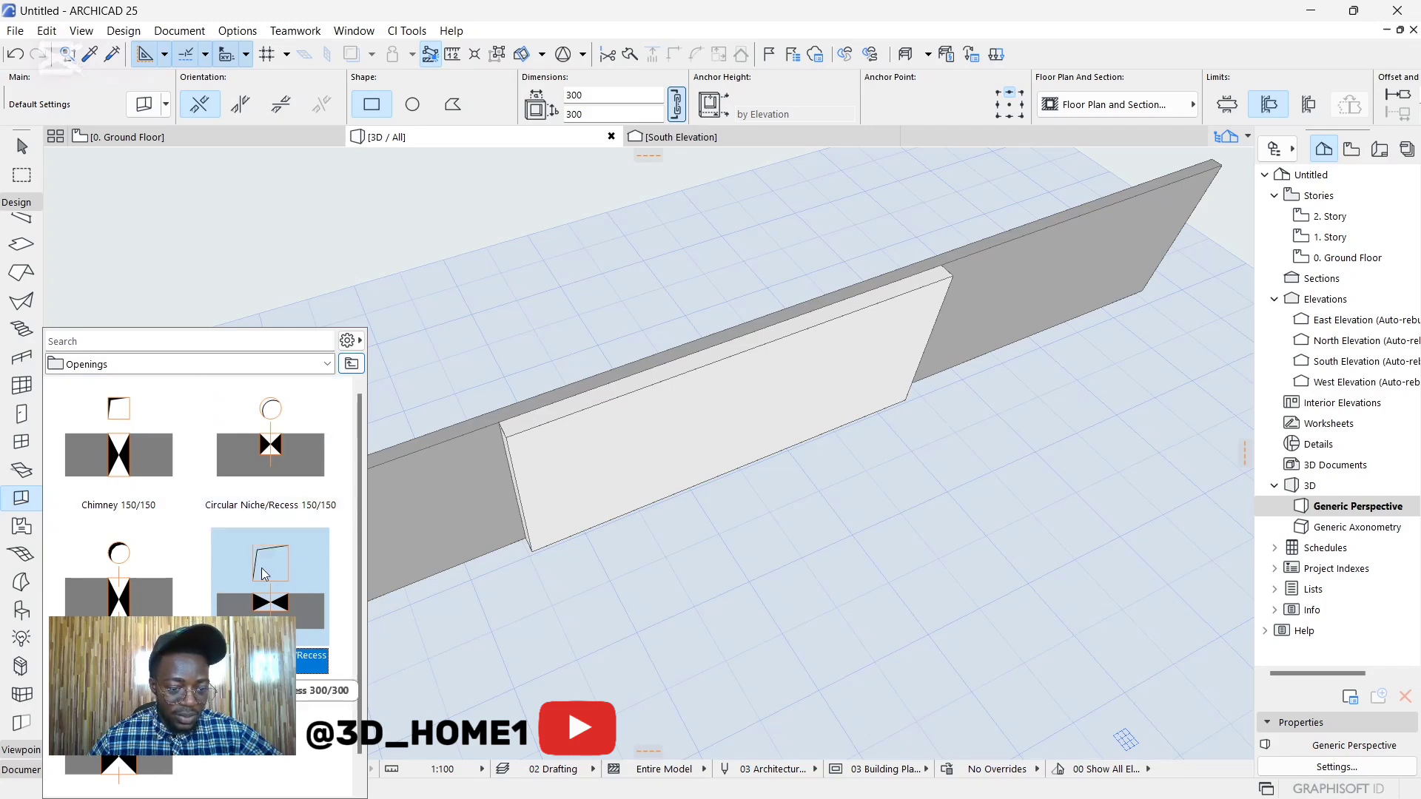
{"action": "scroll", "coordinate": [265, 574], "scroll_direction": "down", "scroll_amount": 1}
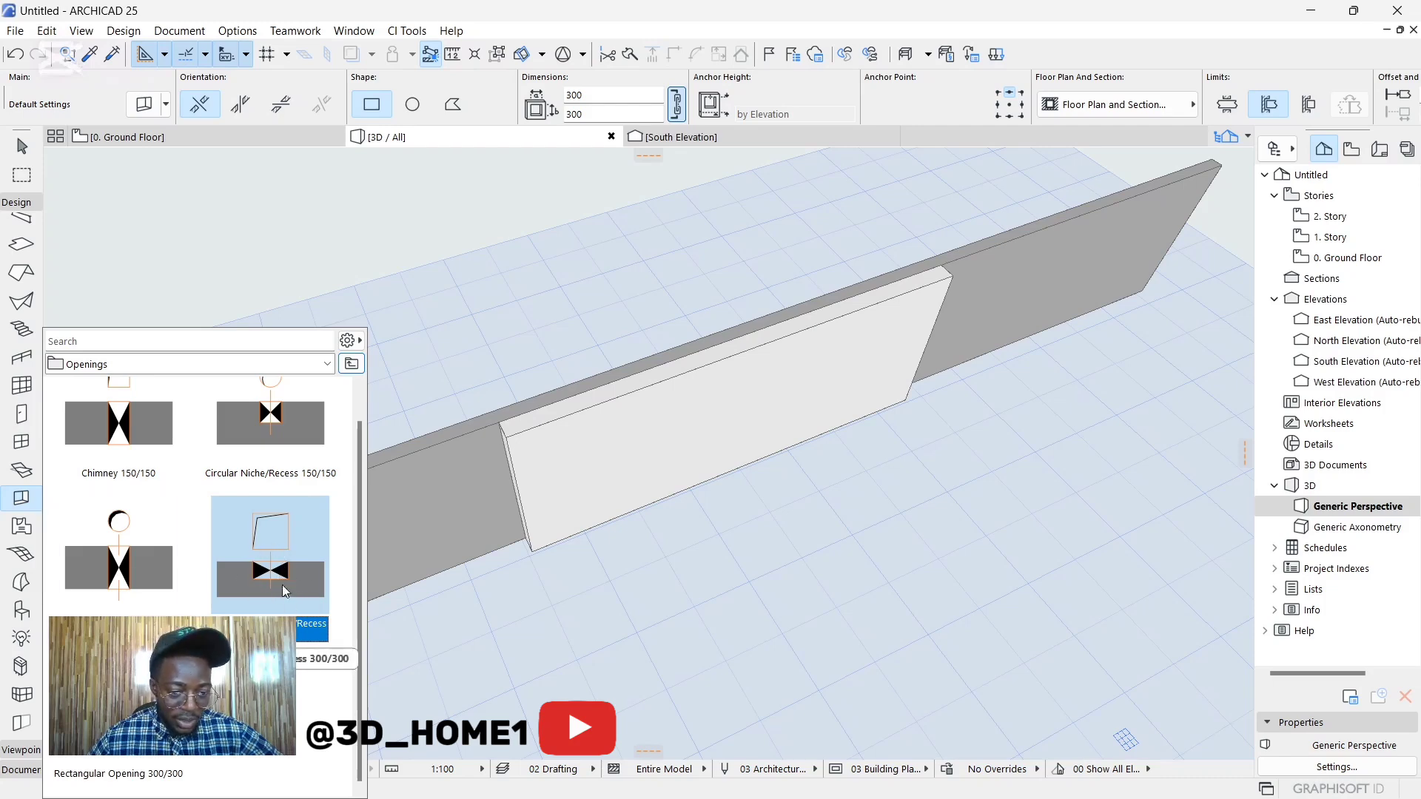
{"action": "left_click", "coordinate": [280, 538]}
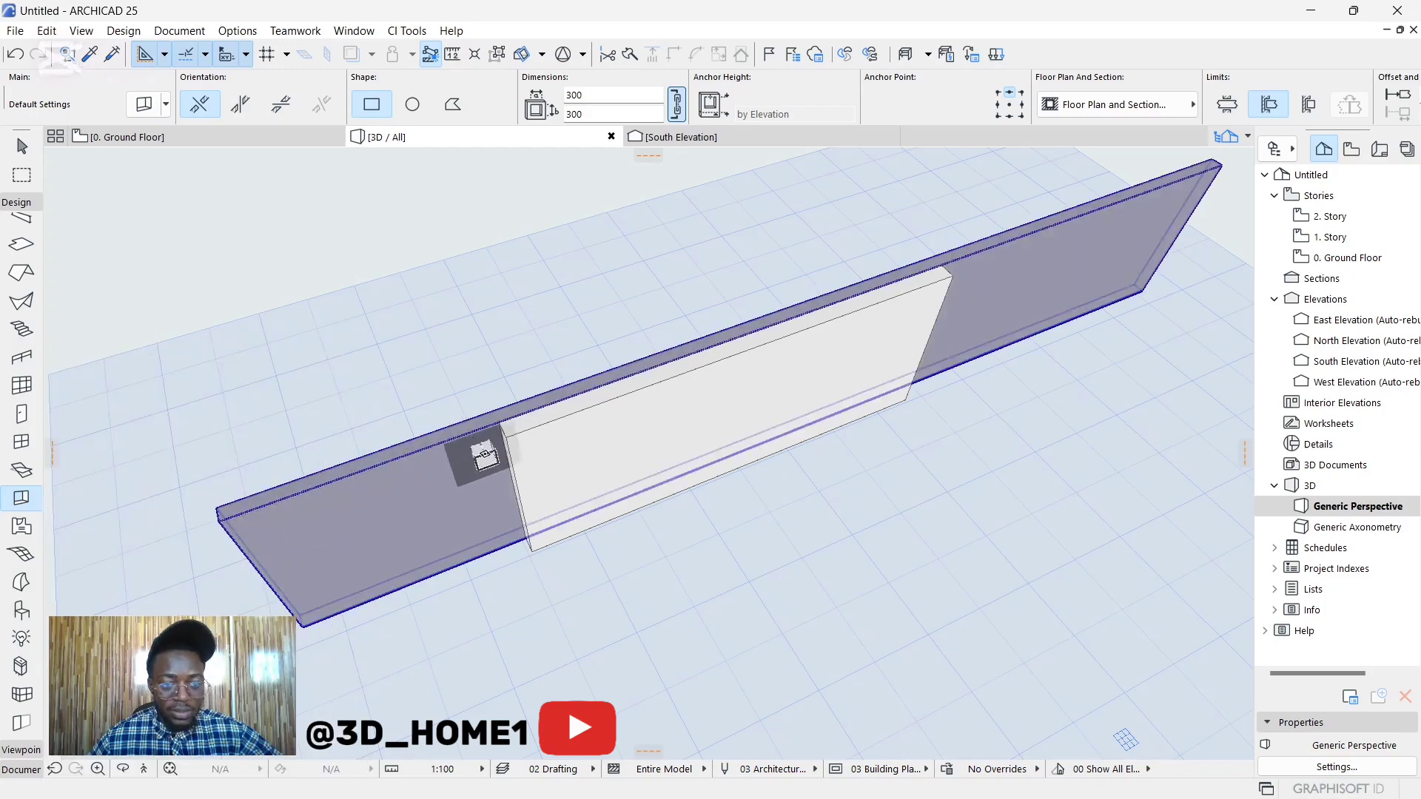
Step: Place the 300 × 300 rectangular recess on the face of the white wall, near its lower-left corner
{"action": "scroll", "coordinate": [485, 457], "scroll_direction": "up", "scroll_amount": 5}
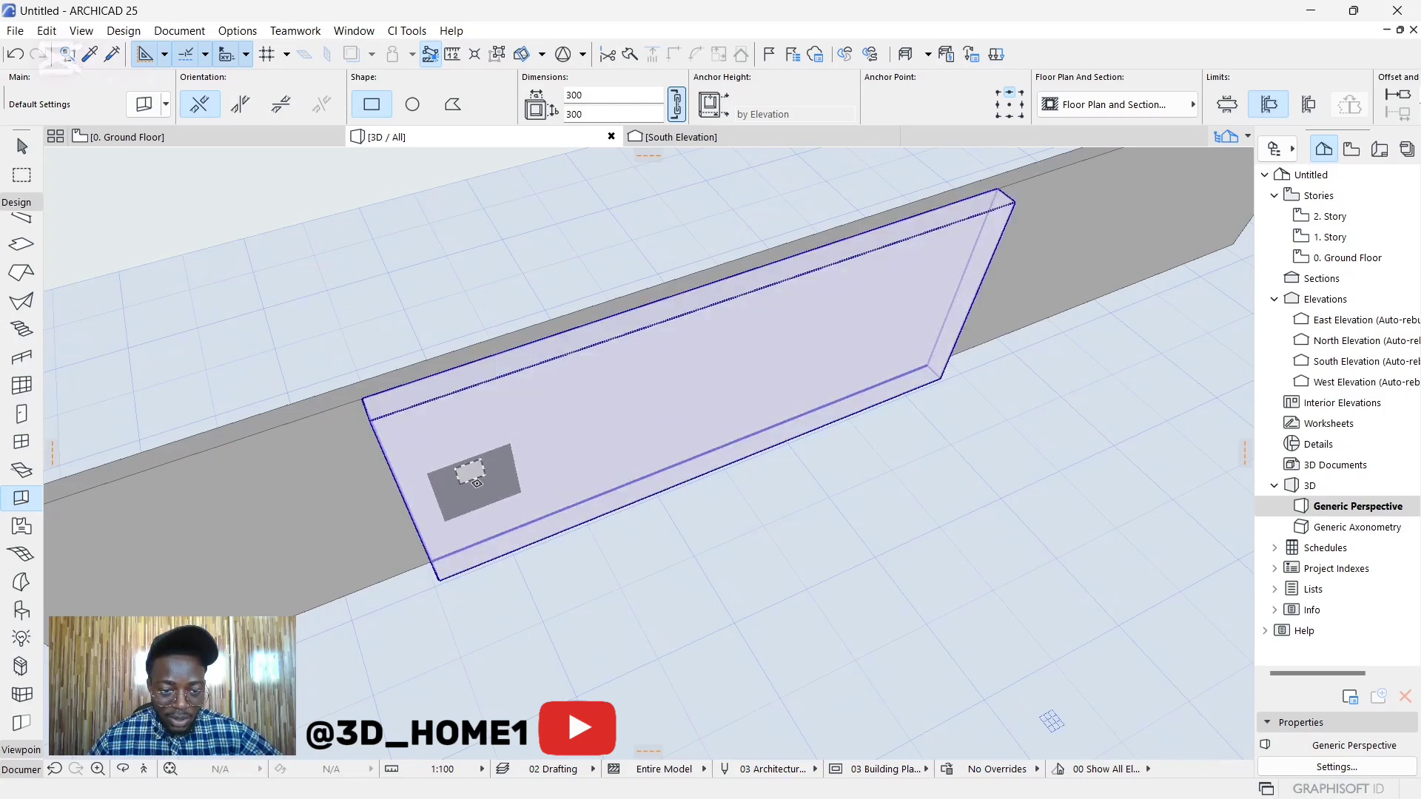
{"action": "left_click", "coordinate": [477, 483]}
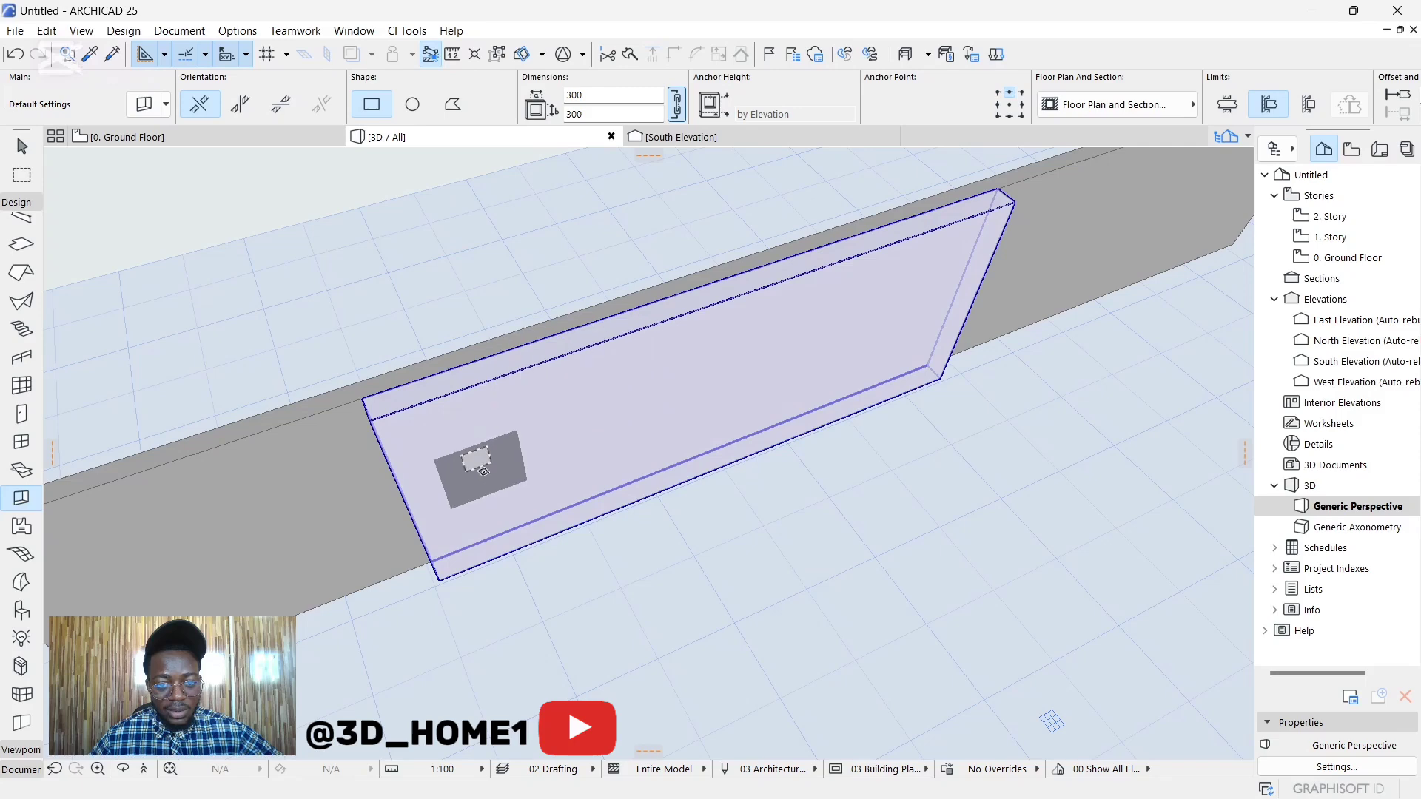
{"action": "left_click", "coordinate": [484, 485]}
{"action": "key", "text": "Escape"}
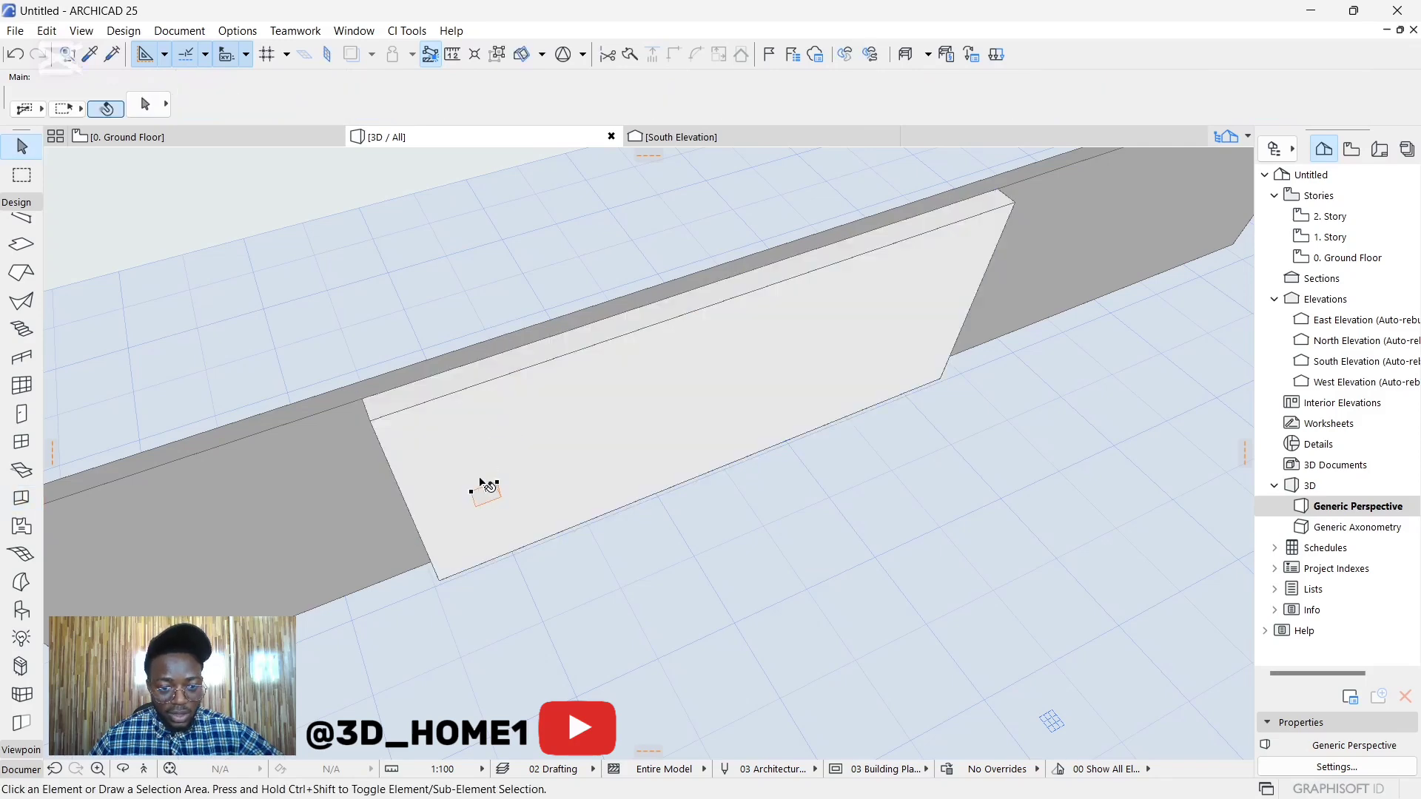
Step: Inspect the recess in the white wall from the front and from below, selecting it to check its shape and depth
{"action": "scroll", "coordinate": [480, 483], "scroll_direction": "up", "scroll_amount": 1}
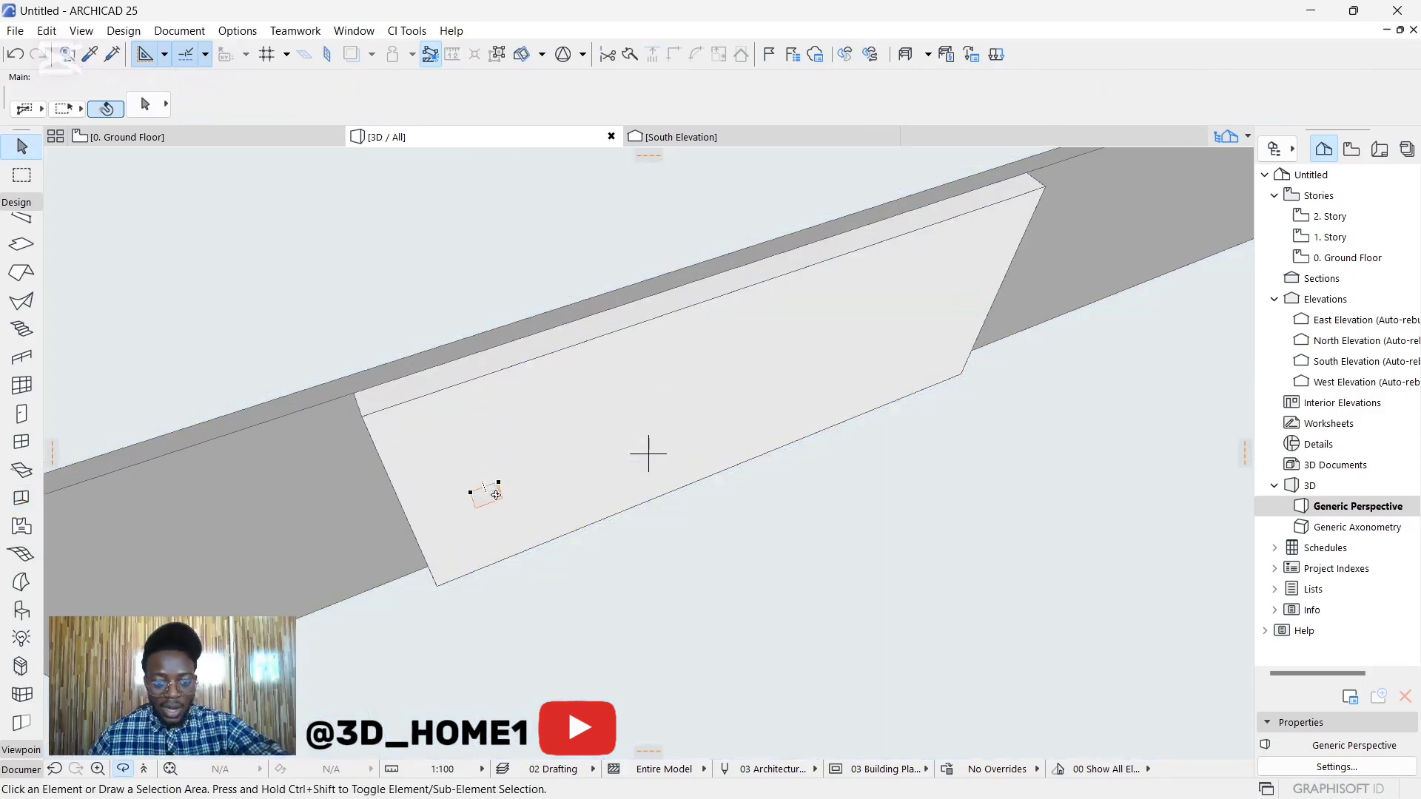
{"action": "middle_click_drag", "start_coordinate": [484, 491], "coordinate": [495, 448], "text": "shift"}
{"action": "scroll", "coordinate": [496, 444], "scroll_direction": "up", "scroll_amount": 2}
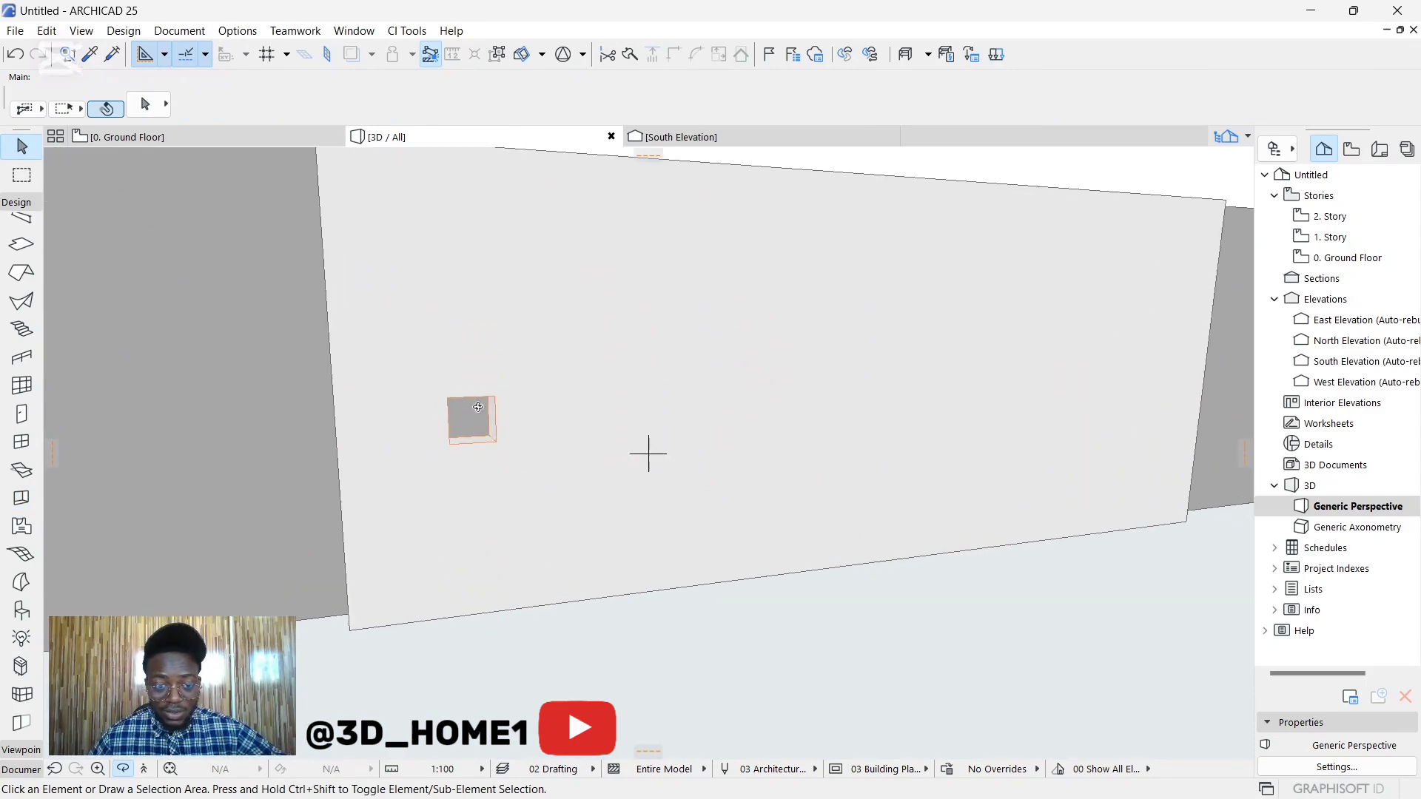
{"action": "middle_click_drag", "start_coordinate": [482, 415], "coordinate": [518, 409], "text": "shift"}
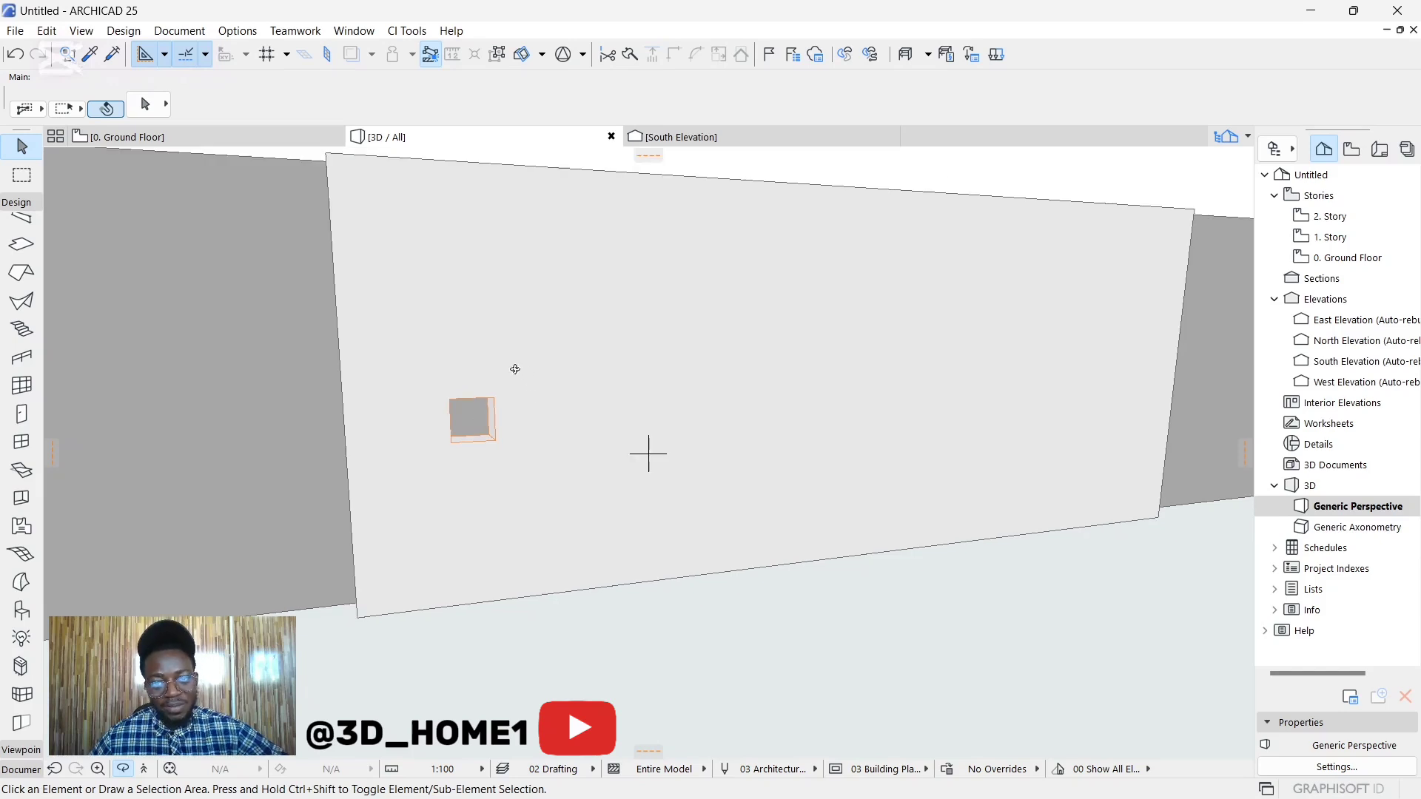
{"action": "scroll", "coordinate": [513, 368], "scroll_direction": "up", "scroll_amount": 1}
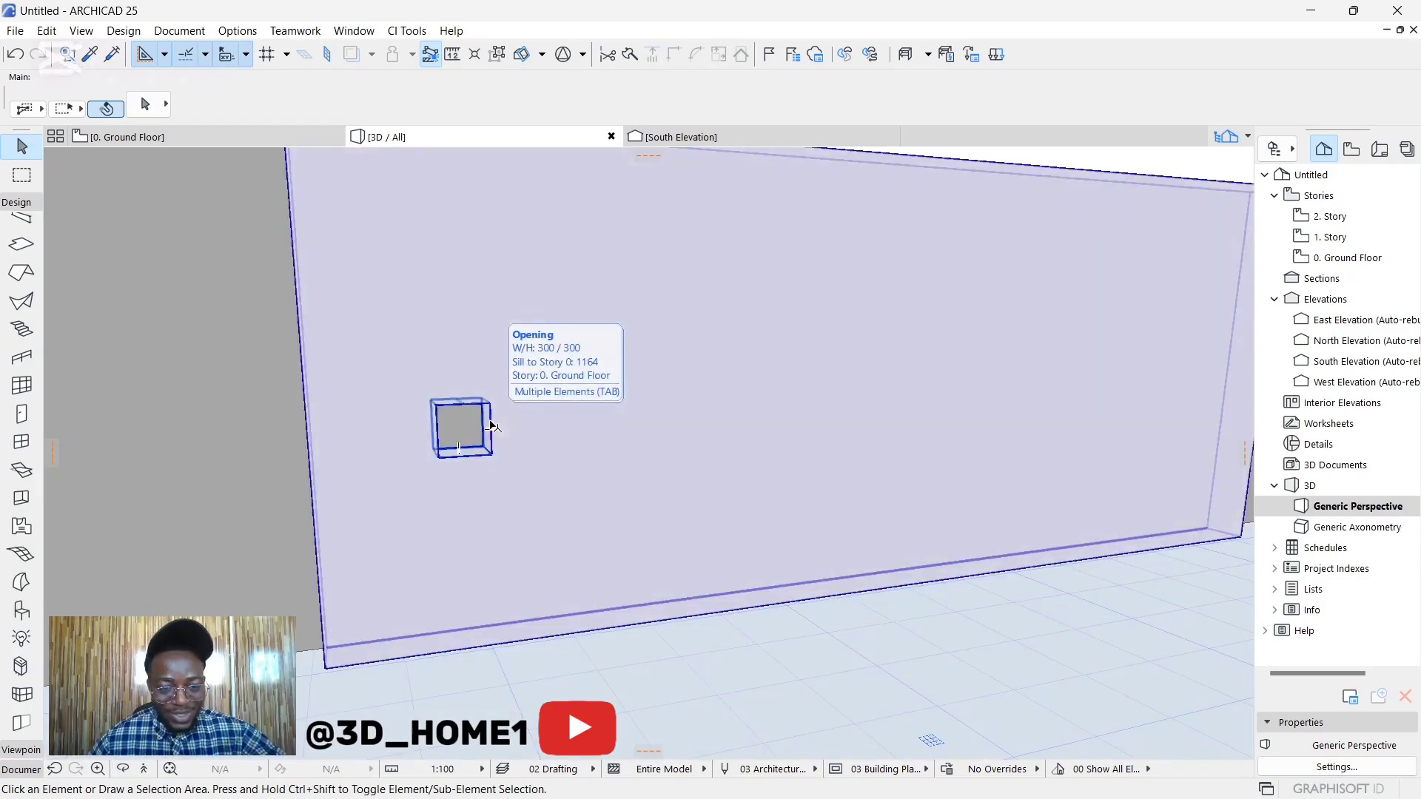
{"action": "scroll", "coordinate": [498, 432], "scroll_direction": "up", "scroll_amount": 1}
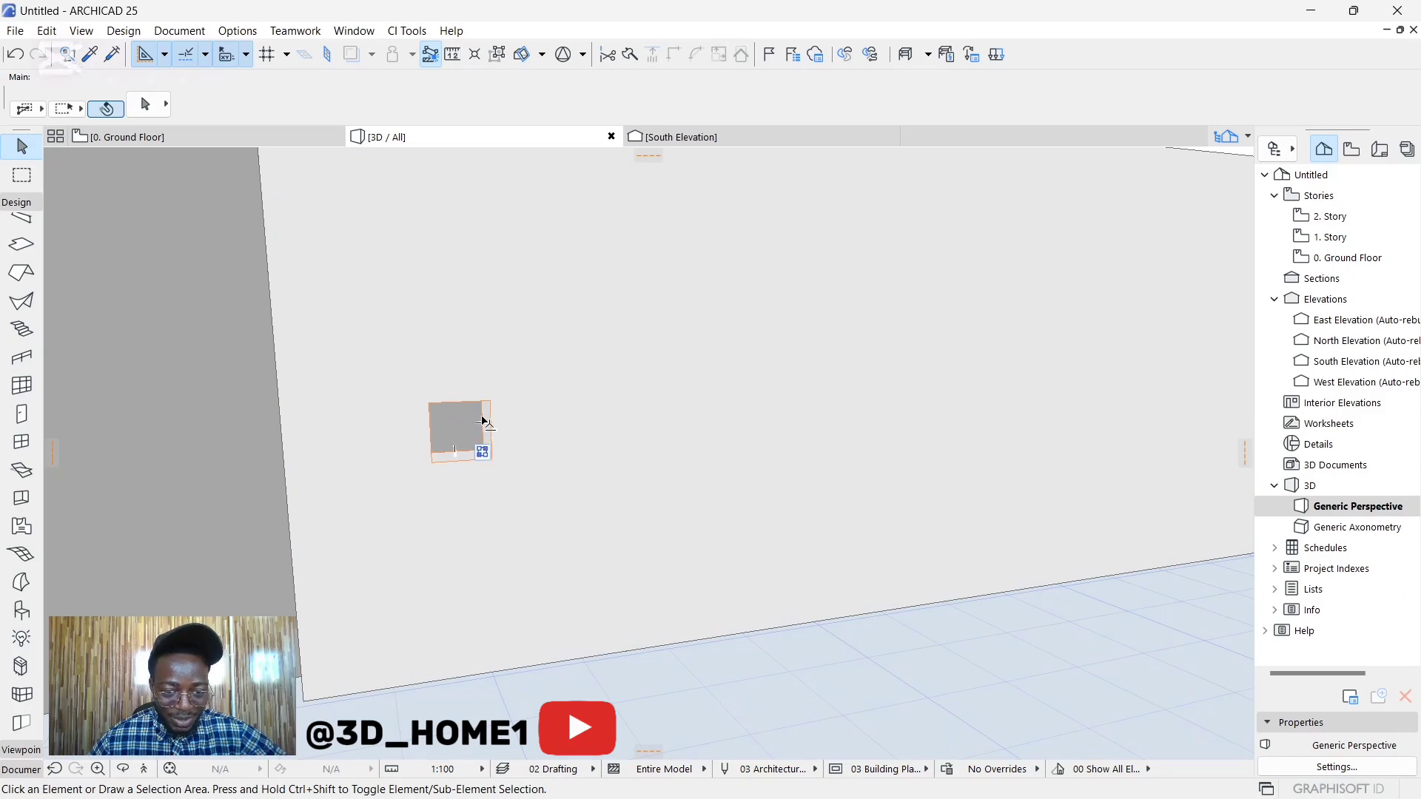
{"action": "left_click", "coordinate": [484, 420]}
{"action": "middle_click_drag", "start_coordinate": [482, 422], "coordinate": [482, 378], "text": "shift"}
{"action": "scroll", "coordinate": [482, 386], "scroll_direction": "up", "scroll_amount": 2}
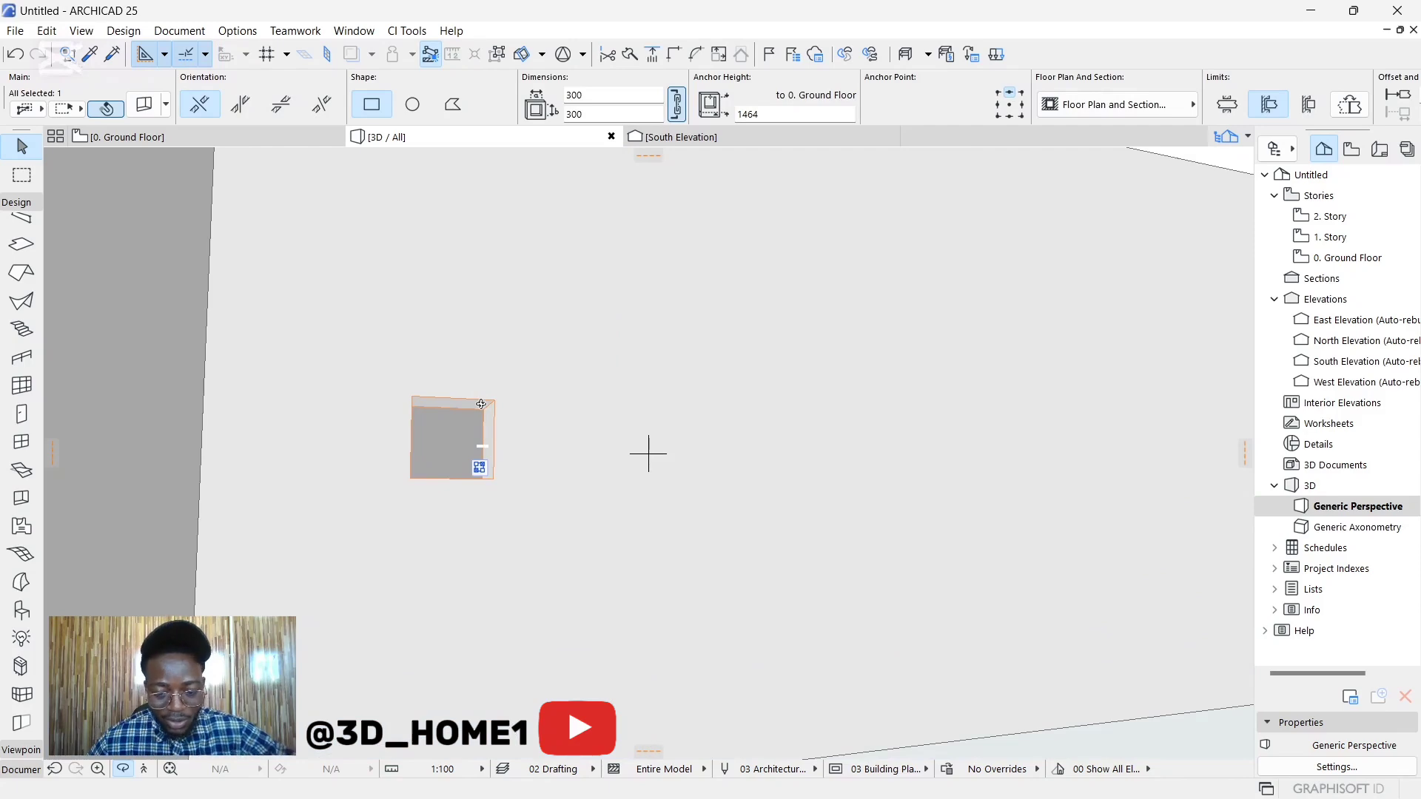
{"action": "key", "text": "Escape"}
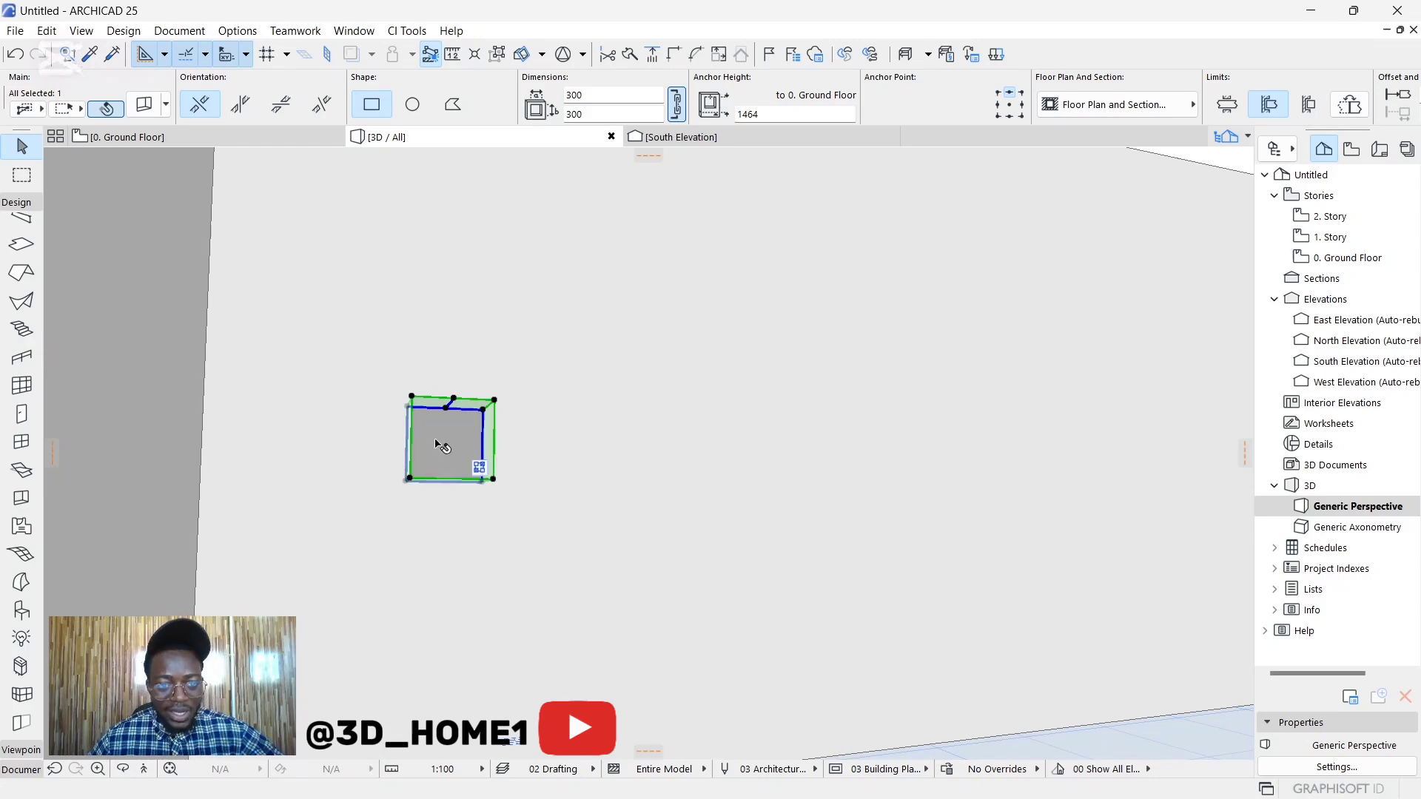
{"action": "scroll", "coordinate": [393, 478], "scroll_direction": "down", "scroll_amount": 1}
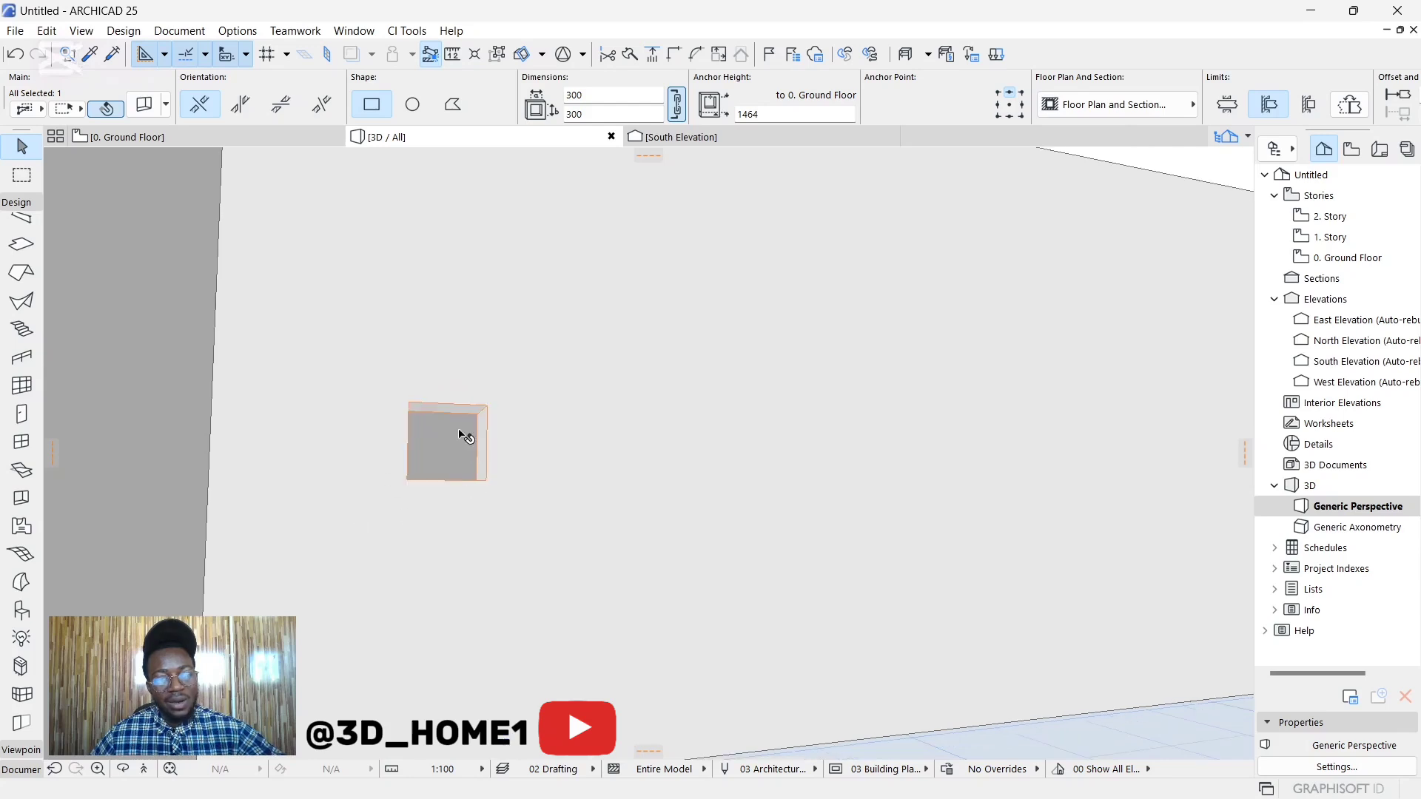
Step: Stretch the recess's right edge toward the far end of the white wall, making it about 6361 wide
{"action": "scroll", "coordinate": [416, 533], "scroll_direction": "down", "scroll_amount": 1}
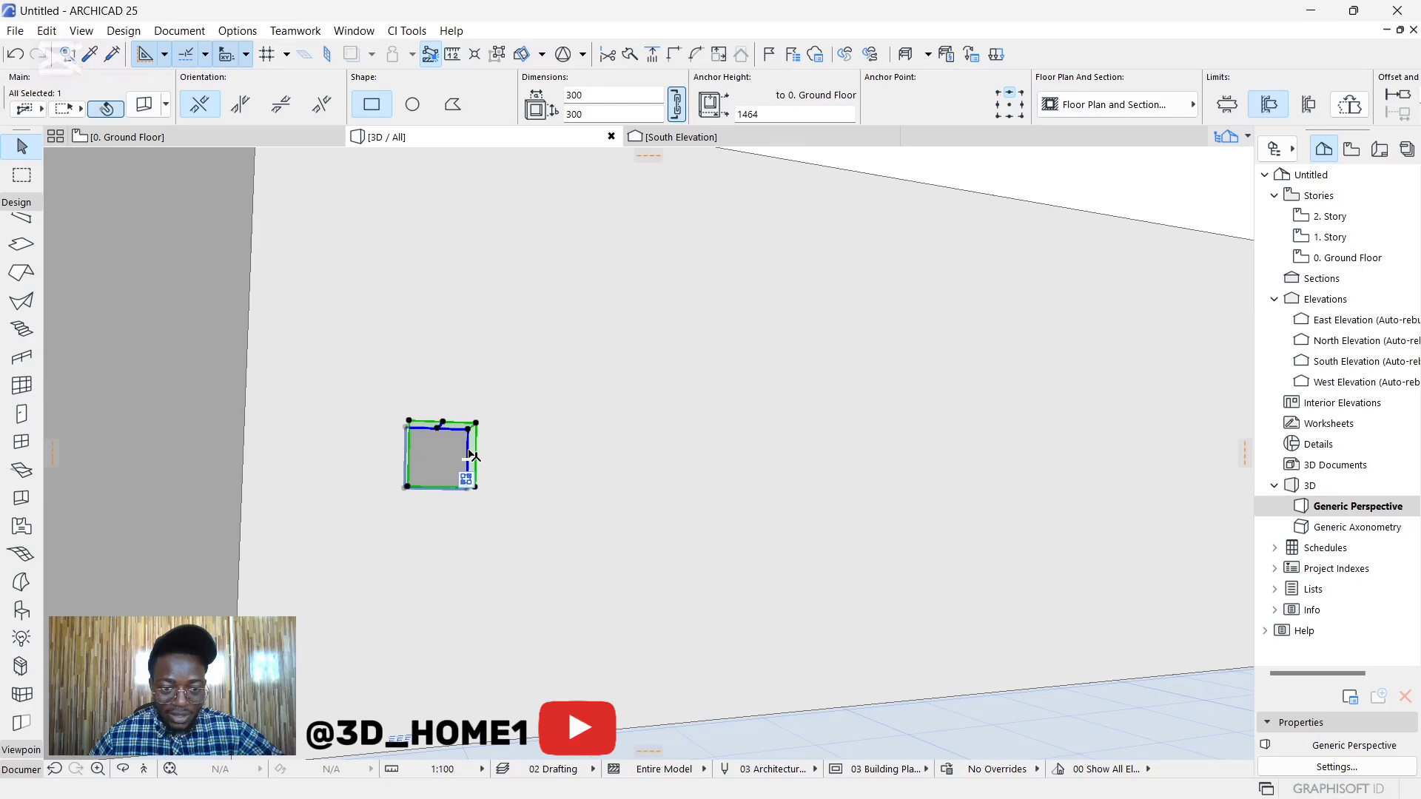
{"action": "middle_click_drag", "start_coordinate": [363, 381], "coordinate": [635, 441], "text": "shift"}
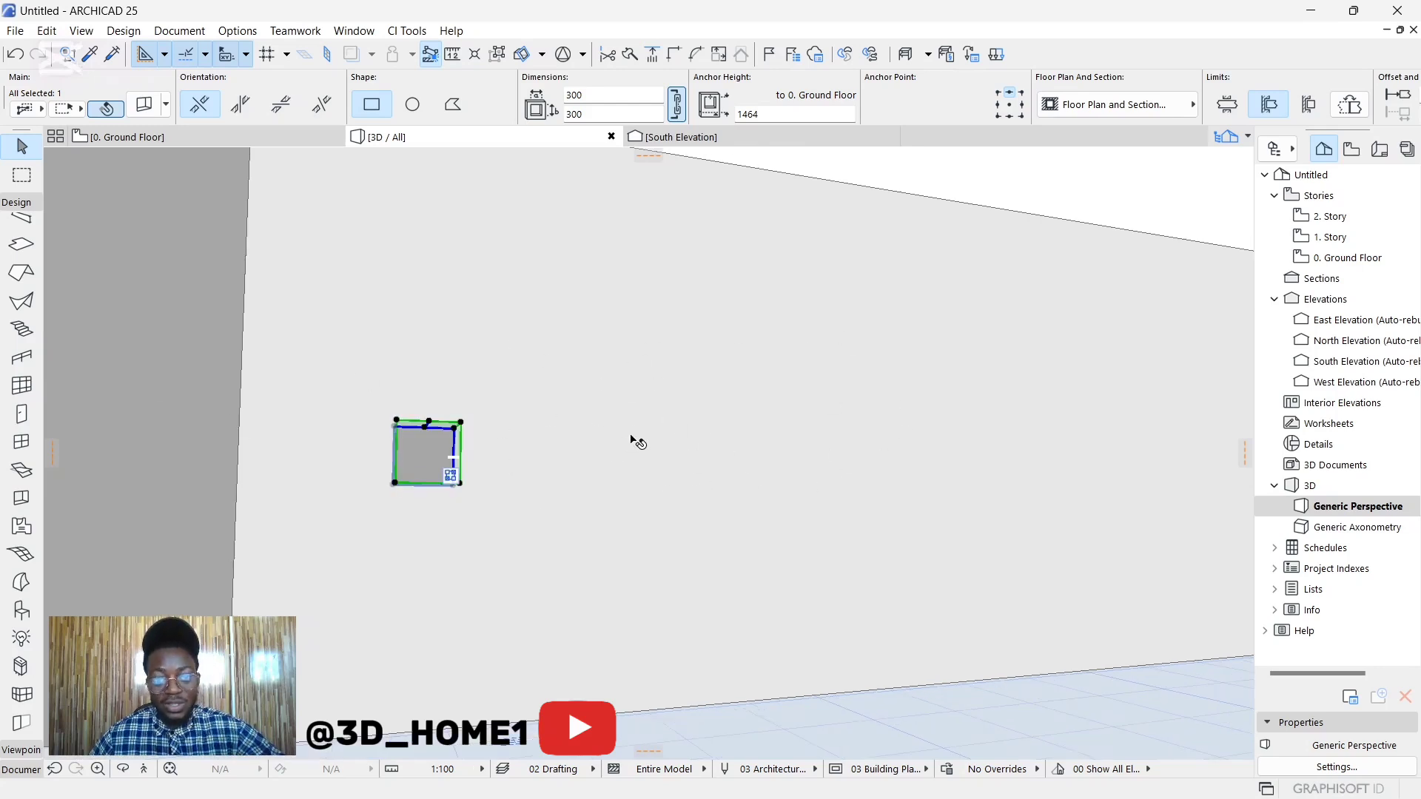
{"action": "left_click", "coordinate": [458, 450]}
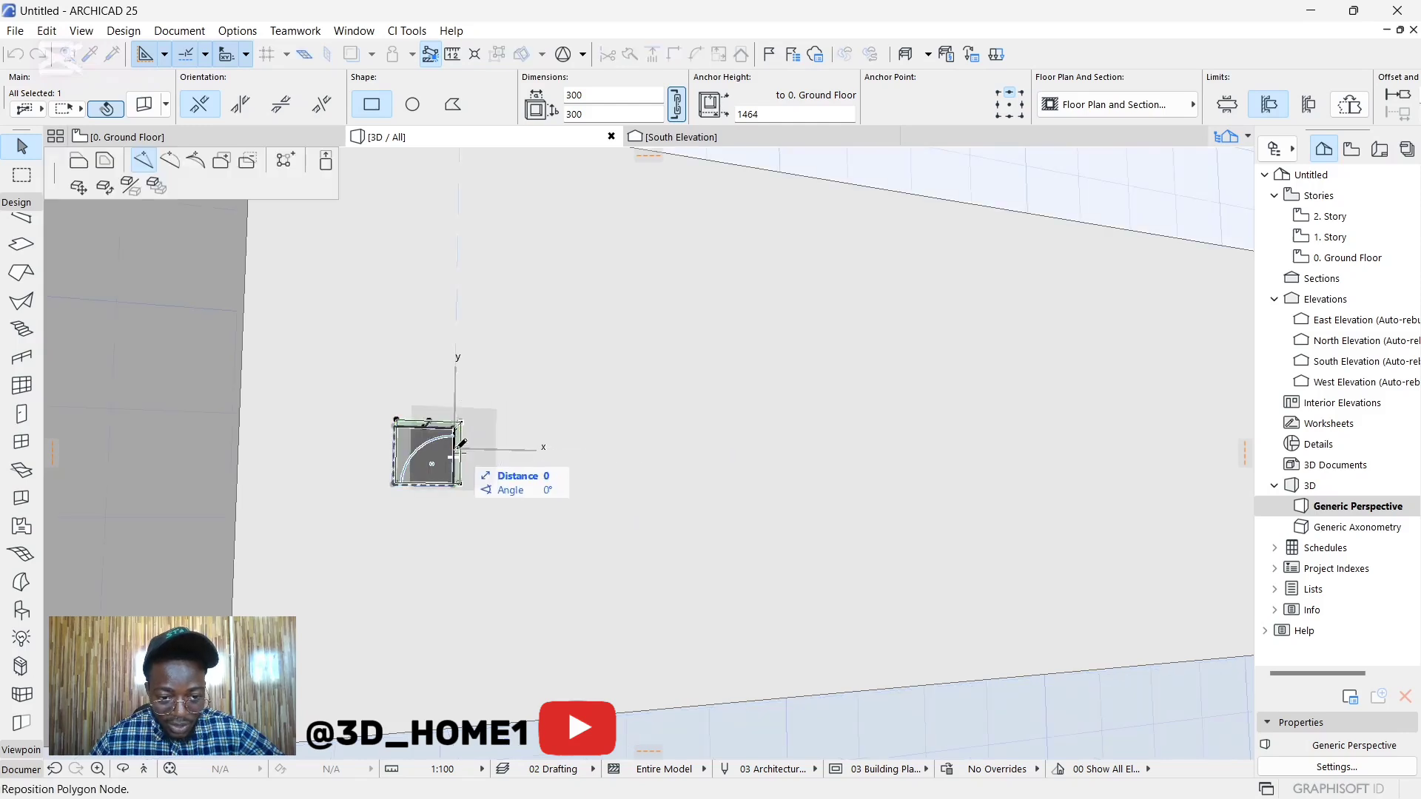
{"action": "left_click", "coordinate": [84, 168]}
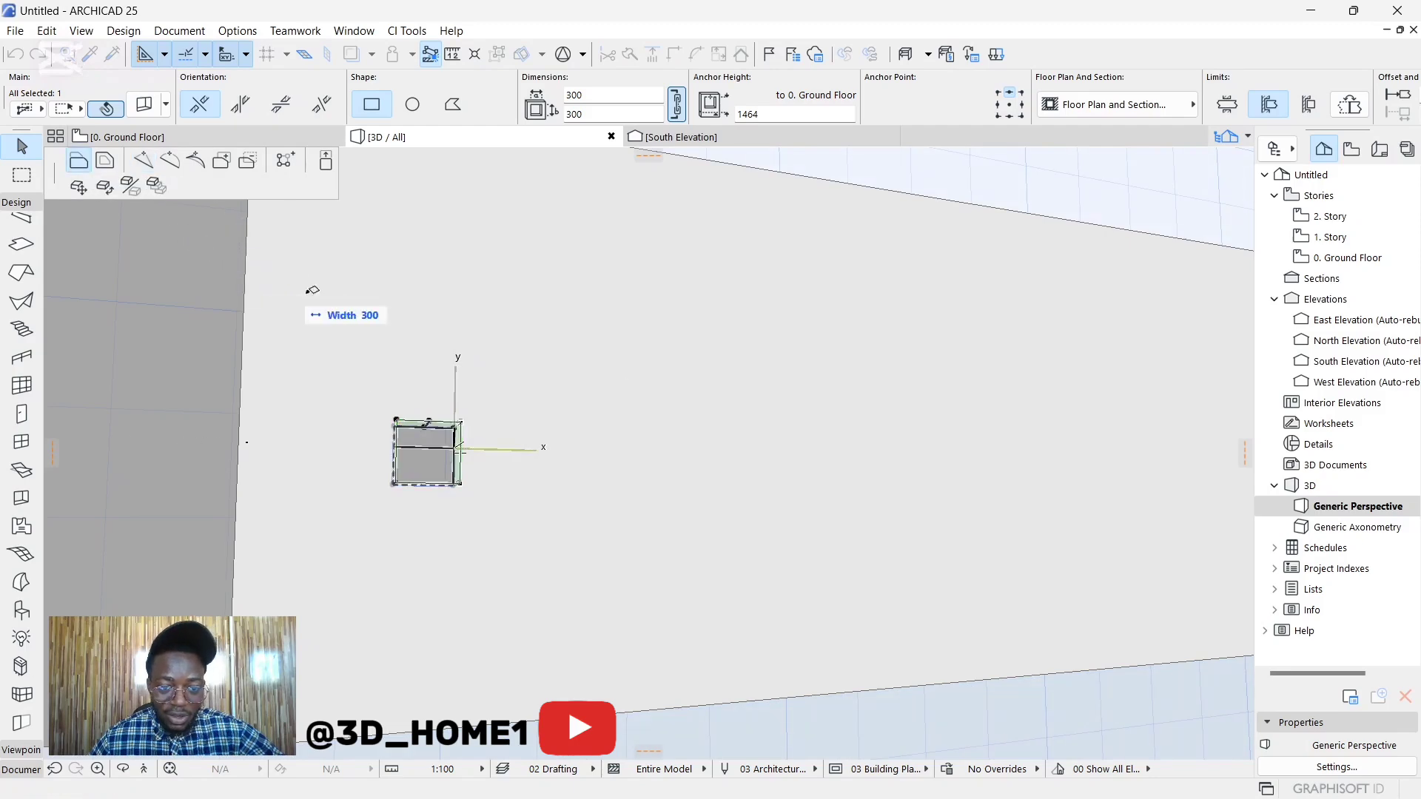
{"action": "scroll", "coordinate": [365, 427], "scroll_direction": "down", "scroll_amount": 1}
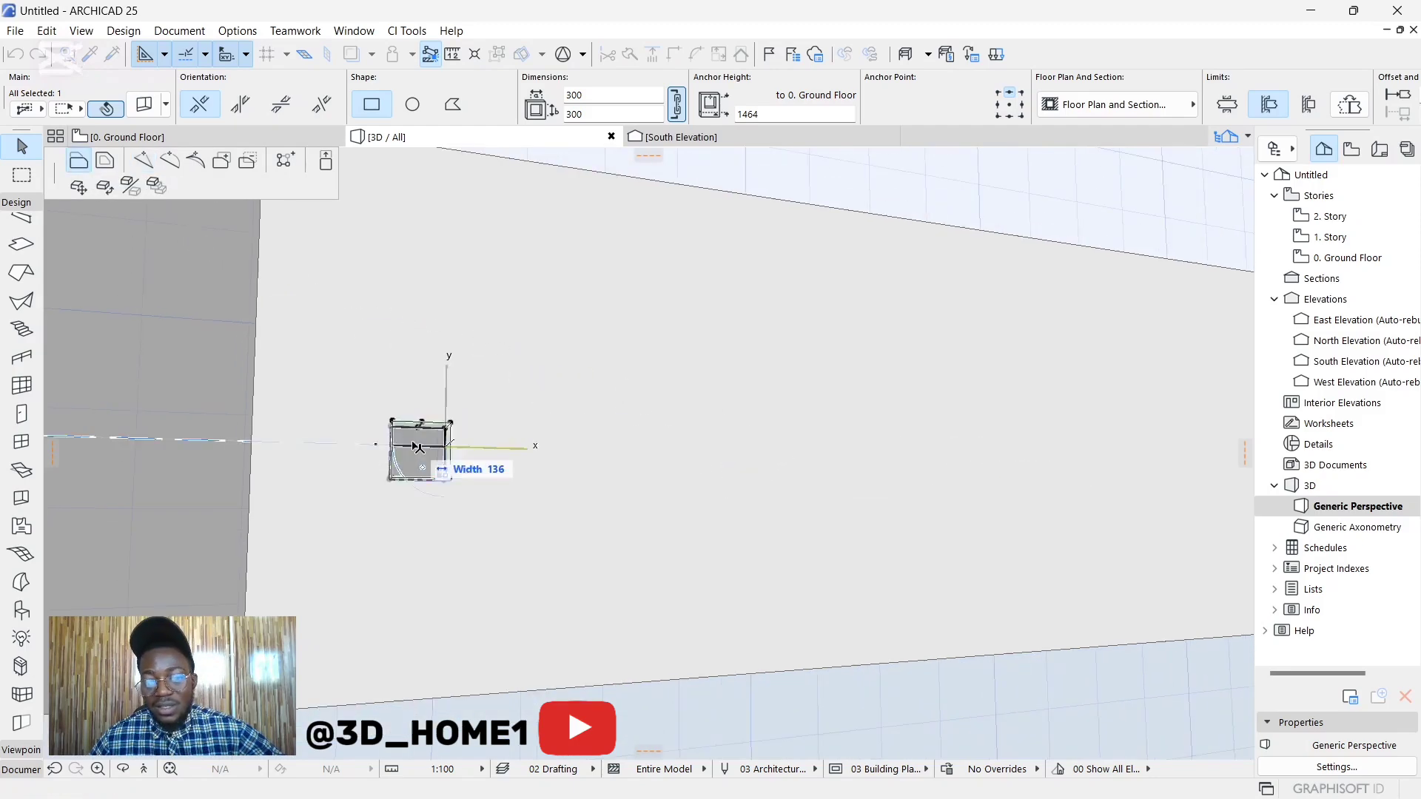
{"action": "scroll", "coordinate": [415, 446], "scroll_direction": "down", "scroll_amount": 2}
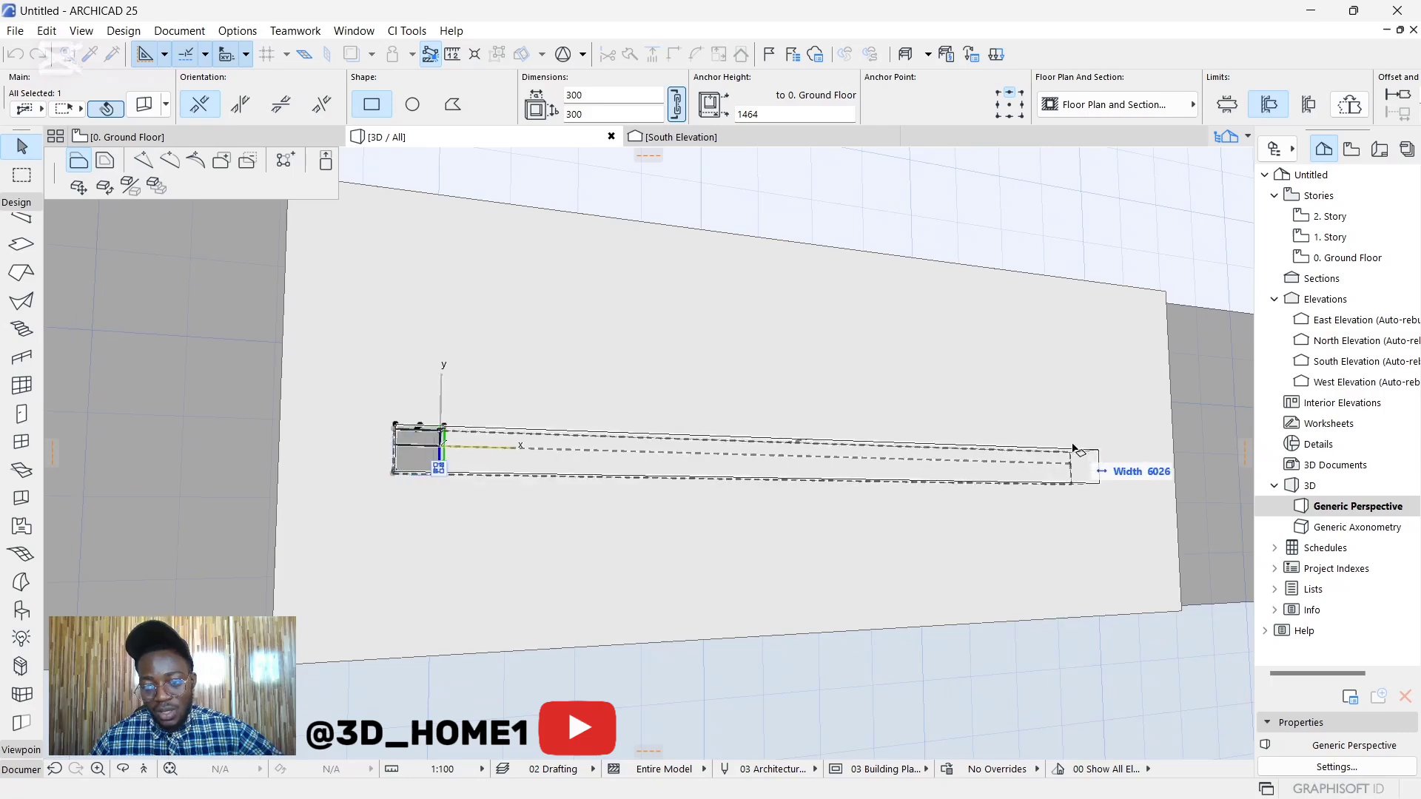
{"action": "left_click", "coordinate": [1103, 454]}
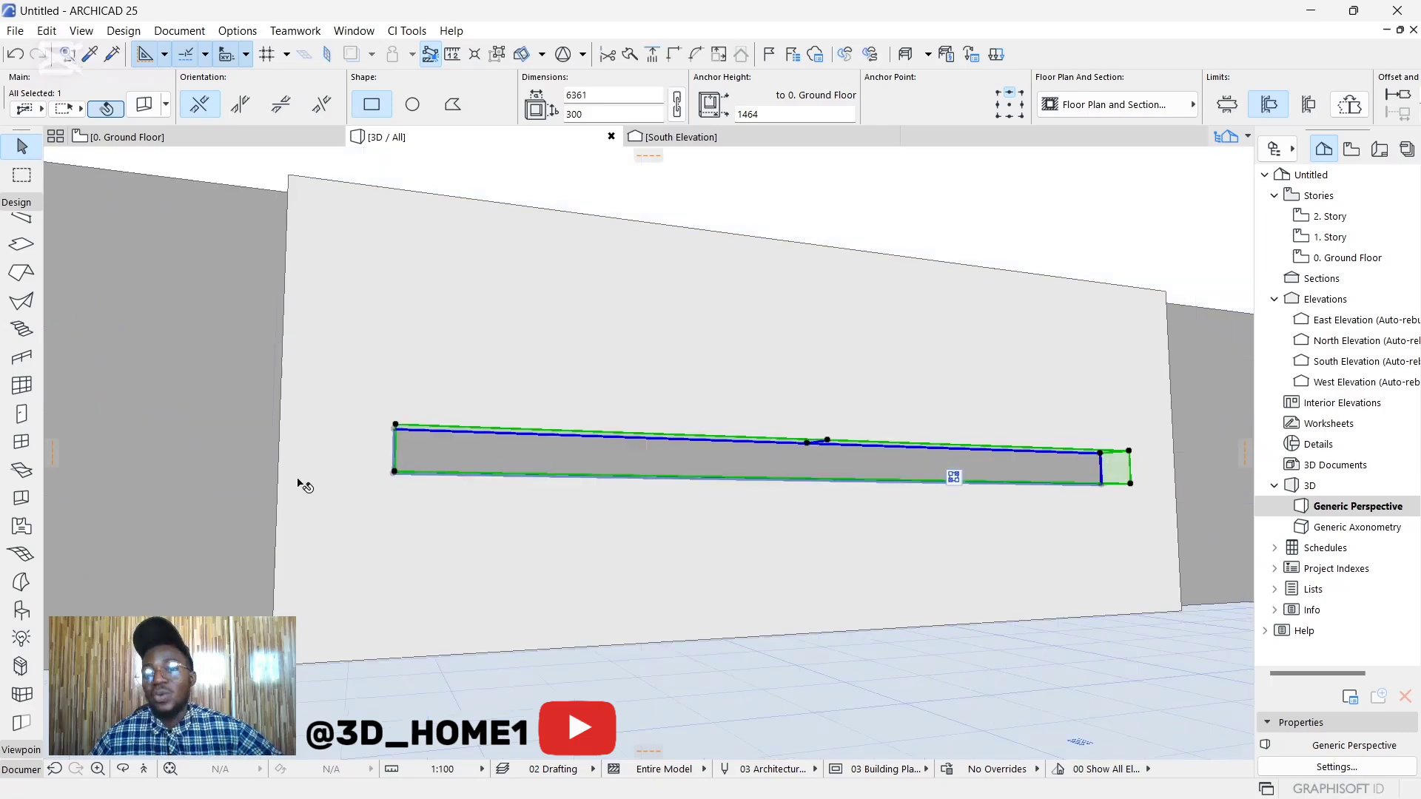
Step: Raise the recess's top edge toward the top of the white wall, making it about 1497 high
{"action": "scroll", "coordinate": [622, 453], "scroll_direction": "up", "scroll_amount": 1}
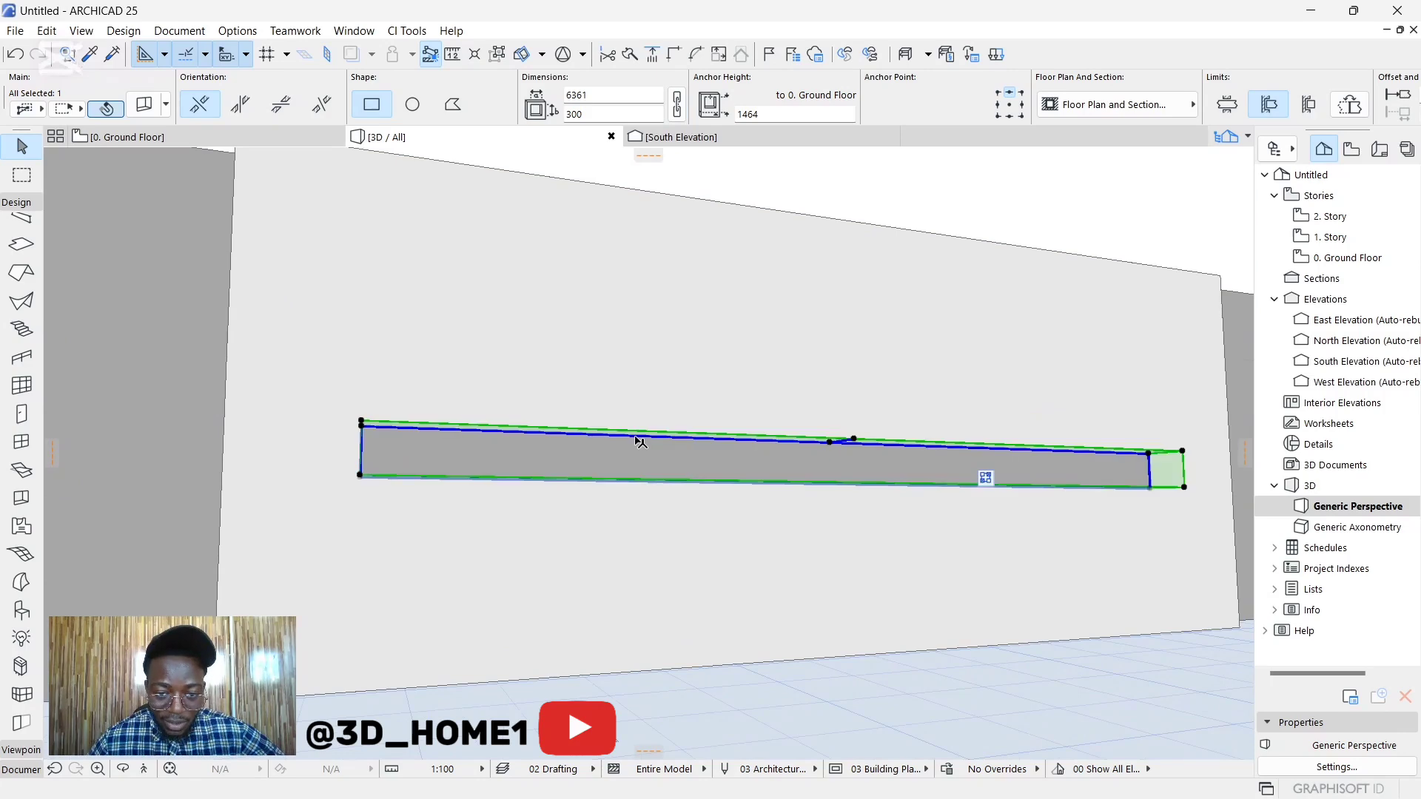
{"action": "left_click", "coordinate": [634, 435]}
{"action": "left_click", "coordinate": [633, 254]}
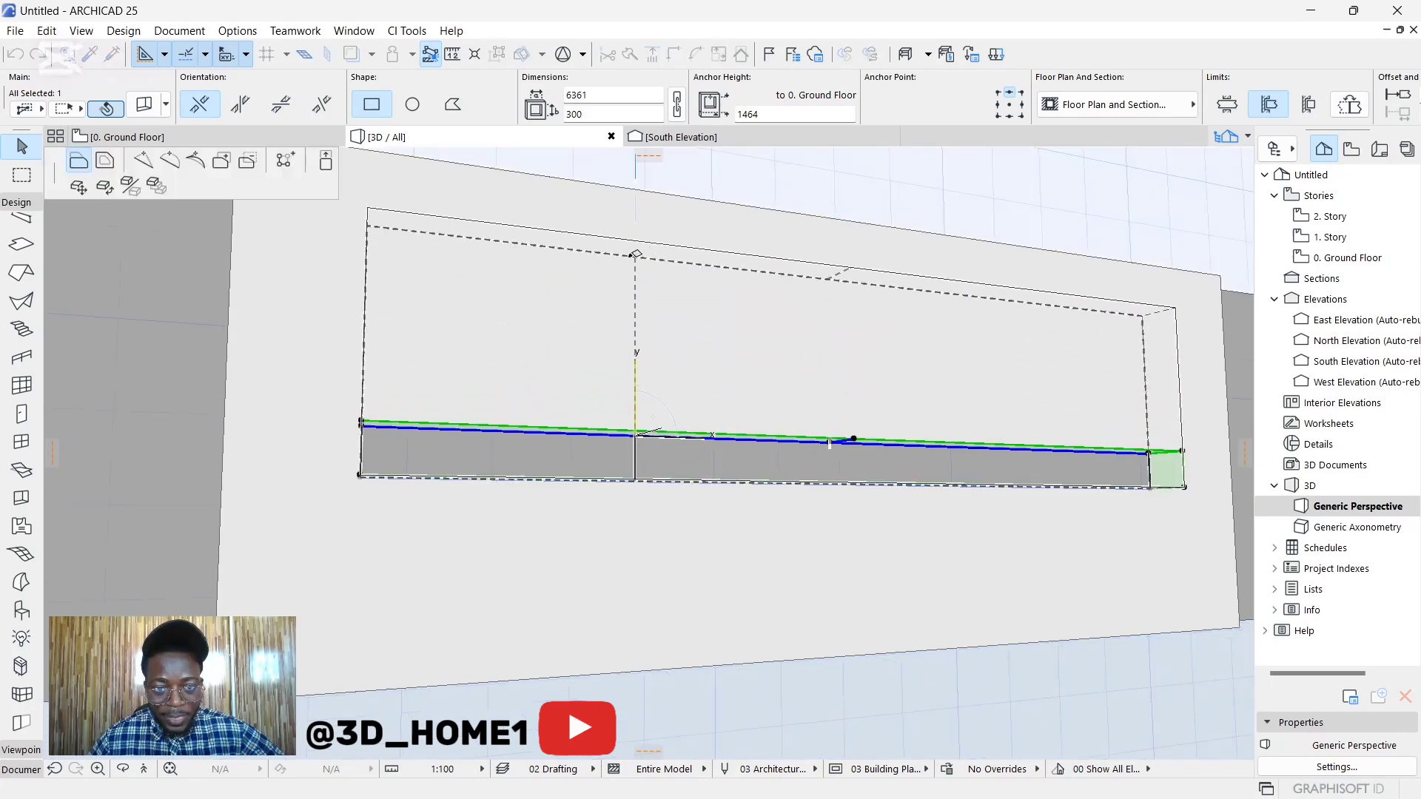
Step: Lower the recess's bottom edge toward the base of the white wall, making it about 2211 high
{"action": "scroll", "coordinate": [429, 536], "scroll_direction": "down", "scroll_amount": 1}
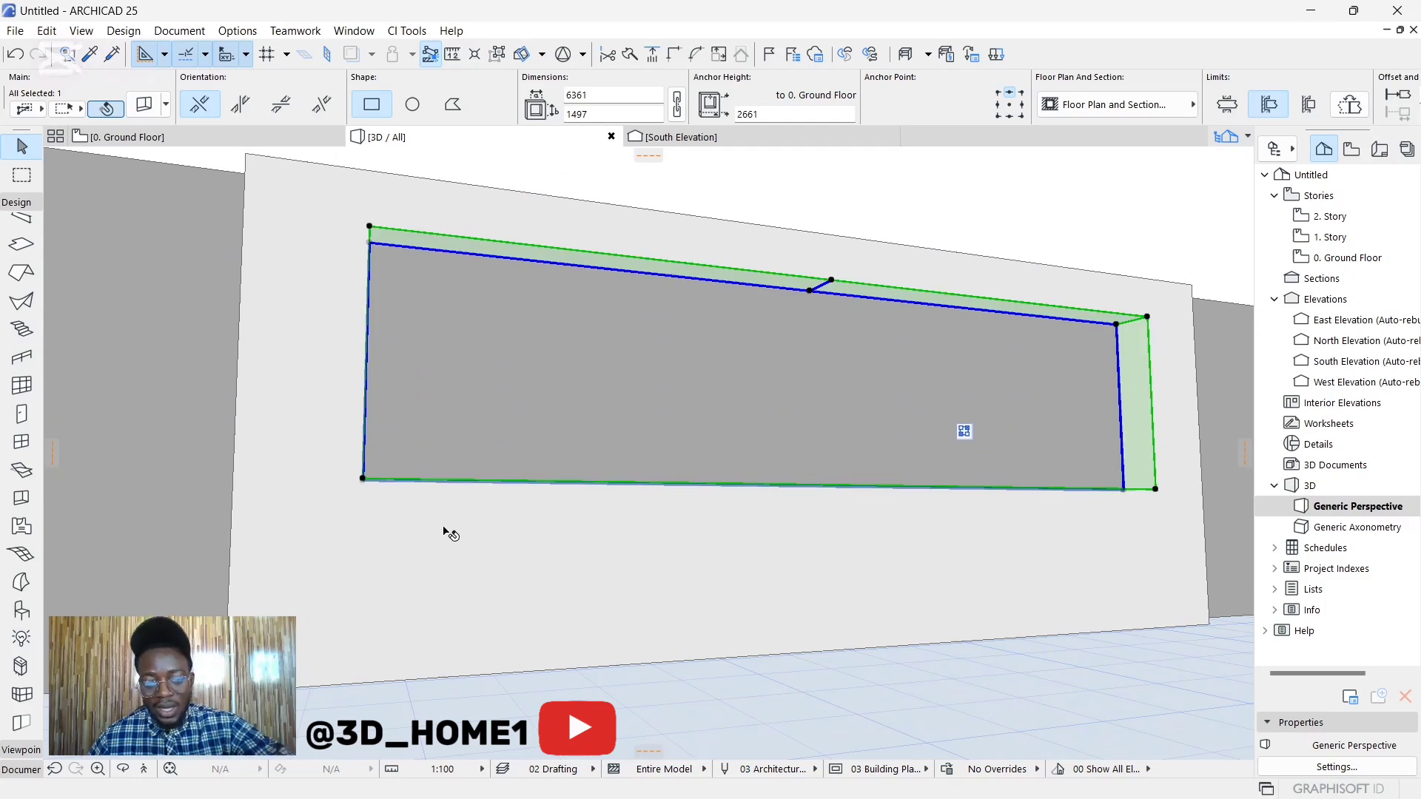
{"action": "key", "text": "o"}
{"action": "left_click_drag", "start_coordinate": [479, 467], "coordinate": [478, 534]}
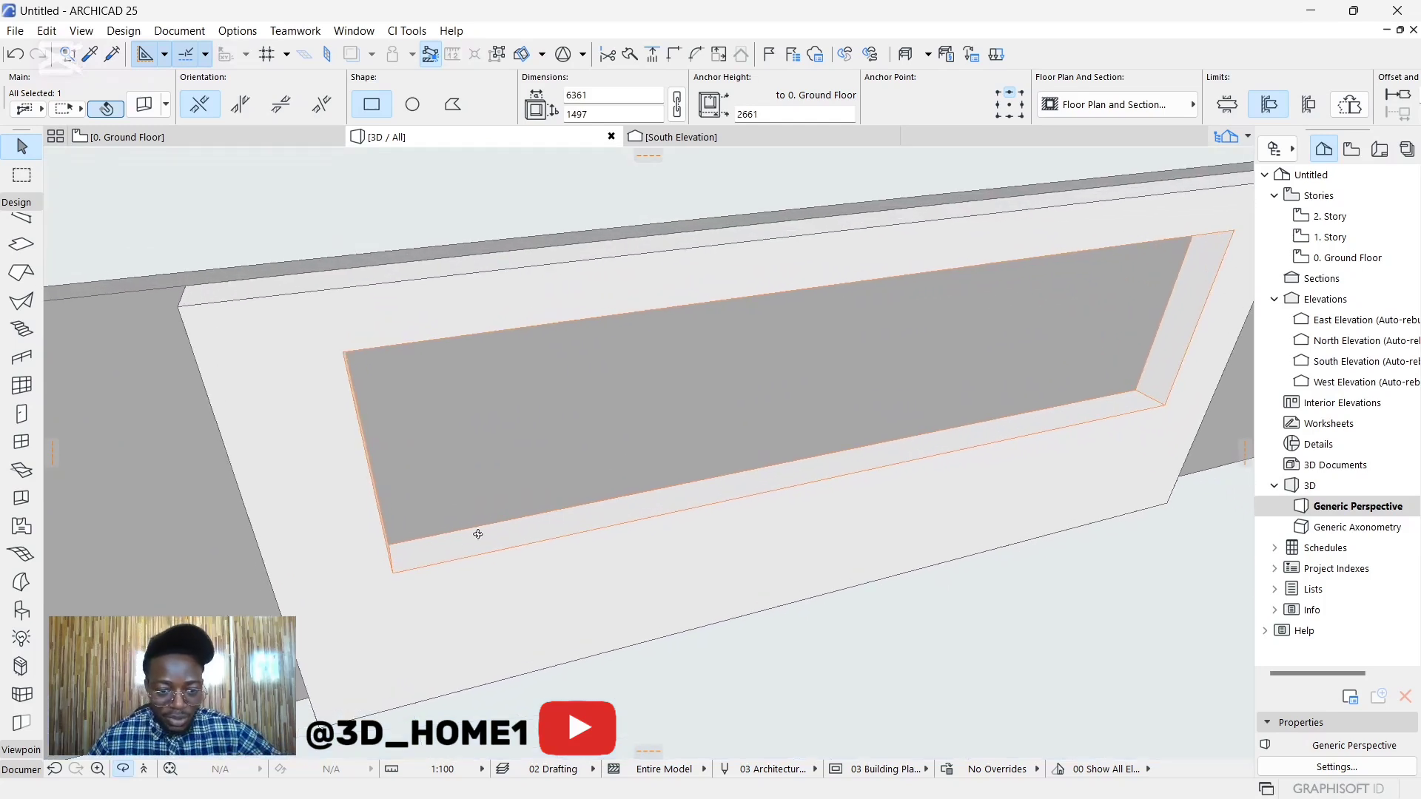
{"action": "left_click", "coordinate": [510, 528]}
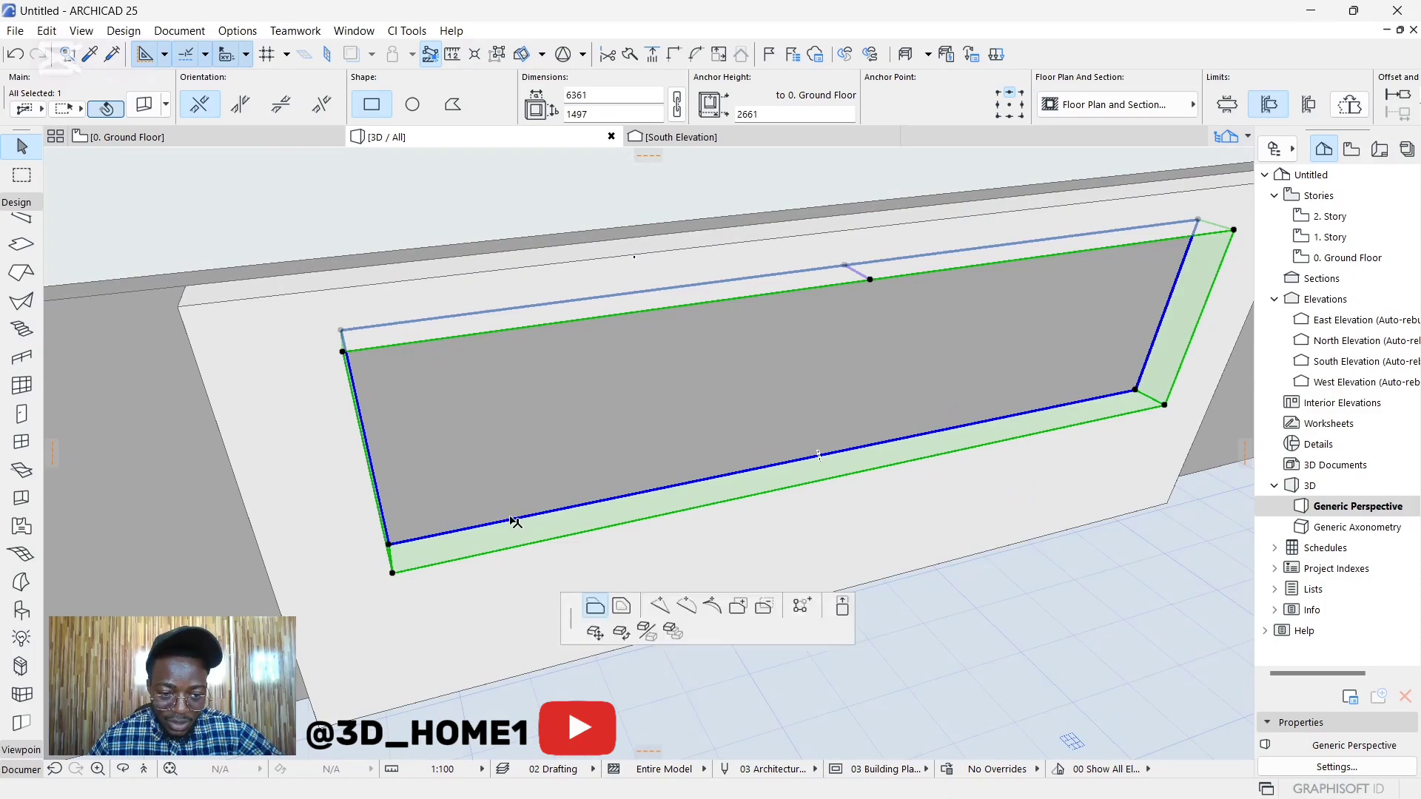
{"action": "left_click", "coordinate": [592, 609]}
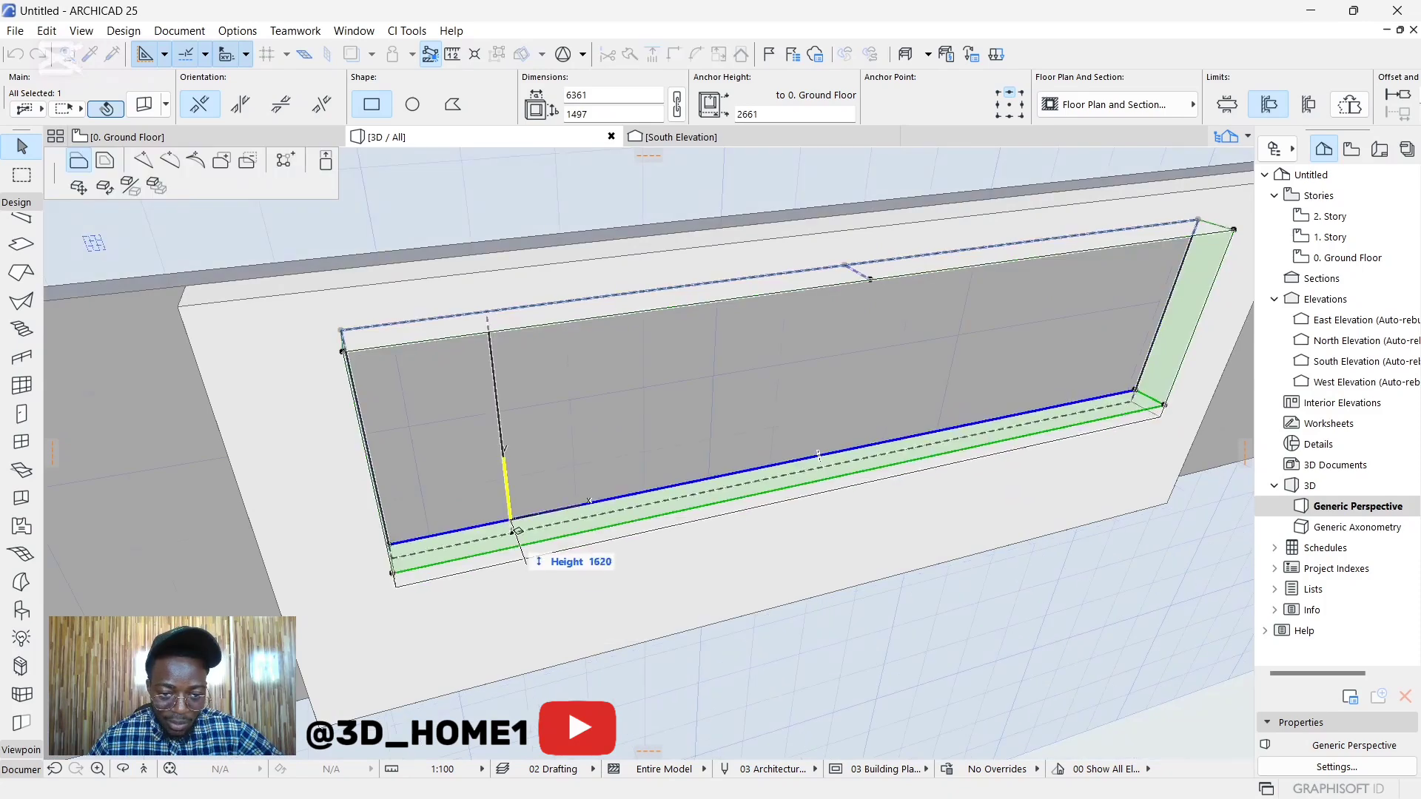
{"action": "left_click", "coordinate": [511, 601]}
Step: Move the recess's left and right edges inward, reducing its width to about 5679
{"action": "middle_click_drag", "start_coordinate": [605, 603], "coordinate": [251, 415], "text": "shift"}
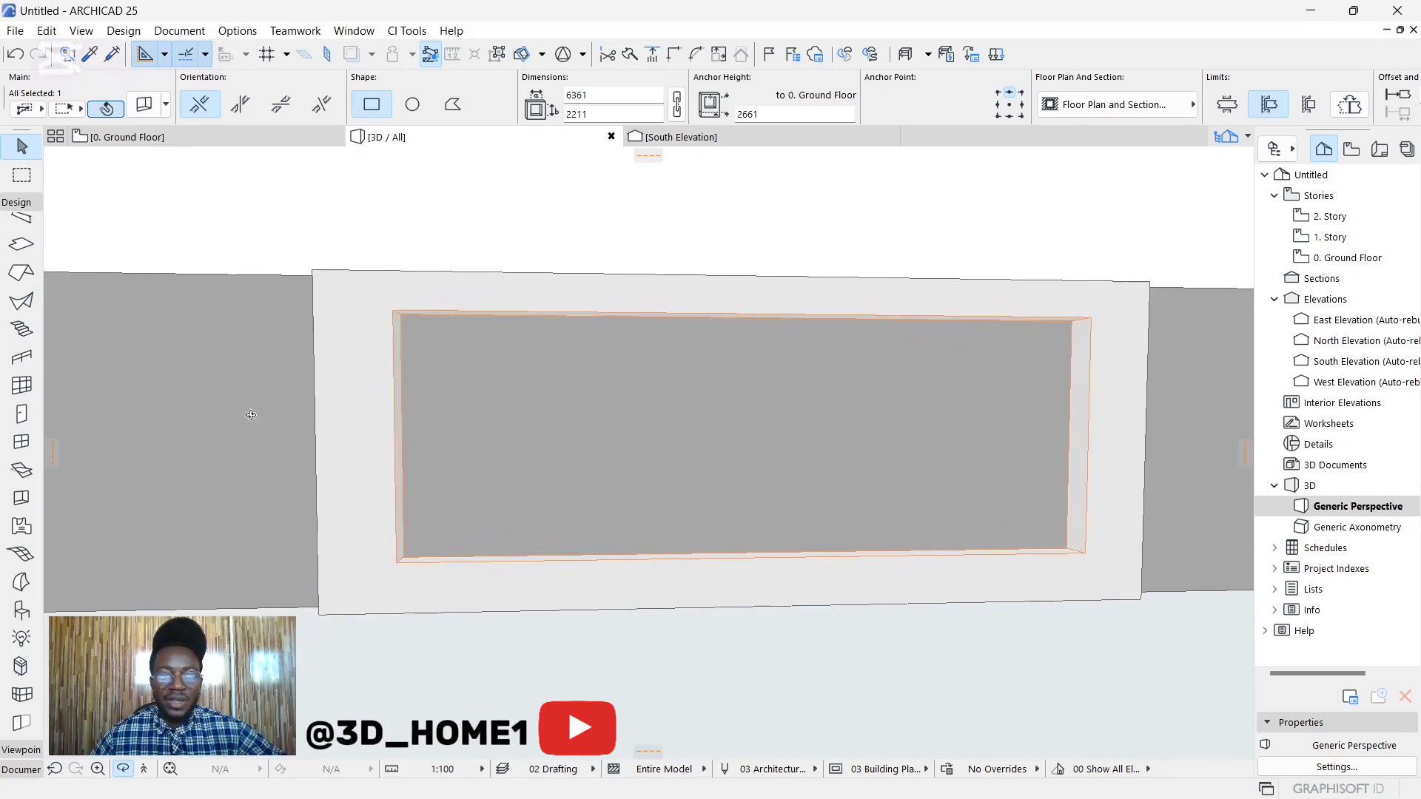
{"action": "scroll", "coordinate": [396, 378], "scroll_direction": "up", "scroll_amount": 3}
{"action": "left_click", "coordinate": [409, 361]}
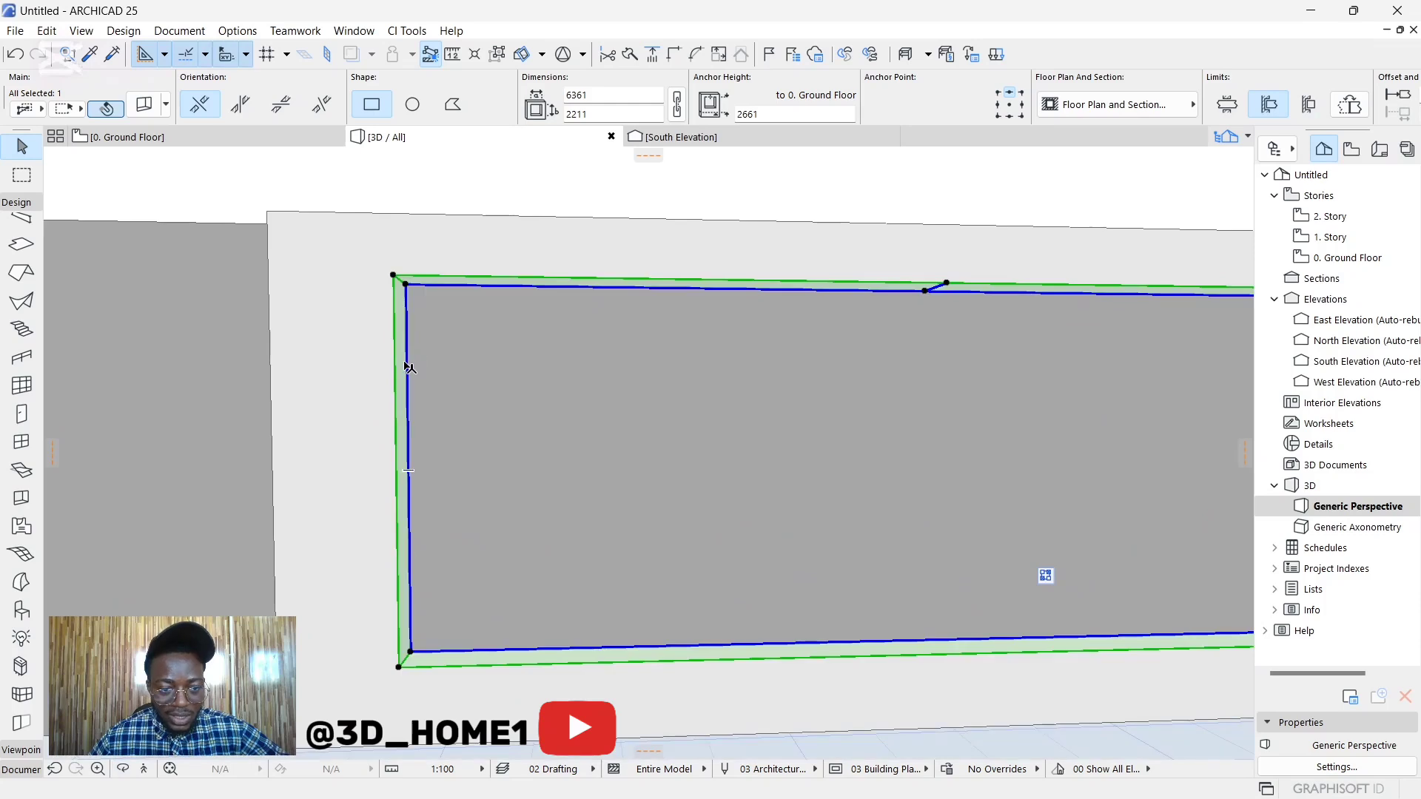
{"action": "left_click", "coordinate": [409, 366]}
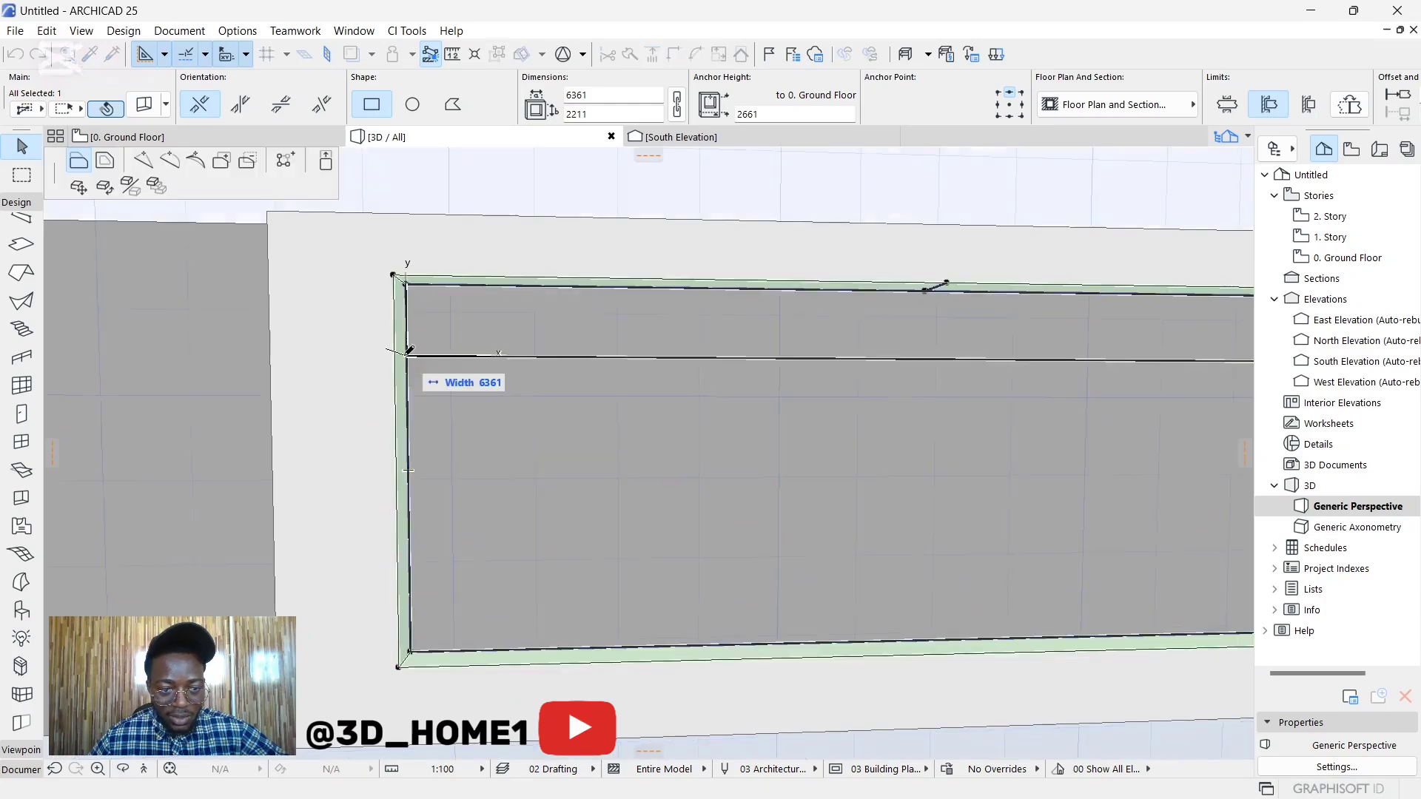
{"action": "left_click", "coordinate": [466, 349]}
{"action": "scroll", "coordinate": [320, 390], "scroll_direction": "down", "scroll_amount": 5}
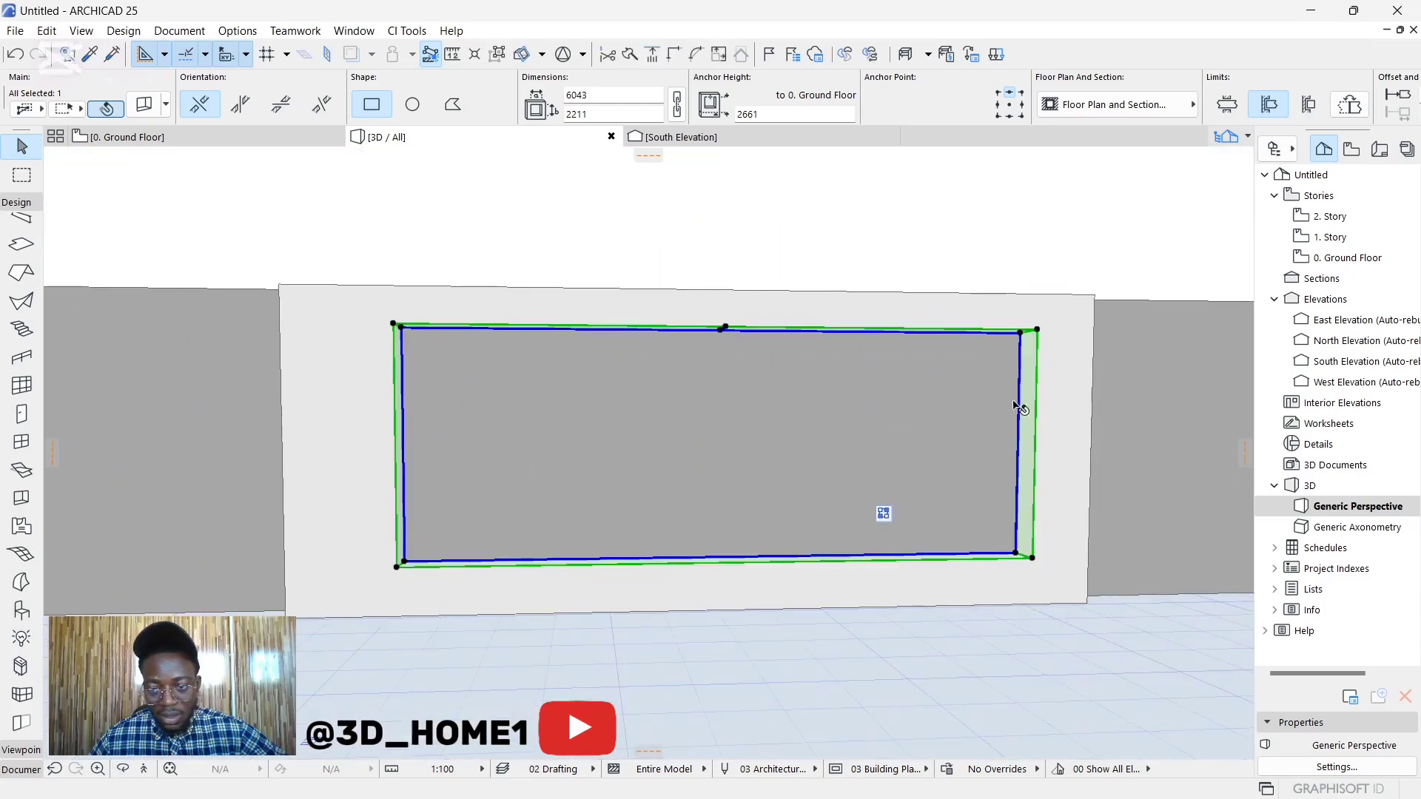
{"action": "left_click", "coordinate": [1019, 411]}
{"action": "left_click", "coordinate": [981, 429]}
{"action": "key", "text": "Escape"}
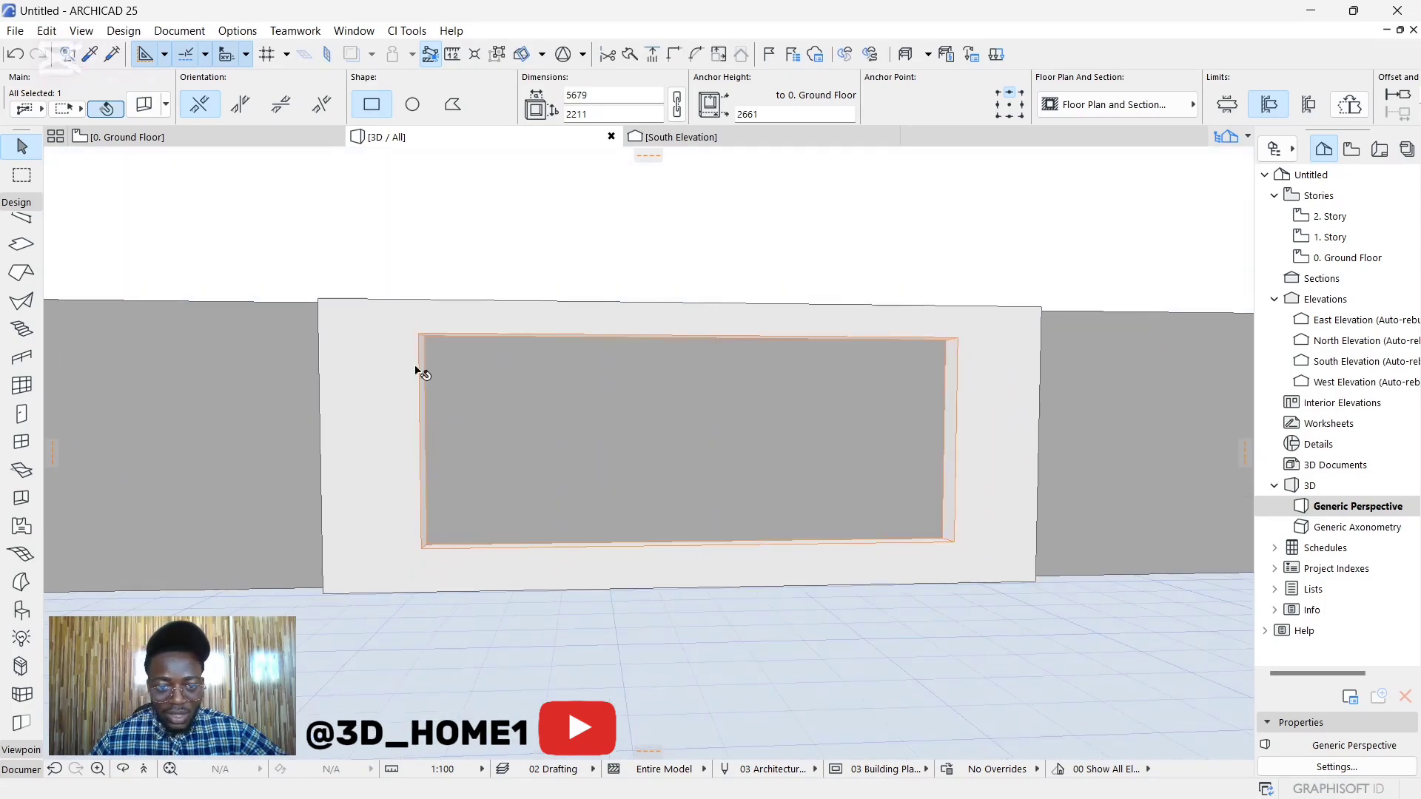
Step: Drag a copy of the large recess about 808 toward the left end of the white wall
{"action": "left_click", "coordinate": [465, 359]}
{"action": "scroll", "coordinate": [374, 338], "scroll_direction": "up", "scroll_amount": 1}
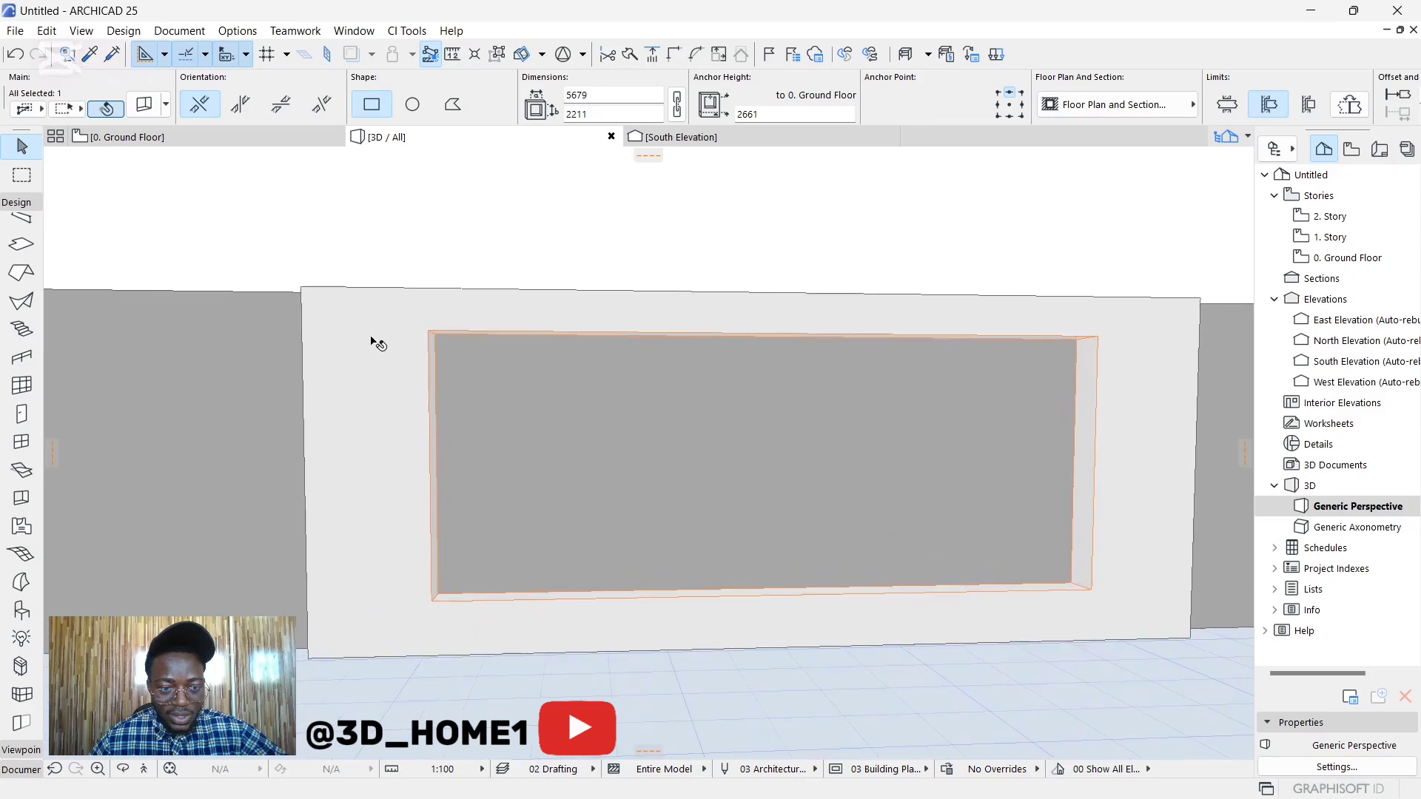
{"action": "left_click", "coordinate": [438, 425]}
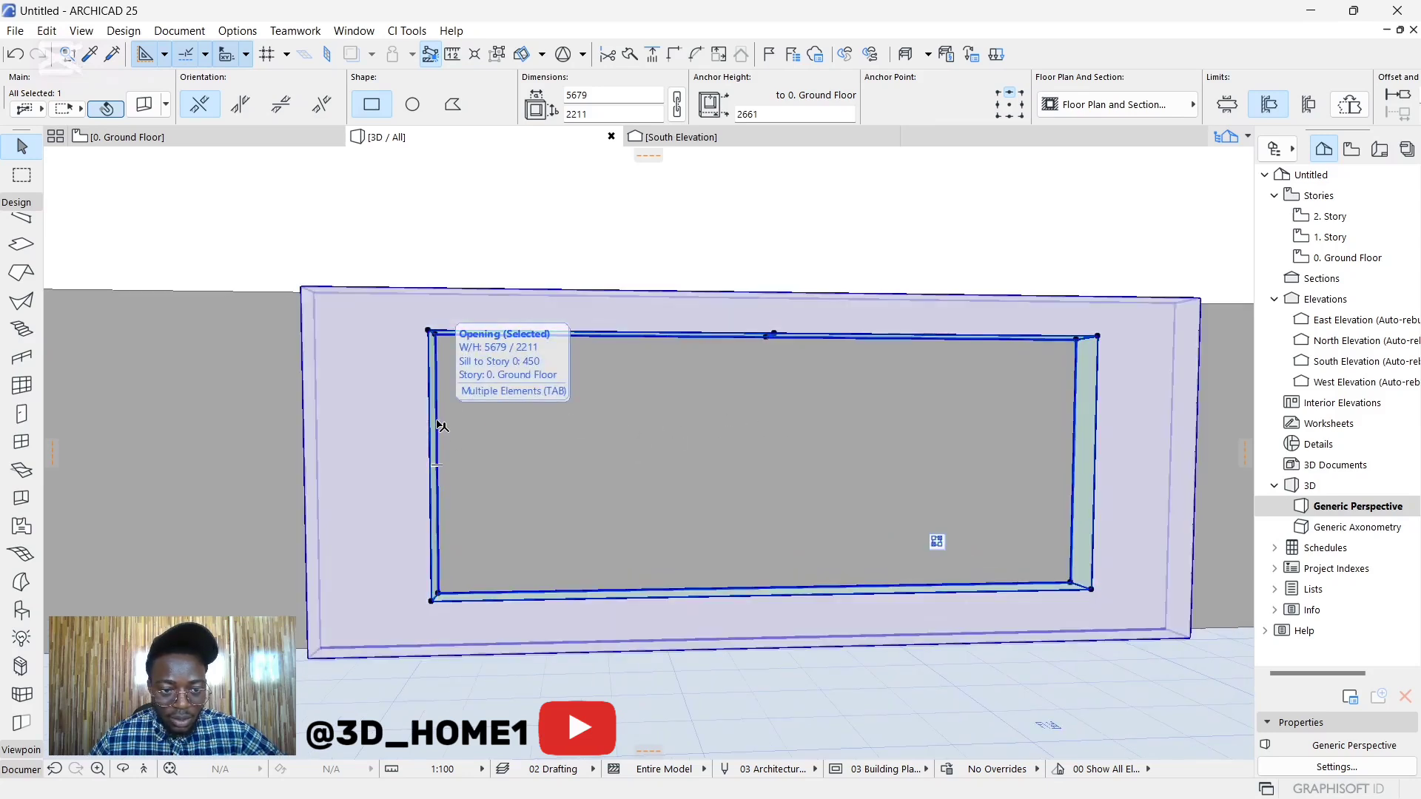
{"action": "key", "text": "Escape"}
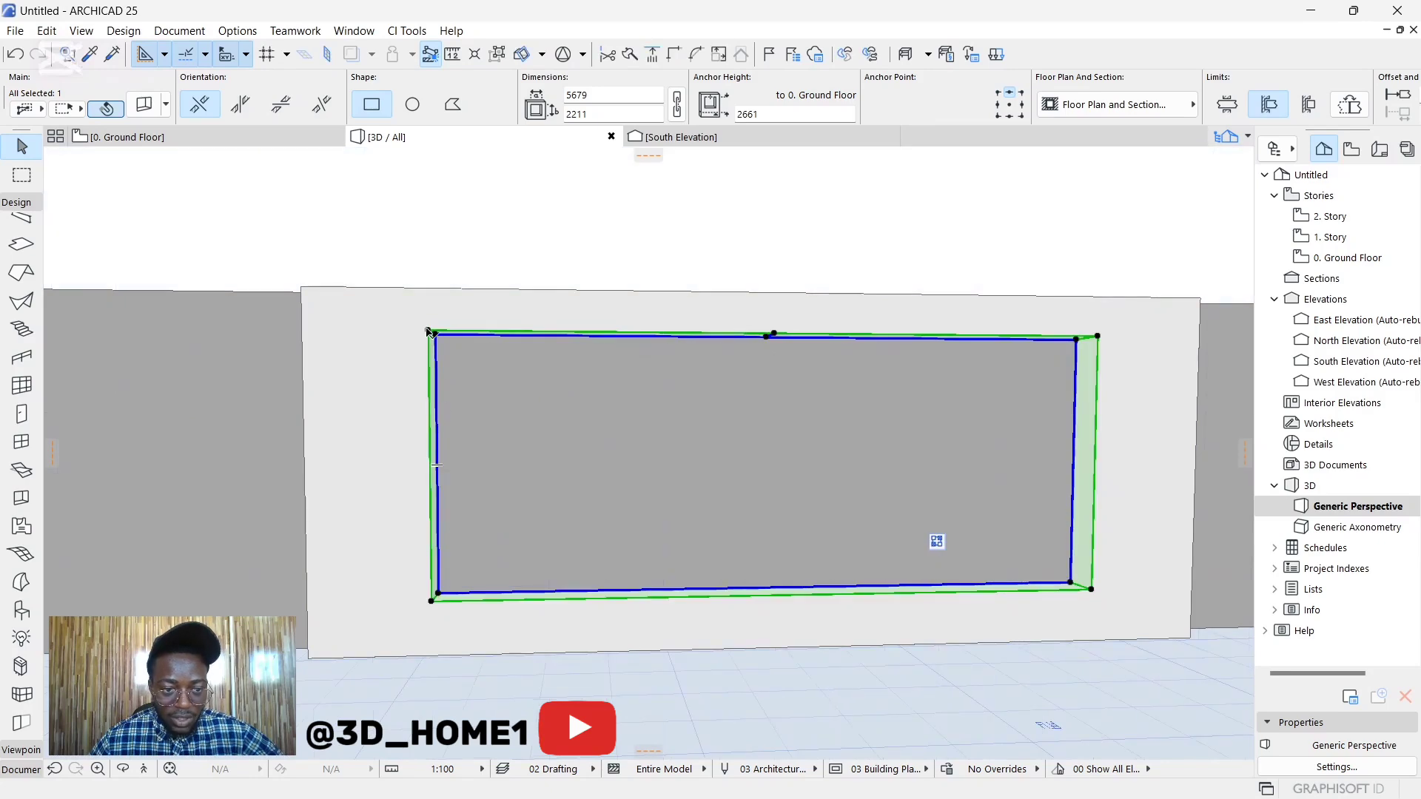
{"action": "scroll", "coordinate": [429, 335], "scroll_direction": "up", "scroll_amount": 1}
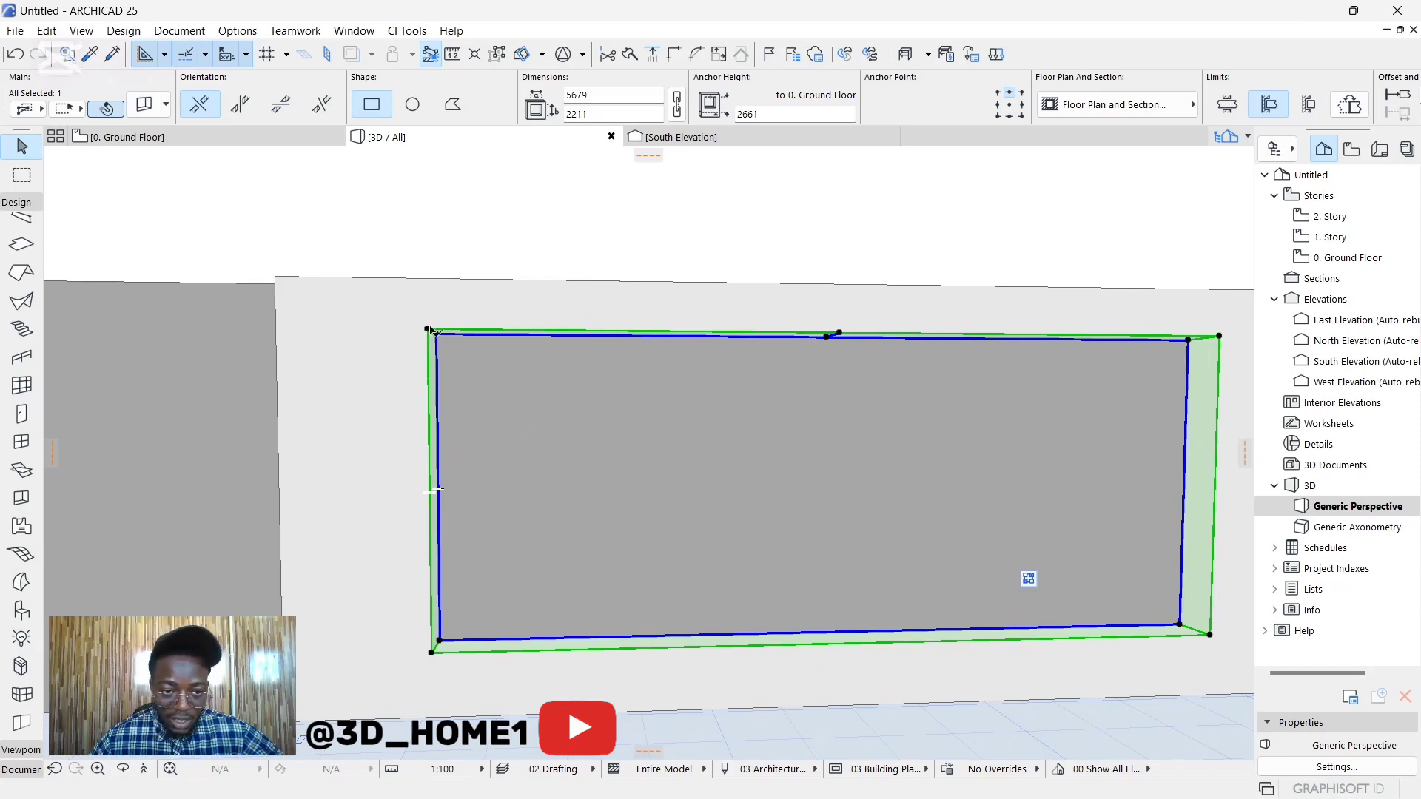
{"action": "left_click", "coordinate": [431, 332]}
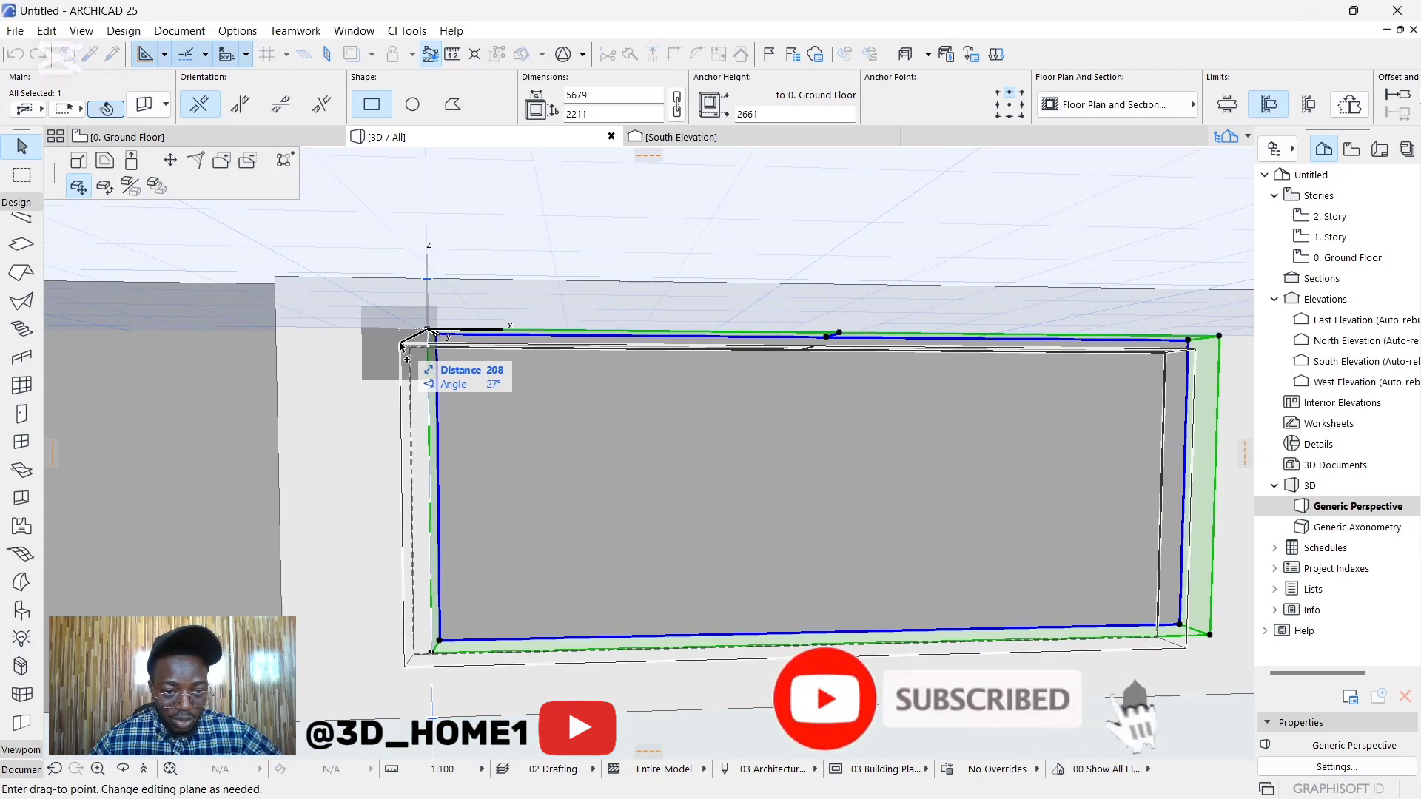
{"action": "left_click", "coordinate": [305, 334]}
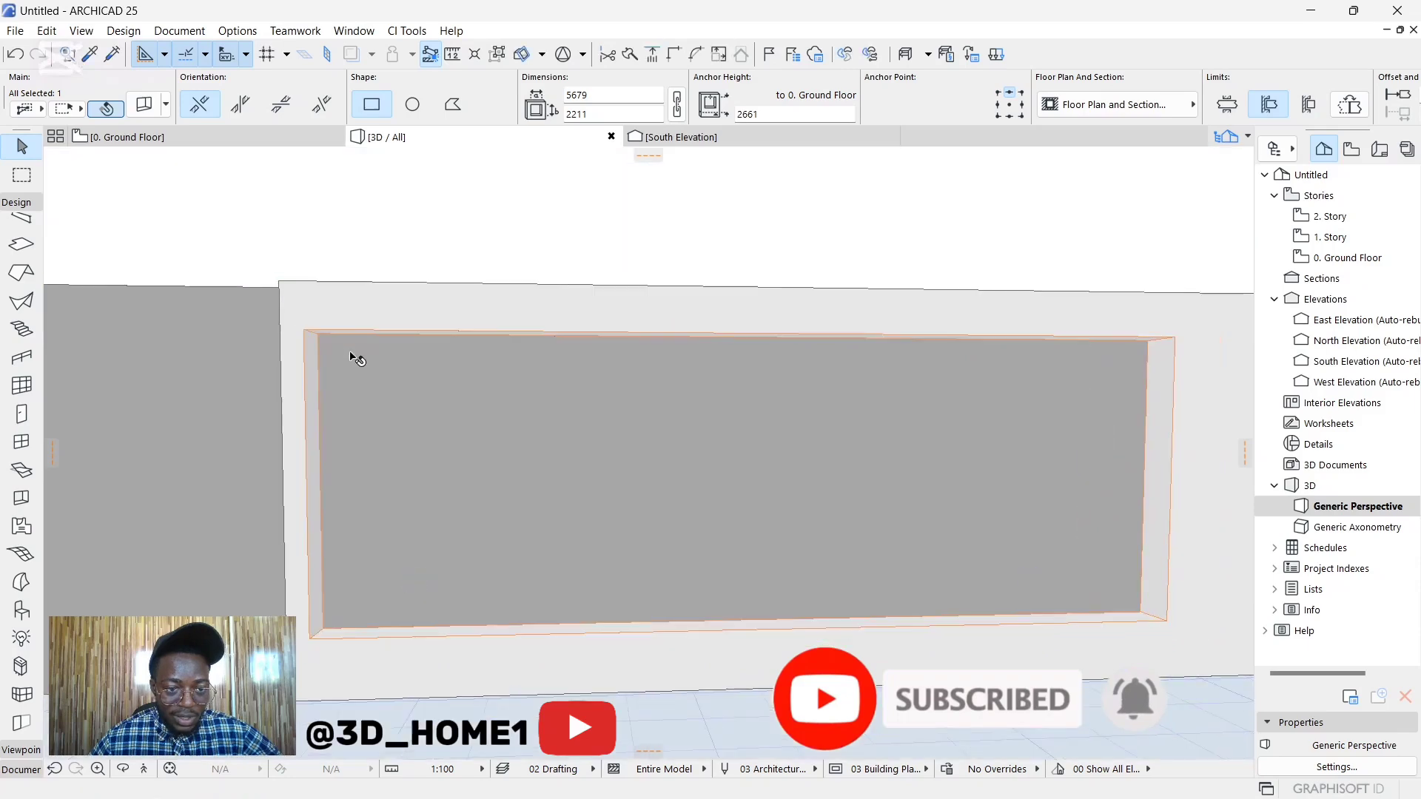
{"action": "left_click", "coordinate": [304, 338]}
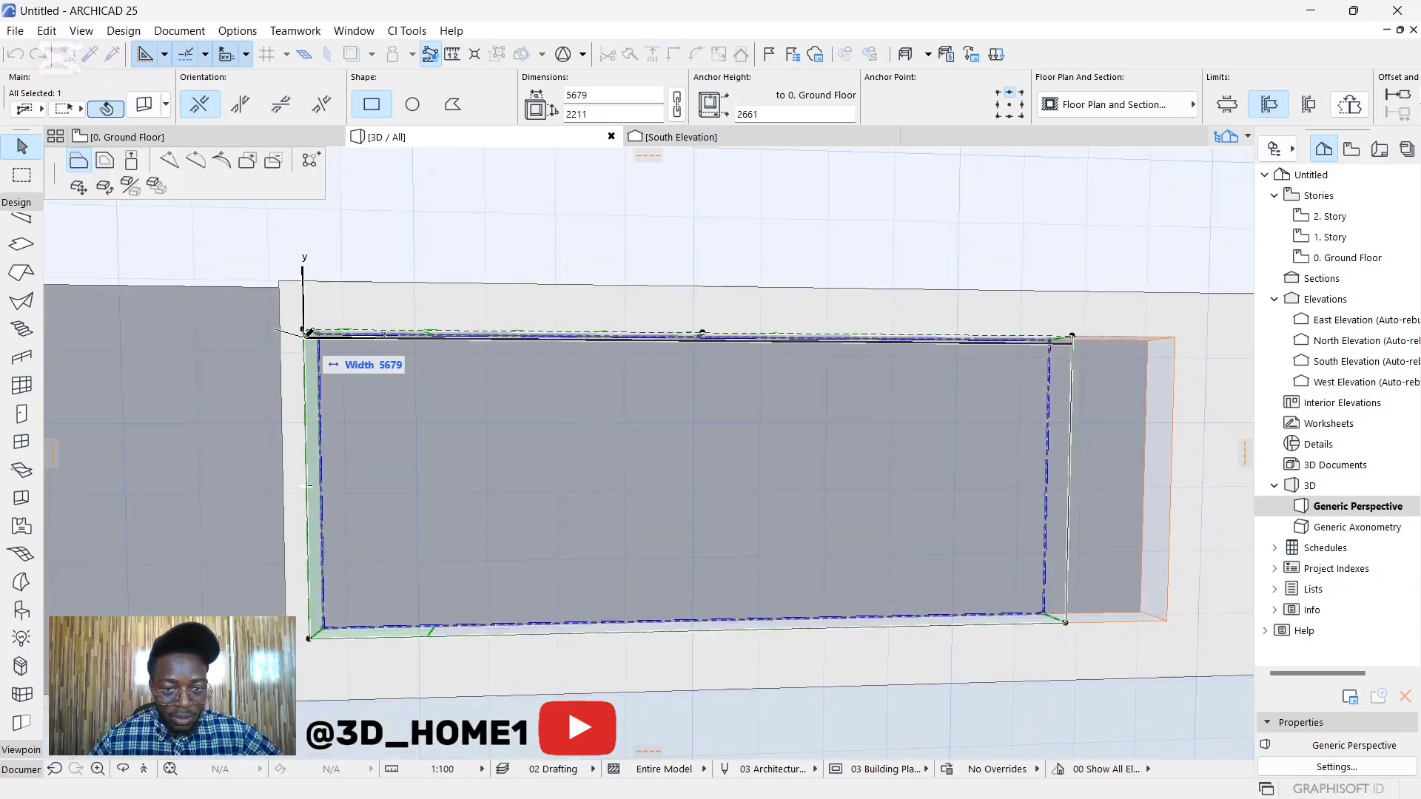
{"action": "key", "text": "Escape"}
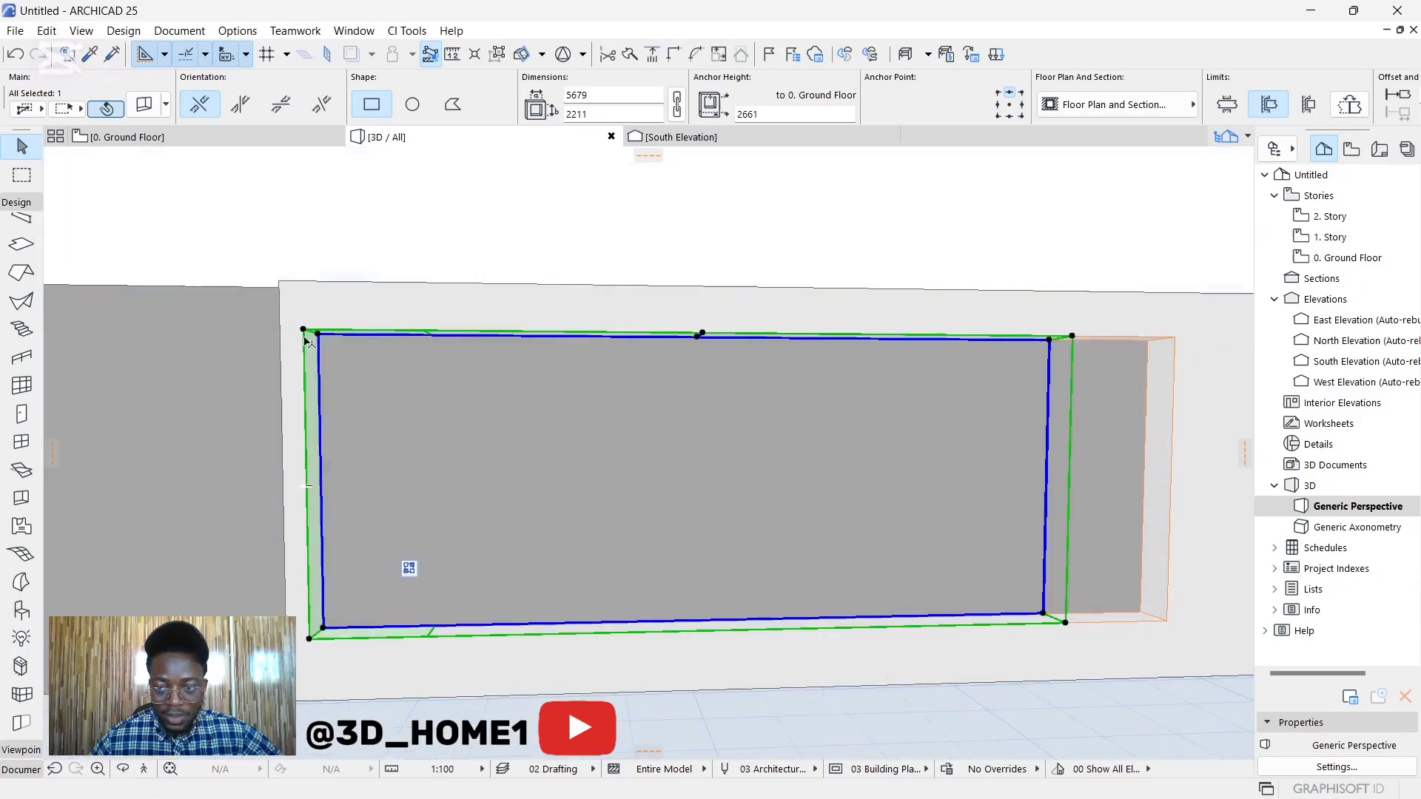
{"action": "left_click", "coordinate": [1075, 338]}
{"action": "left_click", "coordinate": [897, 421]}
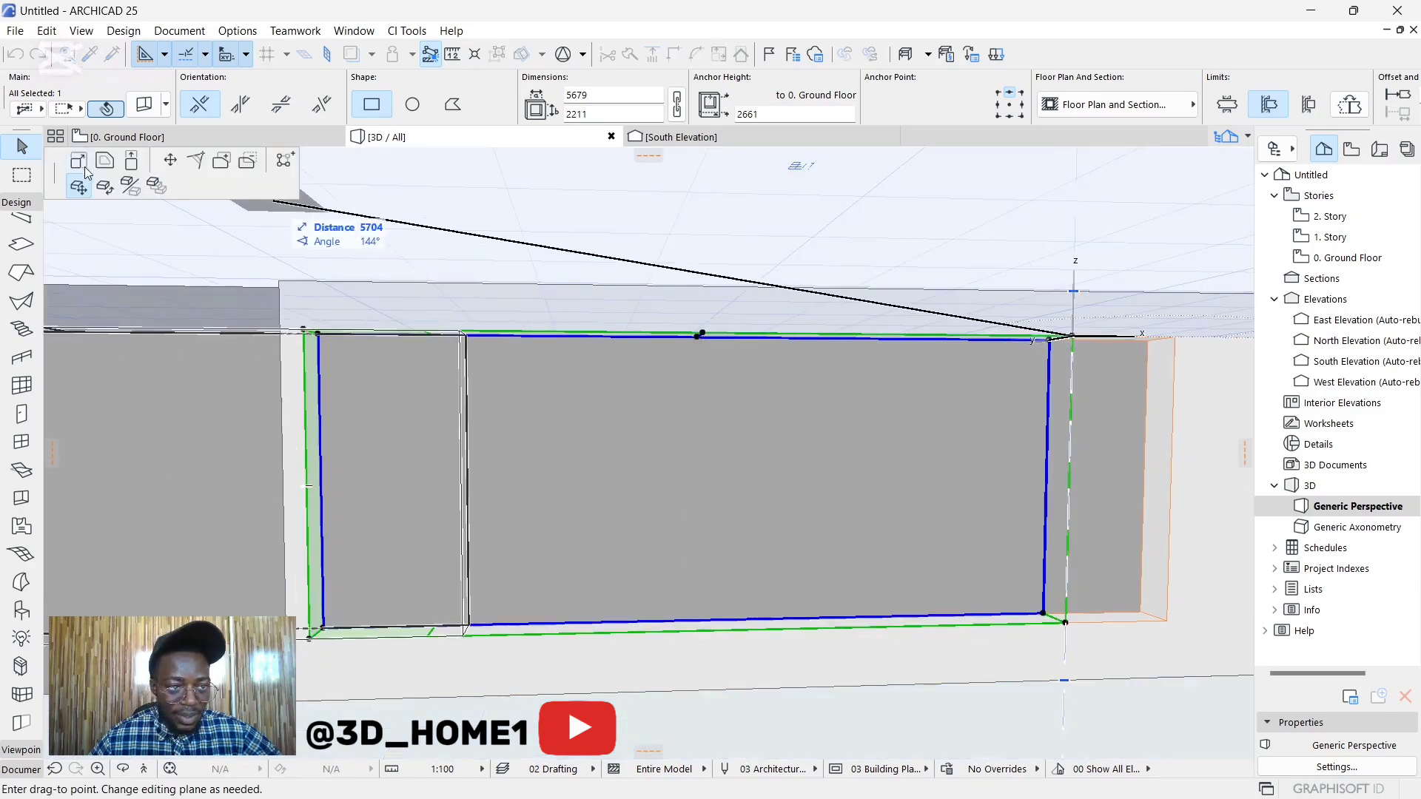
{"action": "key", "text": "Escape"}
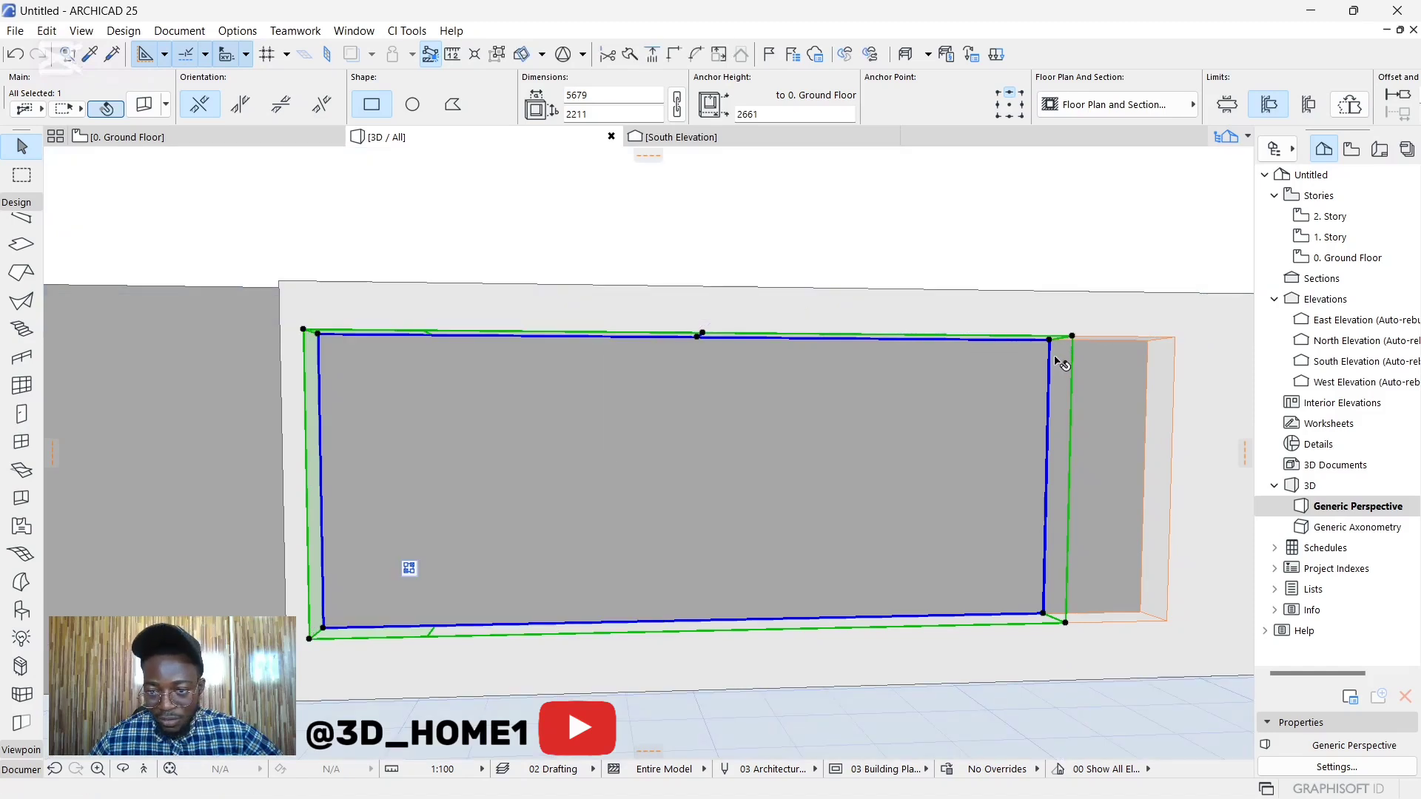
Step: Pull the copied recess's right edge inward to leave a narrow strip about 335 wide beside the large niche
{"action": "left_click", "coordinate": [1054, 386]}
{"action": "left_click", "coordinate": [758, 473]}
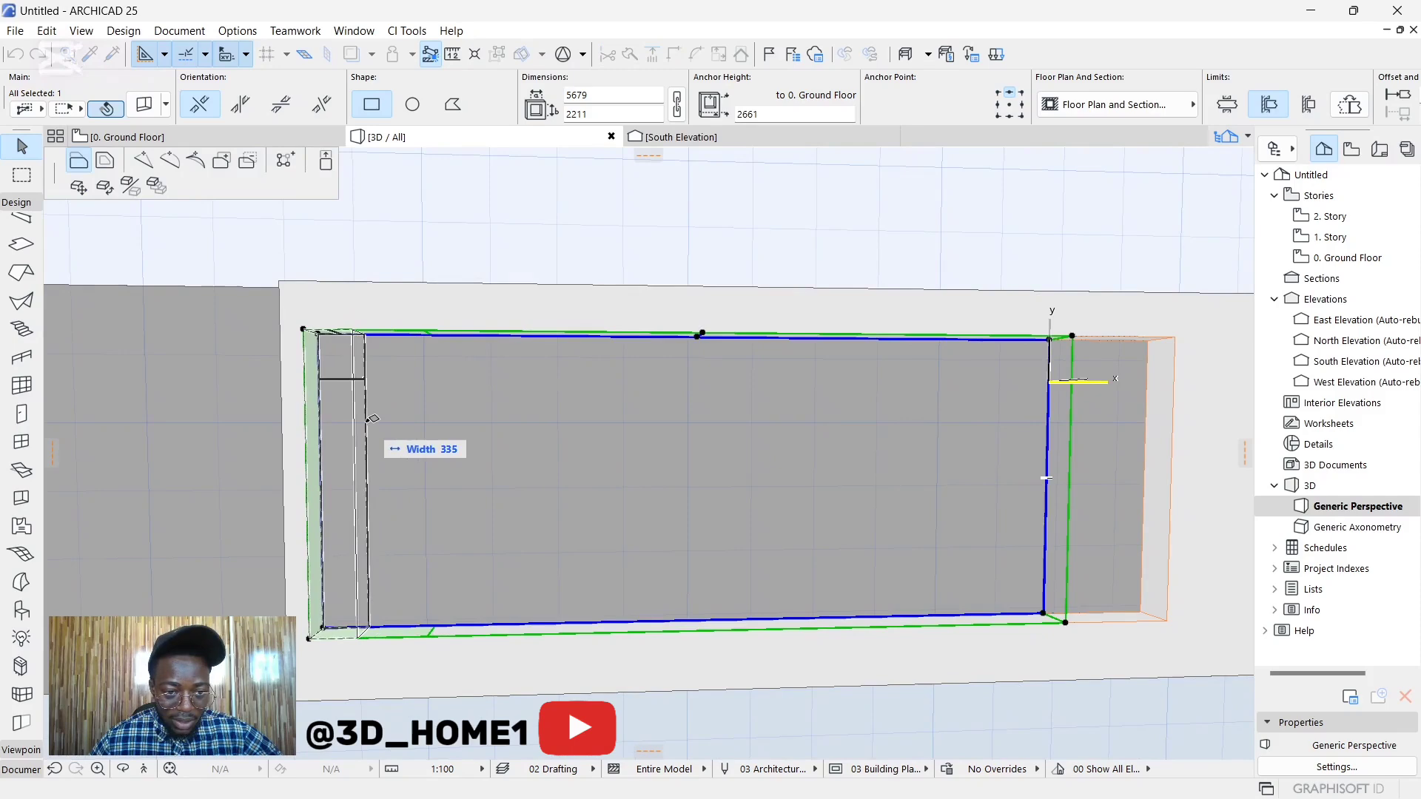
{"action": "left_click", "coordinate": [369, 428]}
Step: Widen the narrow recess to about 590 by moving its right edge toward the large niche
{"action": "scroll", "coordinate": [560, 447], "scroll_direction": "down", "scroll_amount": 2}
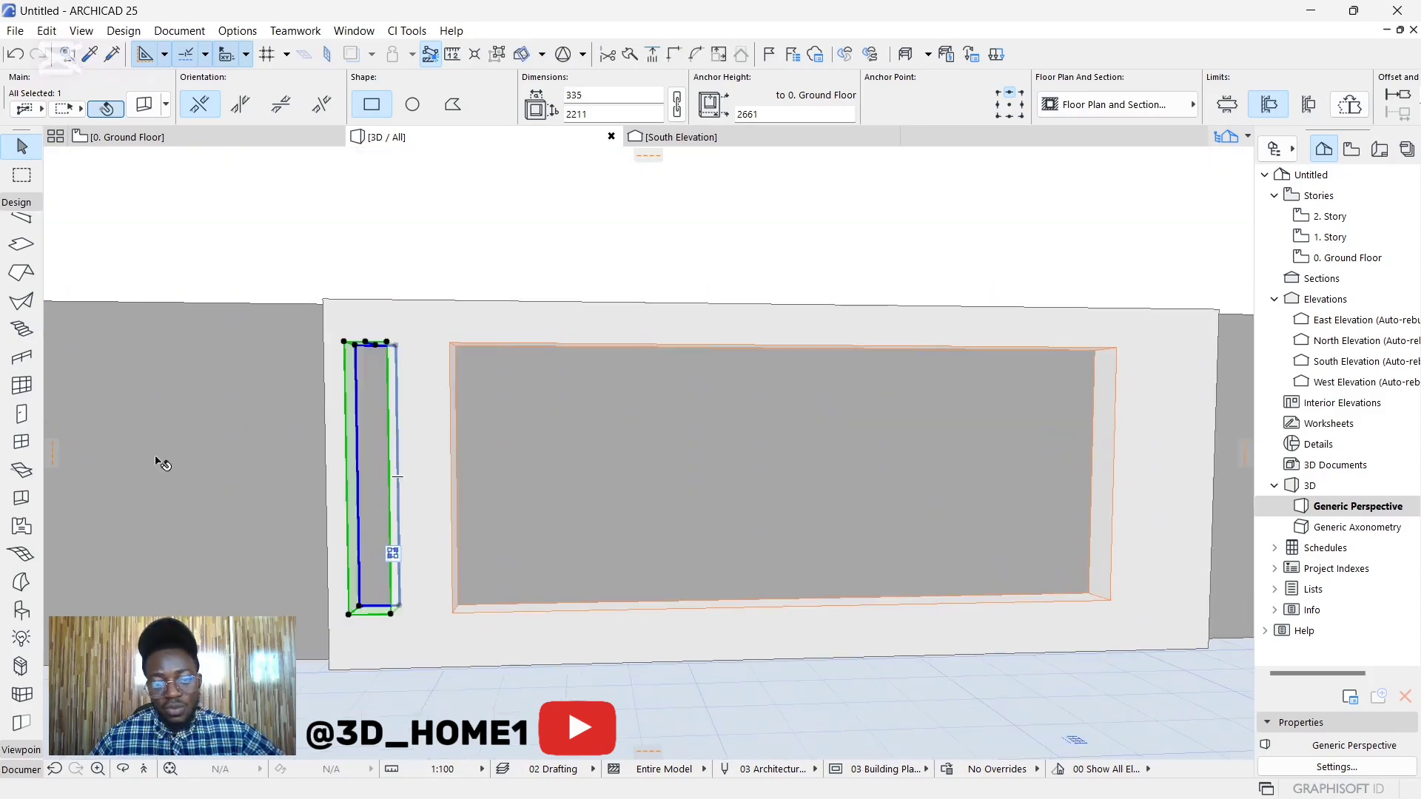
{"action": "scroll", "coordinate": [352, 409], "scroll_direction": "up", "scroll_amount": 2}
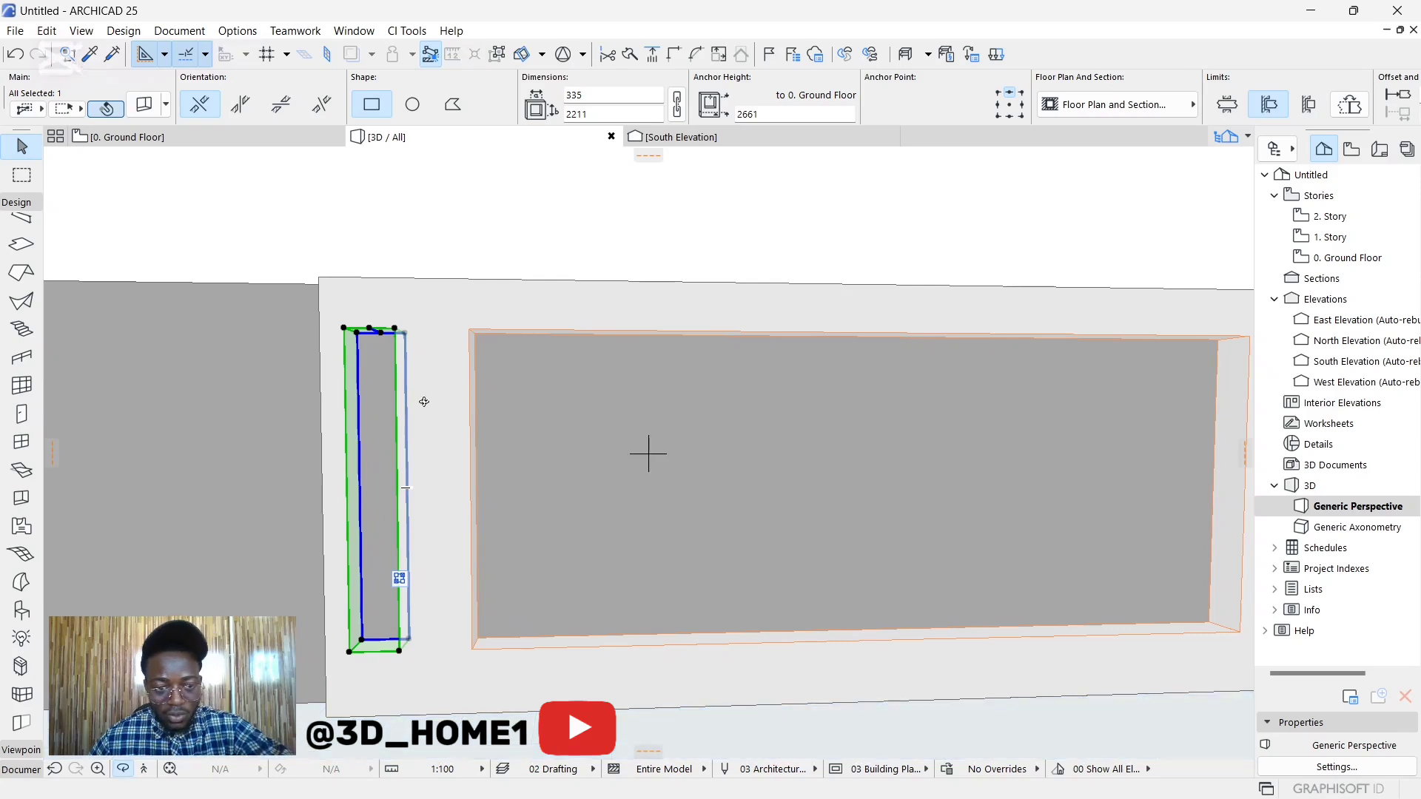
{"action": "middle_click_drag", "start_coordinate": [647, 454], "coordinate": [365, 382], "text": "shift"}
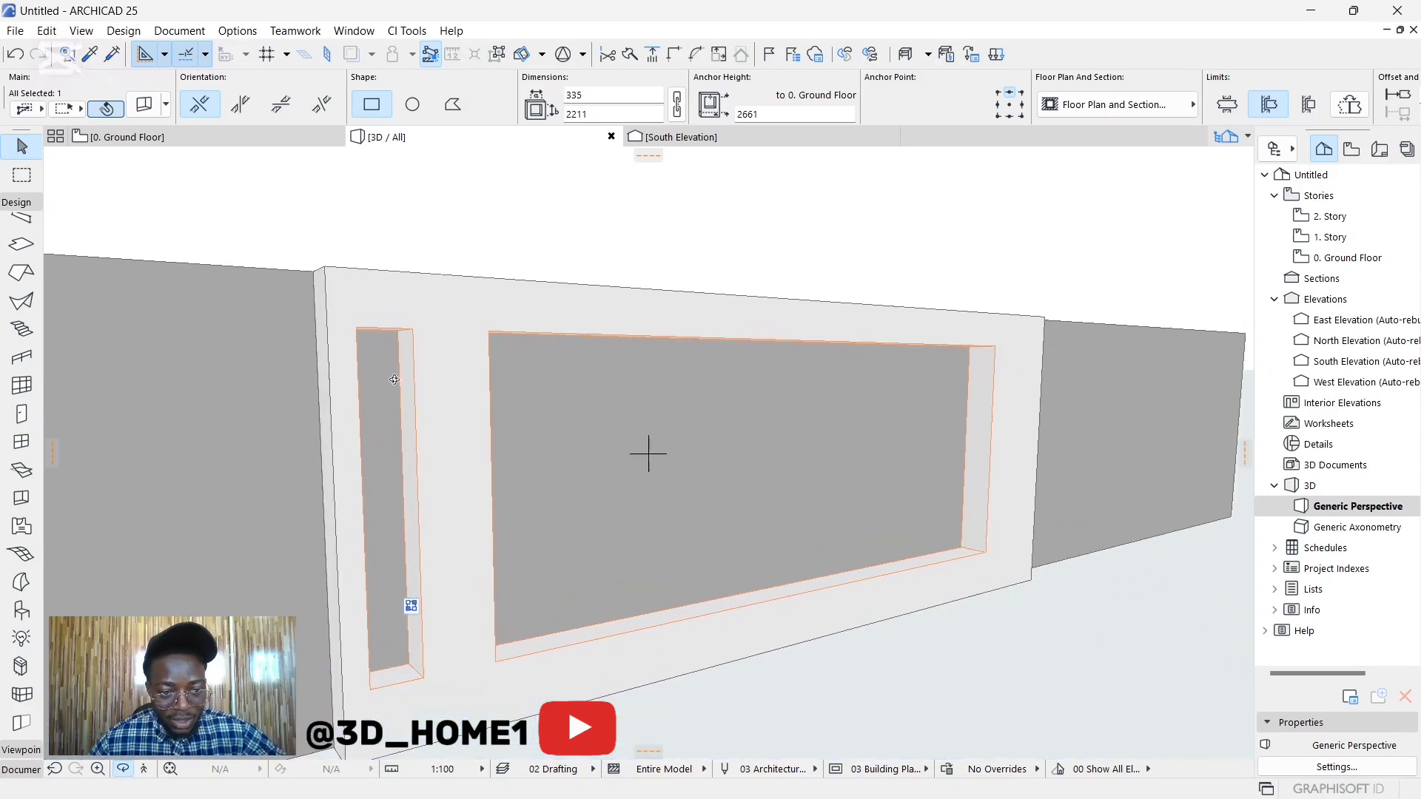
{"action": "left_click", "coordinate": [399, 389]}
{"action": "left_click", "coordinate": [413, 392]}
{"action": "left_click", "coordinate": [482, 473]}
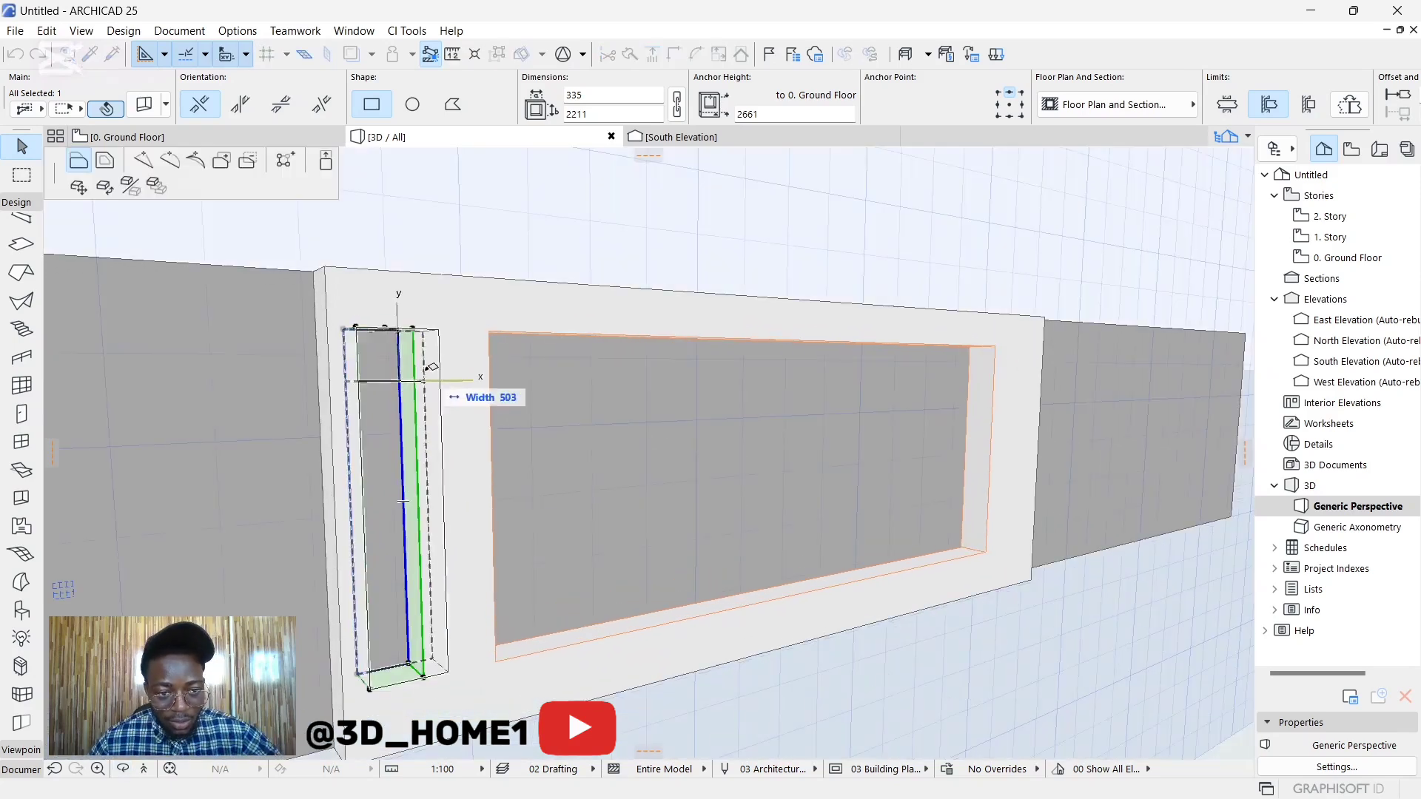
{"action": "key", "text": "Return"}
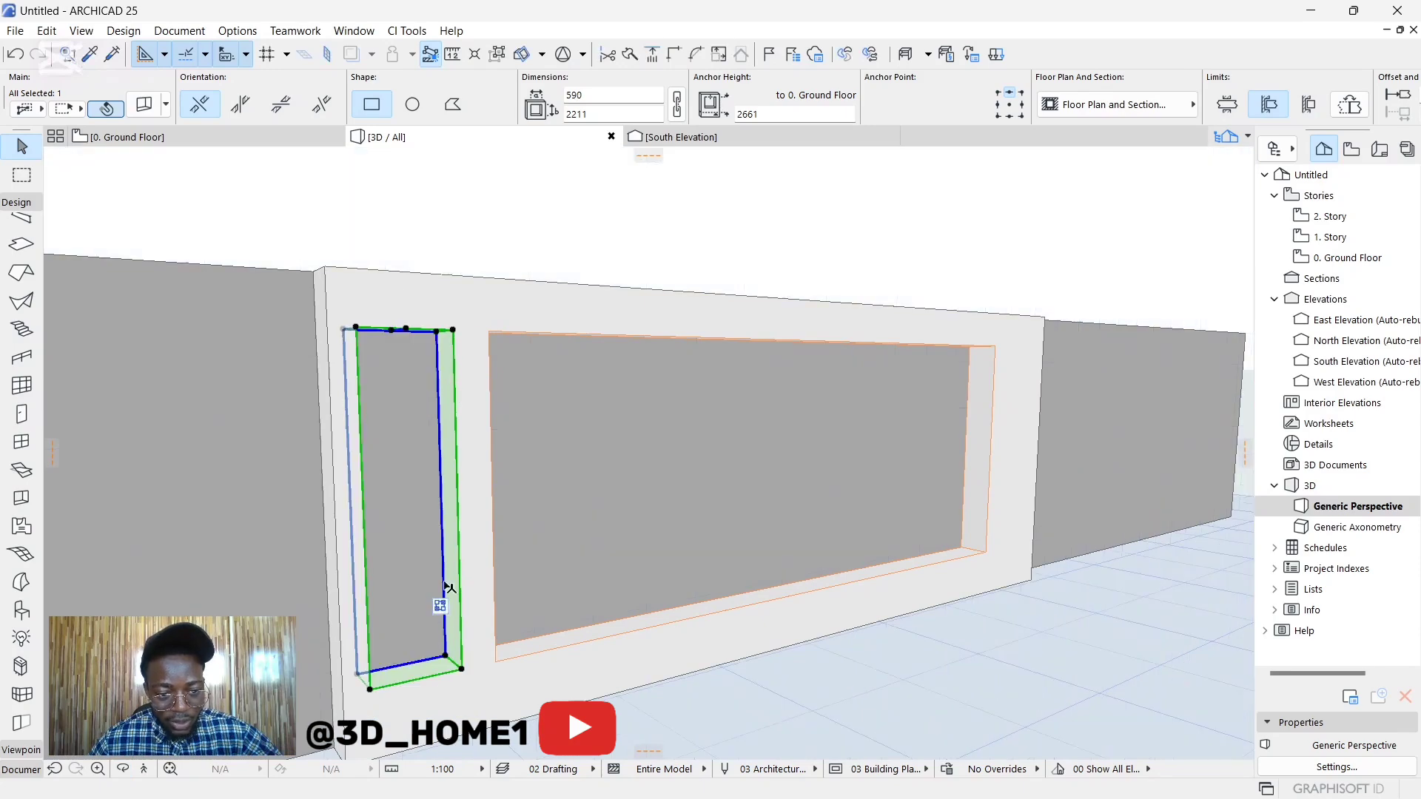
Step: Raise the narrow recess's bottom edge to shorten it to about 680 high
{"action": "left_click", "coordinate": [433, 662]}
{"action": "left_click", "coordinate": [492, 546]}
{"action": "left_click", "coordinate": [418, 447]}
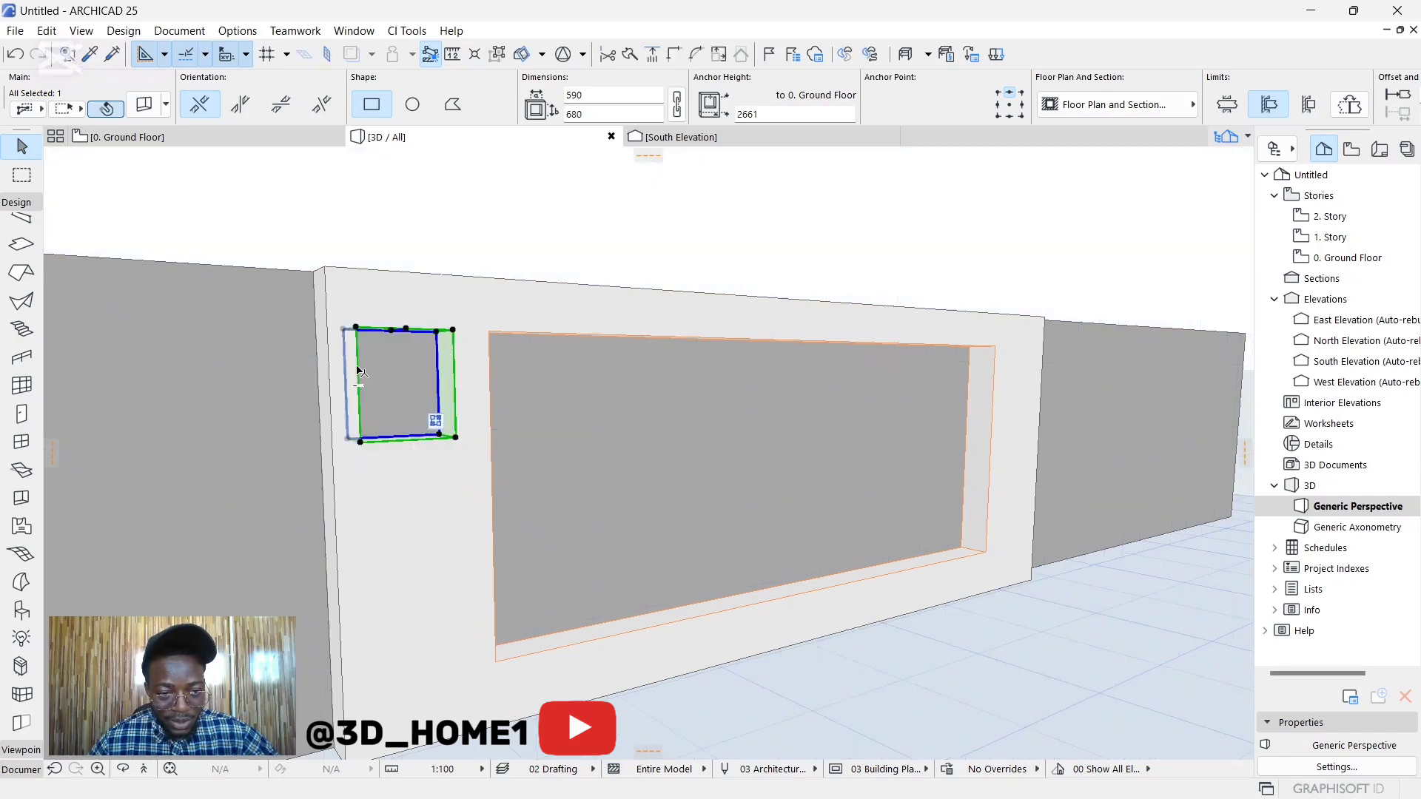
Step: Narrow the small recess to about 531 wide by moving its outer vertical edge inward, away from the wall's end
{"action": "key", "text": "Escape"}
{"action": "middle_click_drag", "start_coordinate": [647, 454], "coordinate": [275, 347], "text": "shift"}
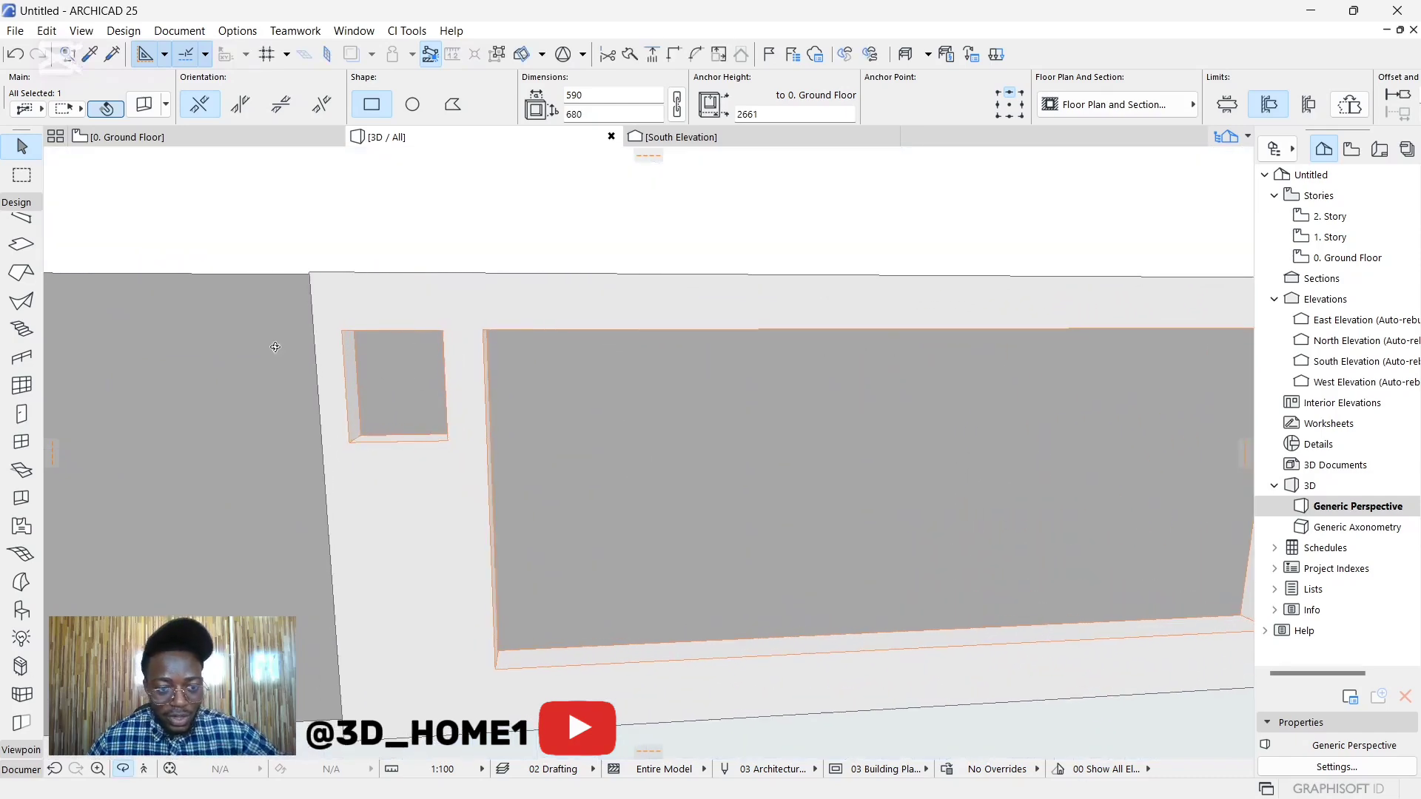
{"action": "left_click", "coordinate": [370, 384]}
{"action": "left_click", "coordinate": [369, 391]}
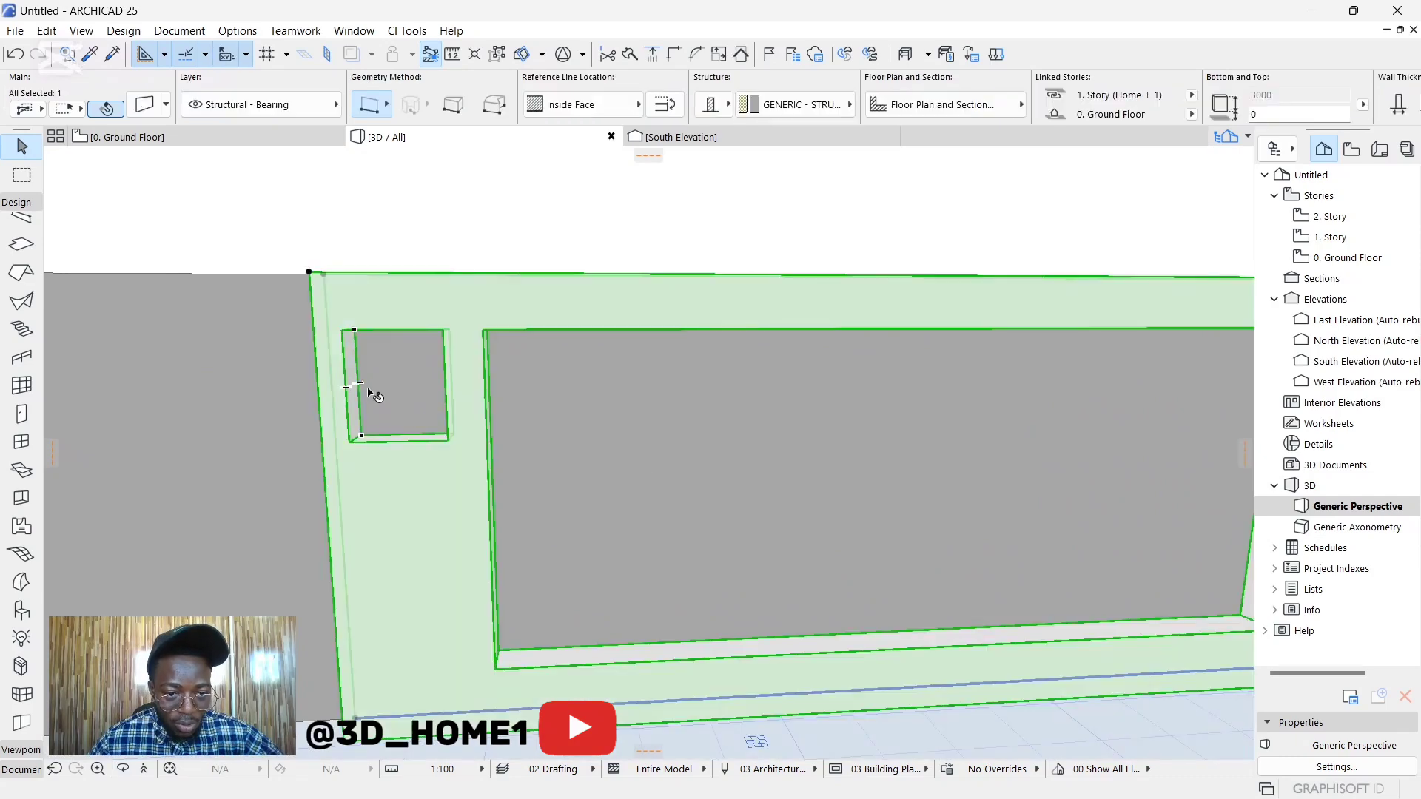
{"action": "key", "text": "Escape"}
{"action": "left_click", "coordinate": [359, 366]}
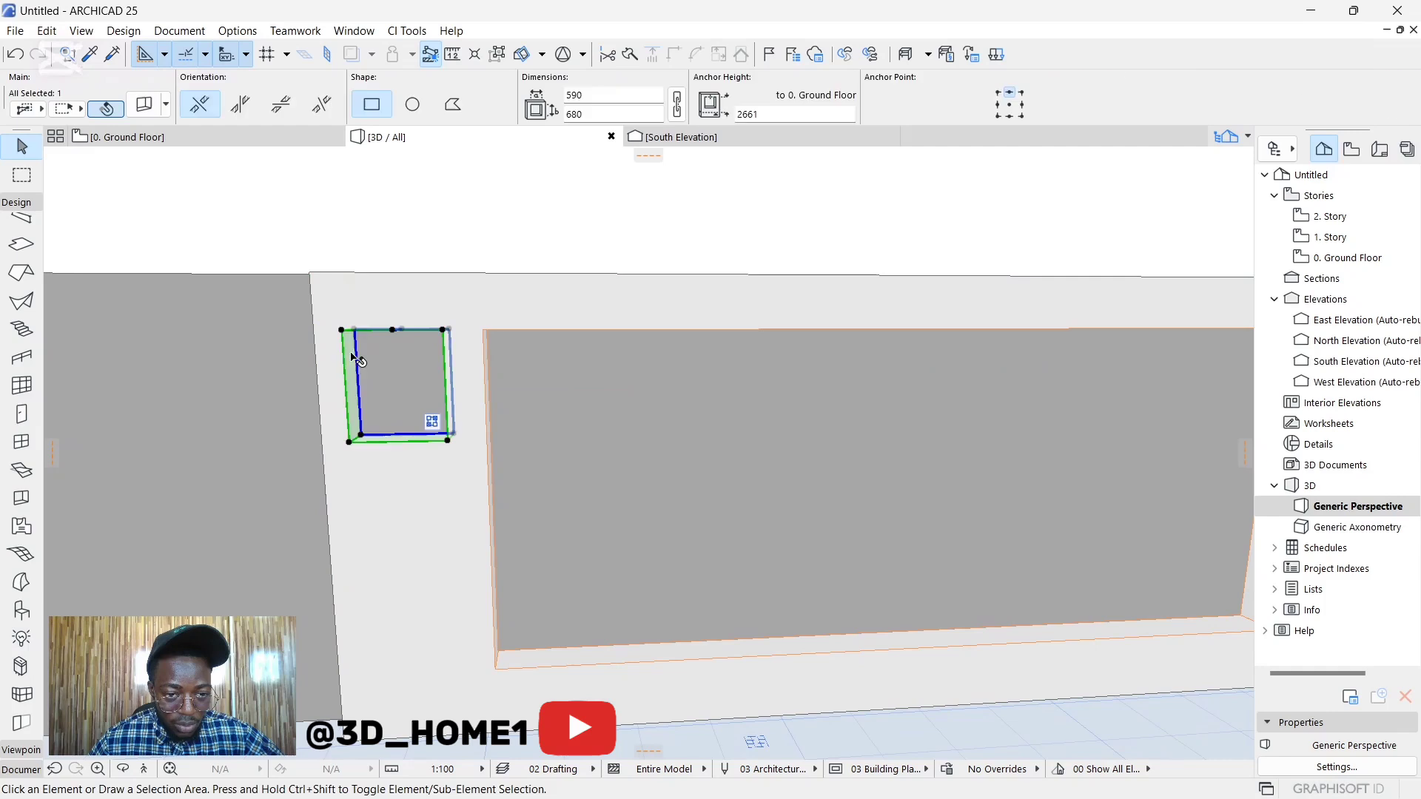
{"action": "left_click", "coordinate": [360, 366]}
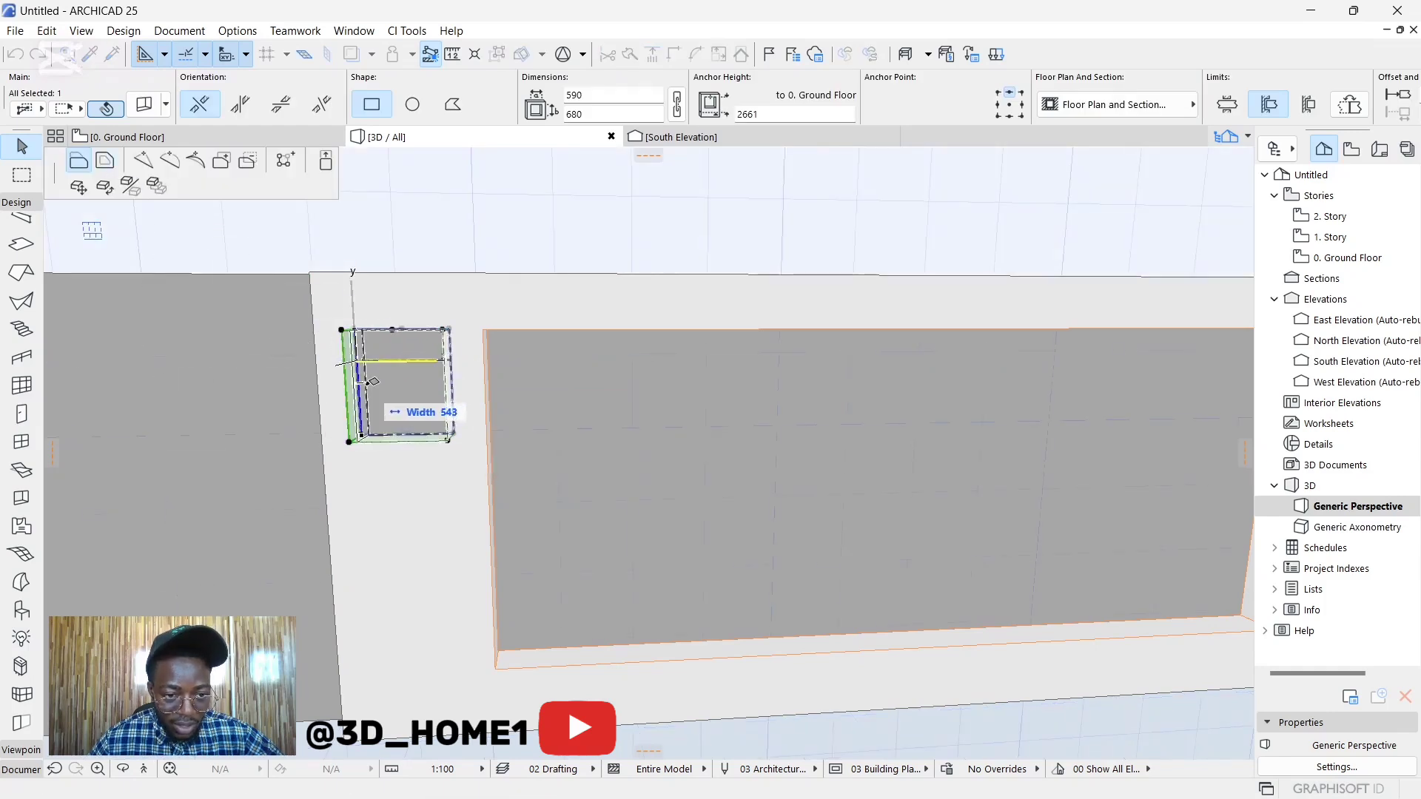
{"action": "left_click", "coordinate": [371, 390]}
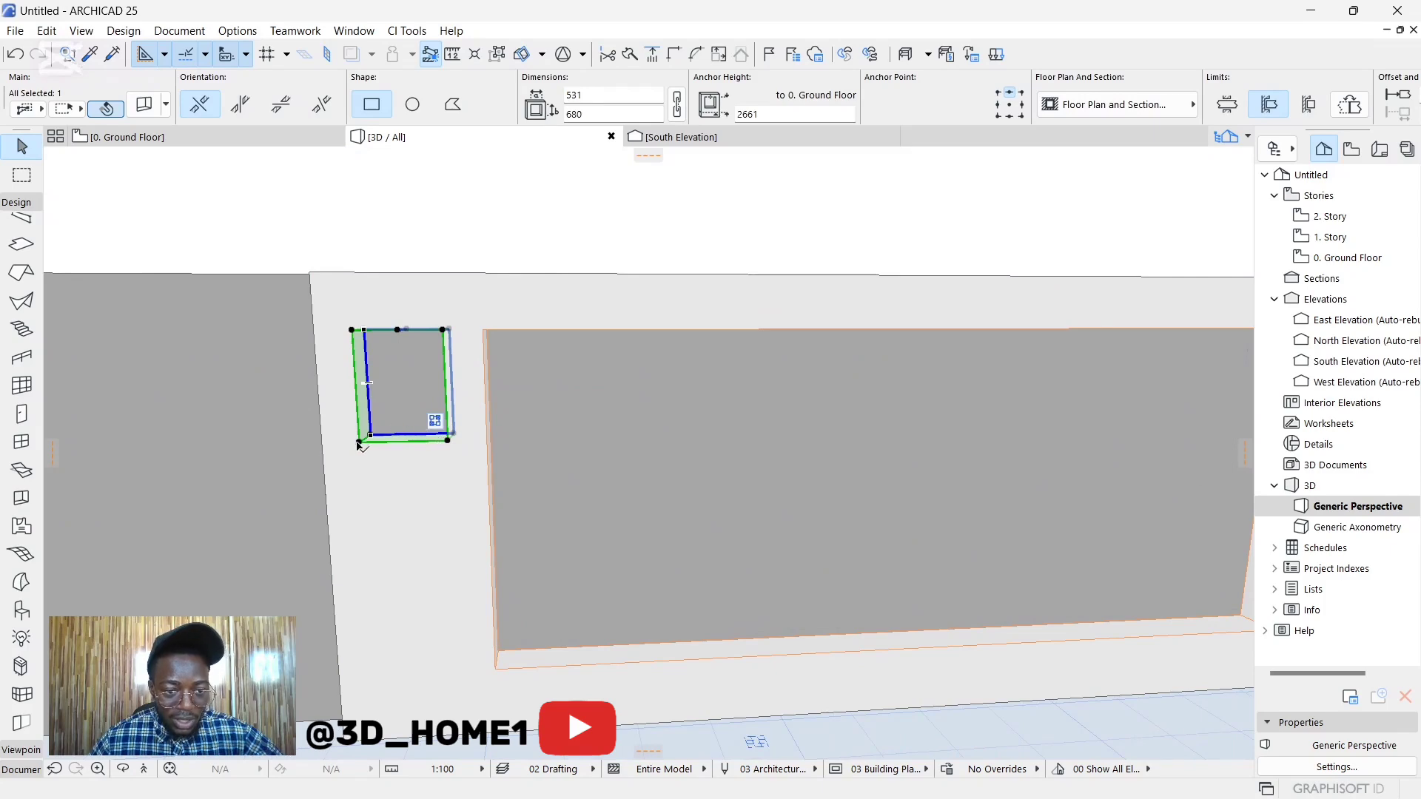
Step: Drag a copy of the small recess straight down below the original, to an anchor height of about 1669
{"action": "left_click", "coordinate": [359, 445]}
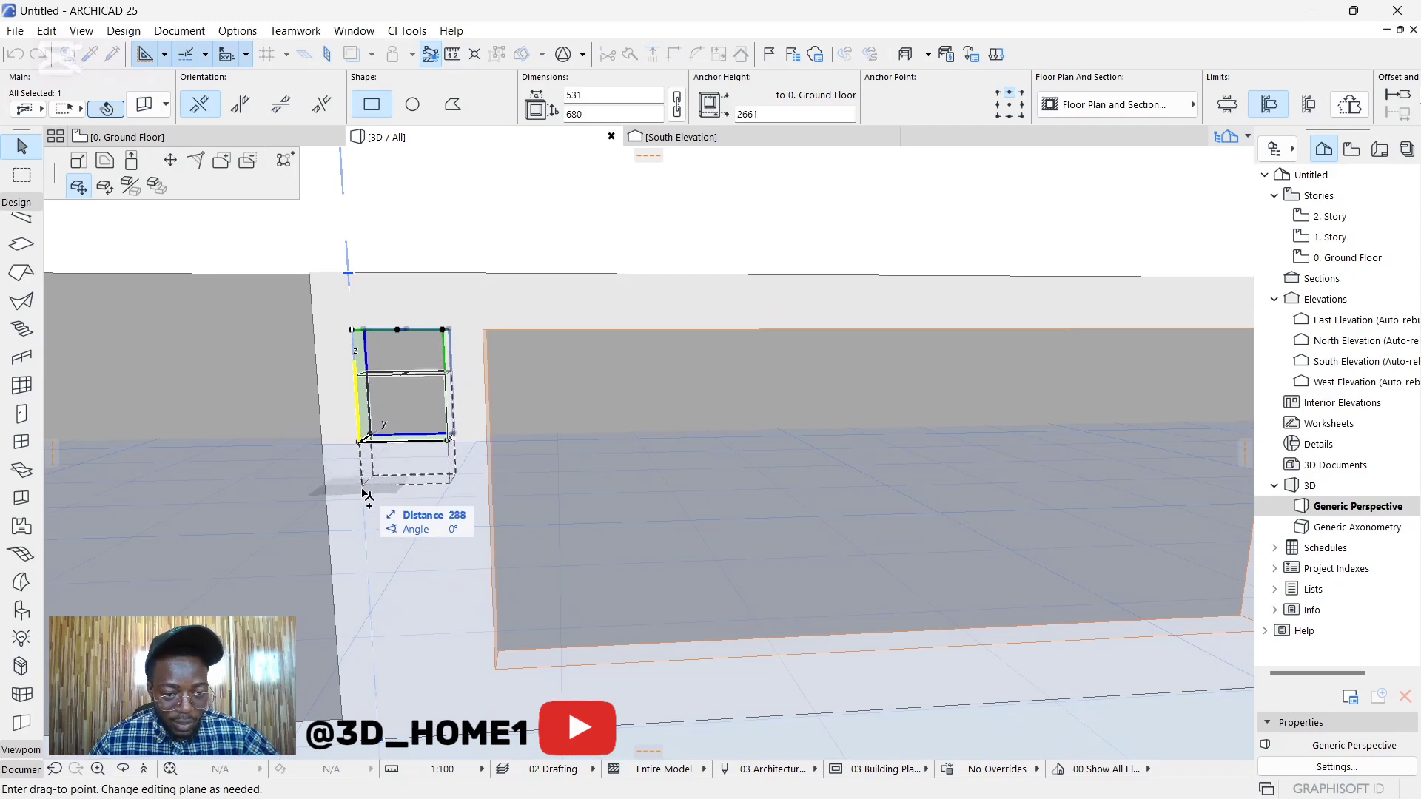
{"action": "left_click", "coordinate": [371, 596]}
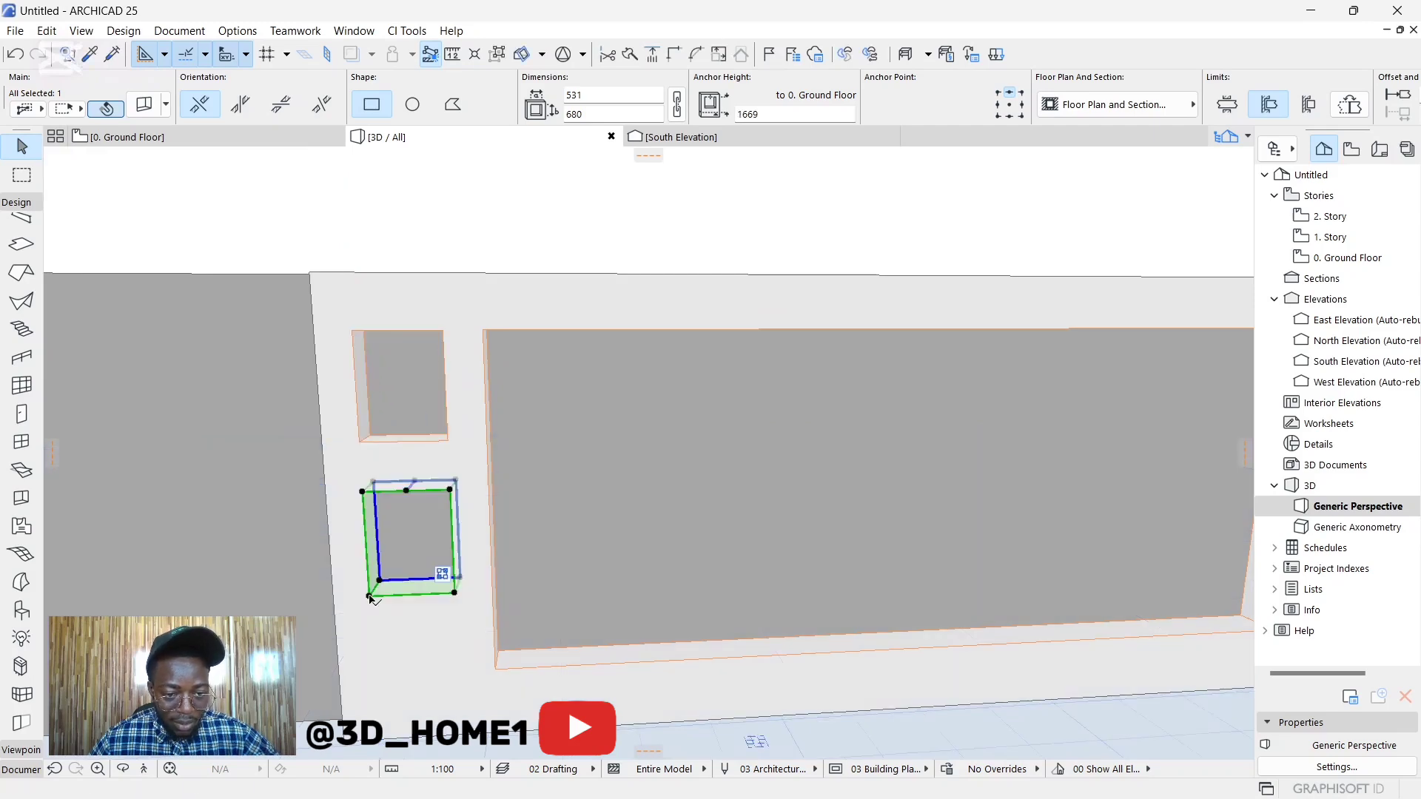
{"action": "key", "text": "Escape"}
Step: Select both small recesses and drag a copy of them about 6705 along the wall to the other side of the large niche
{"action": "middle_click_drag", "start_coordinate": [483, 570], "coordinate": [459, 513], "text": "shift"}
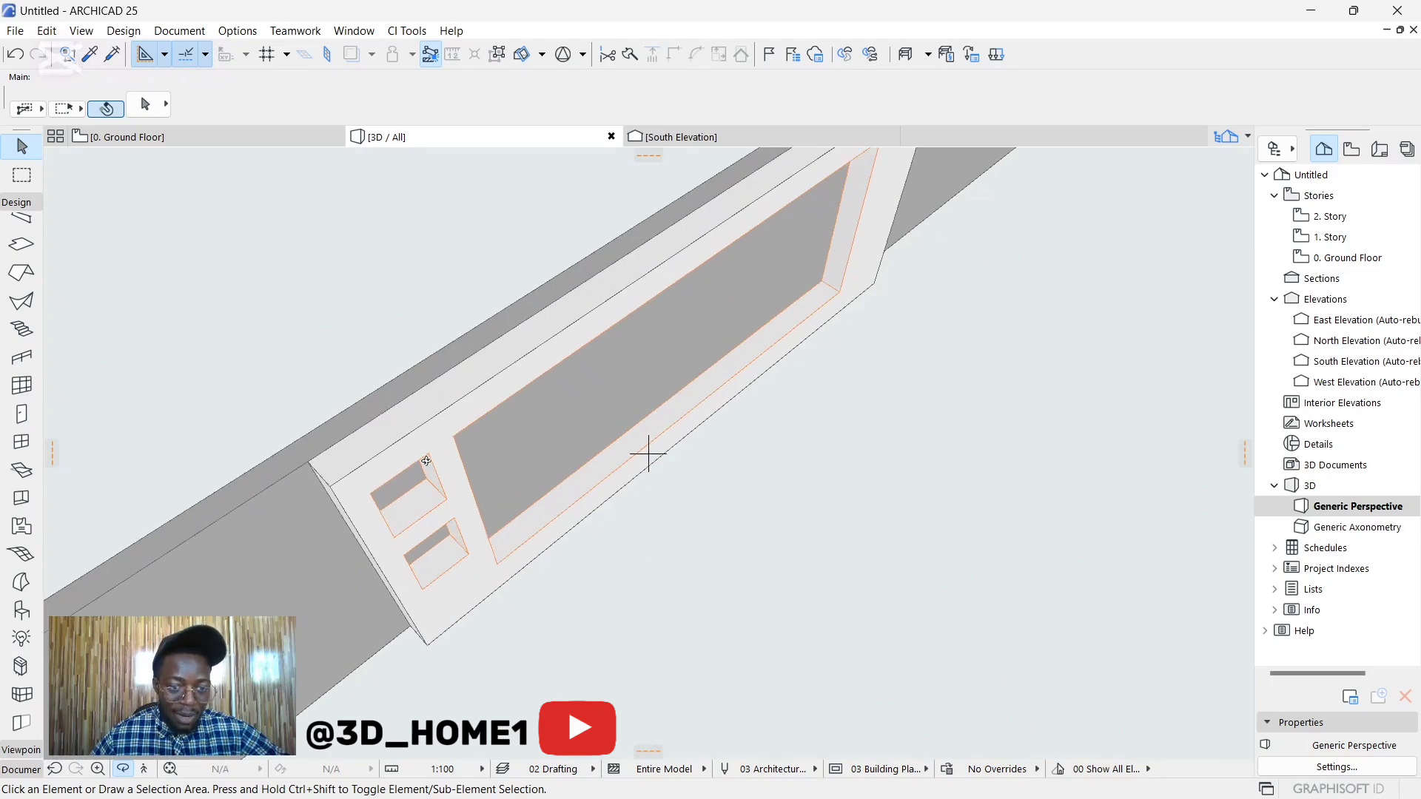
{"action": "middle_click_drag", "start_coordinate": [425, 471], "coordinate": [398, 436], "text": "shift"}
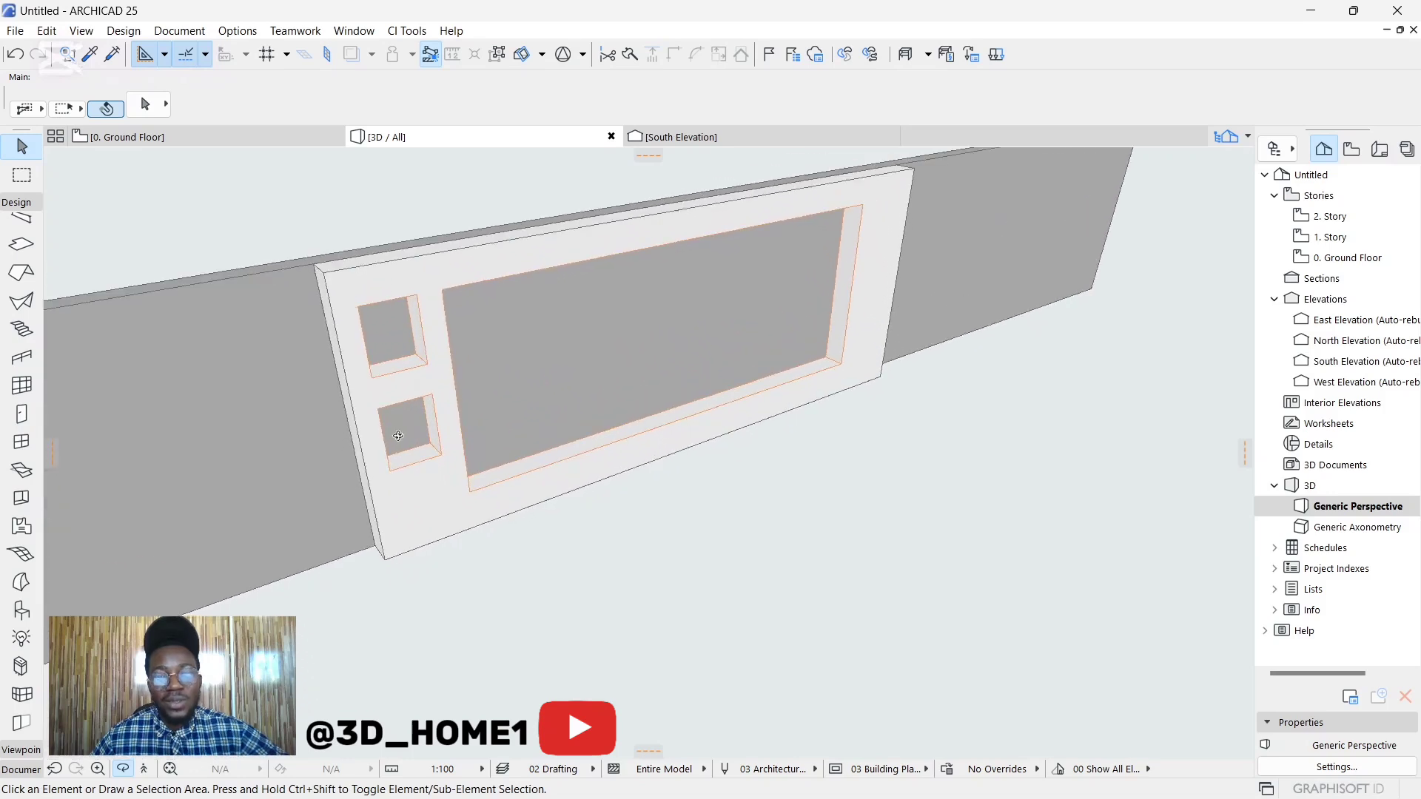
{"action": "middle_click_drag", "start_coordinate": [478, 580], "coordinate": [415, 481], "text": "shift"}
{"action": "scroll", "coordinate": [354, 439], "scroll_direction": "up", "scroll_amount": 4}
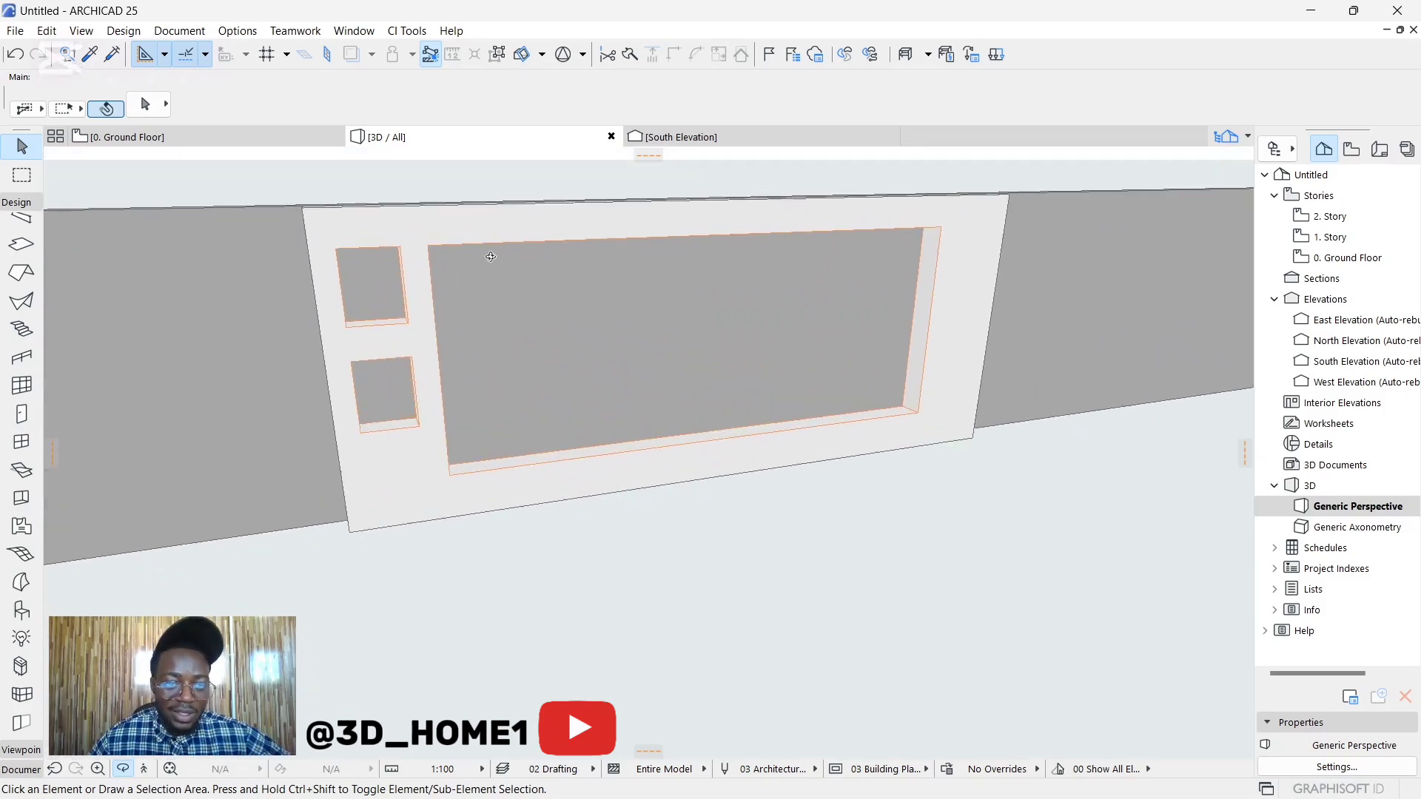
{"action": "middle_click_drag", "start_coordinate": [331, 526], "coordinate": [358, 429], "text": "shift"}
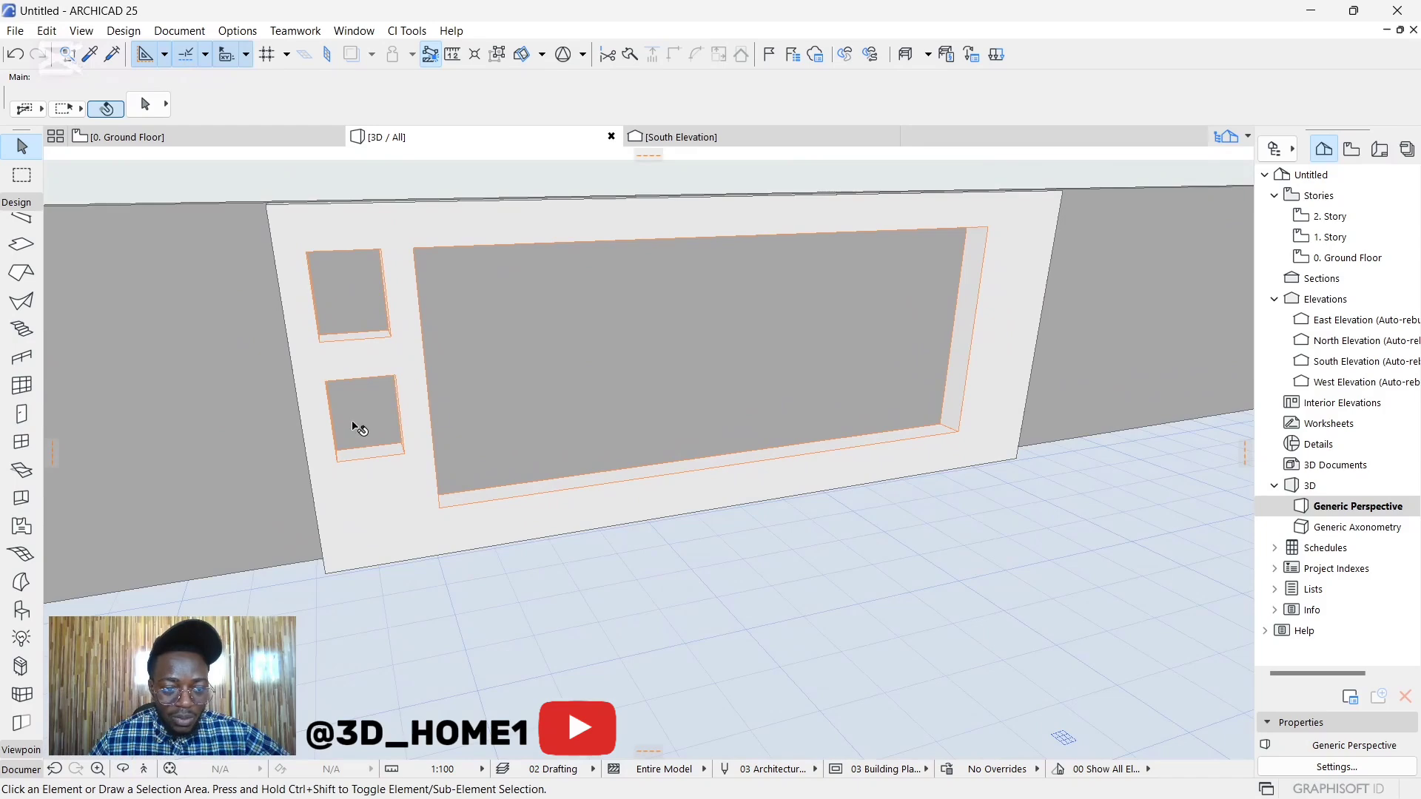
{"action": "left_click", "coordinate": [350, 455]}
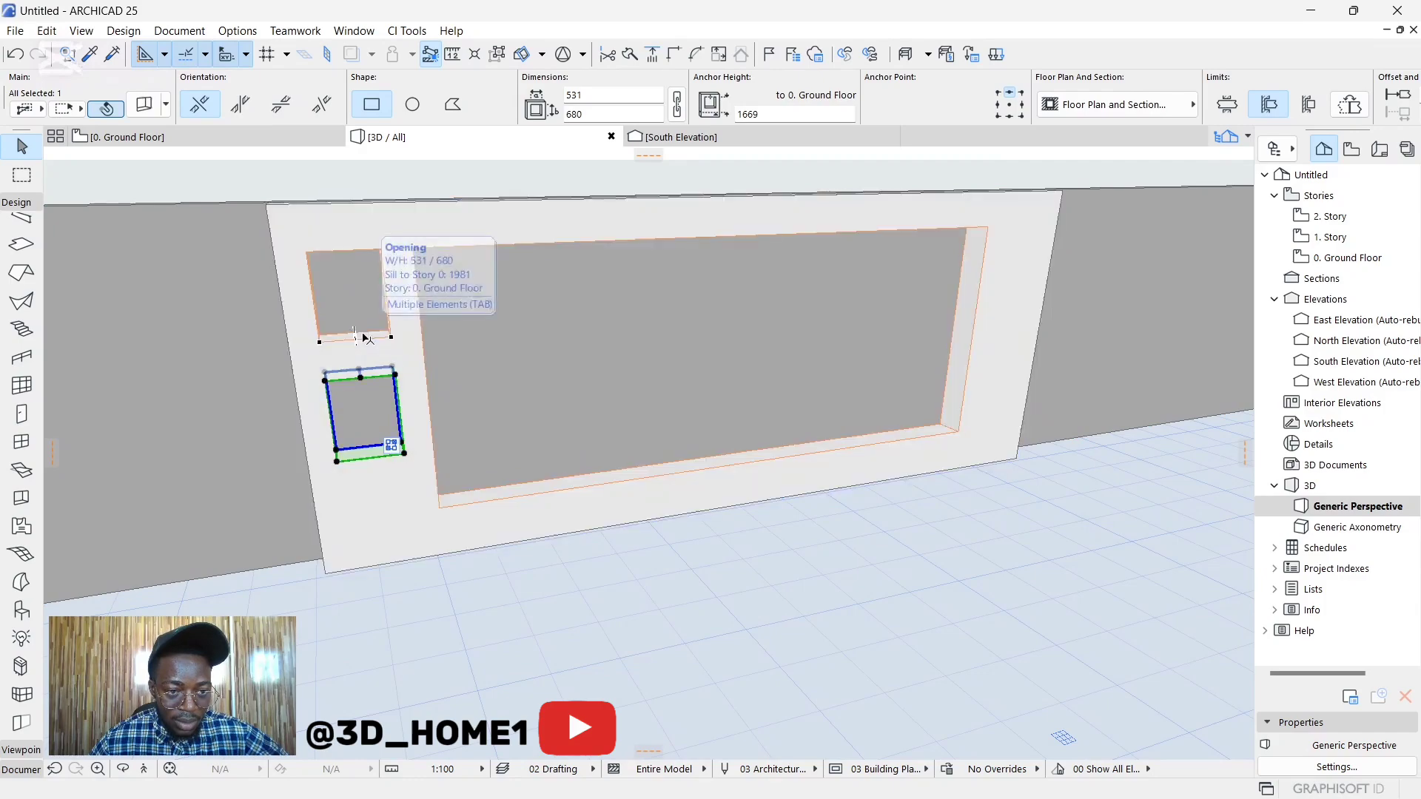
{"action": "left_click", "coordinate": [356, 336], "text": "shift"}
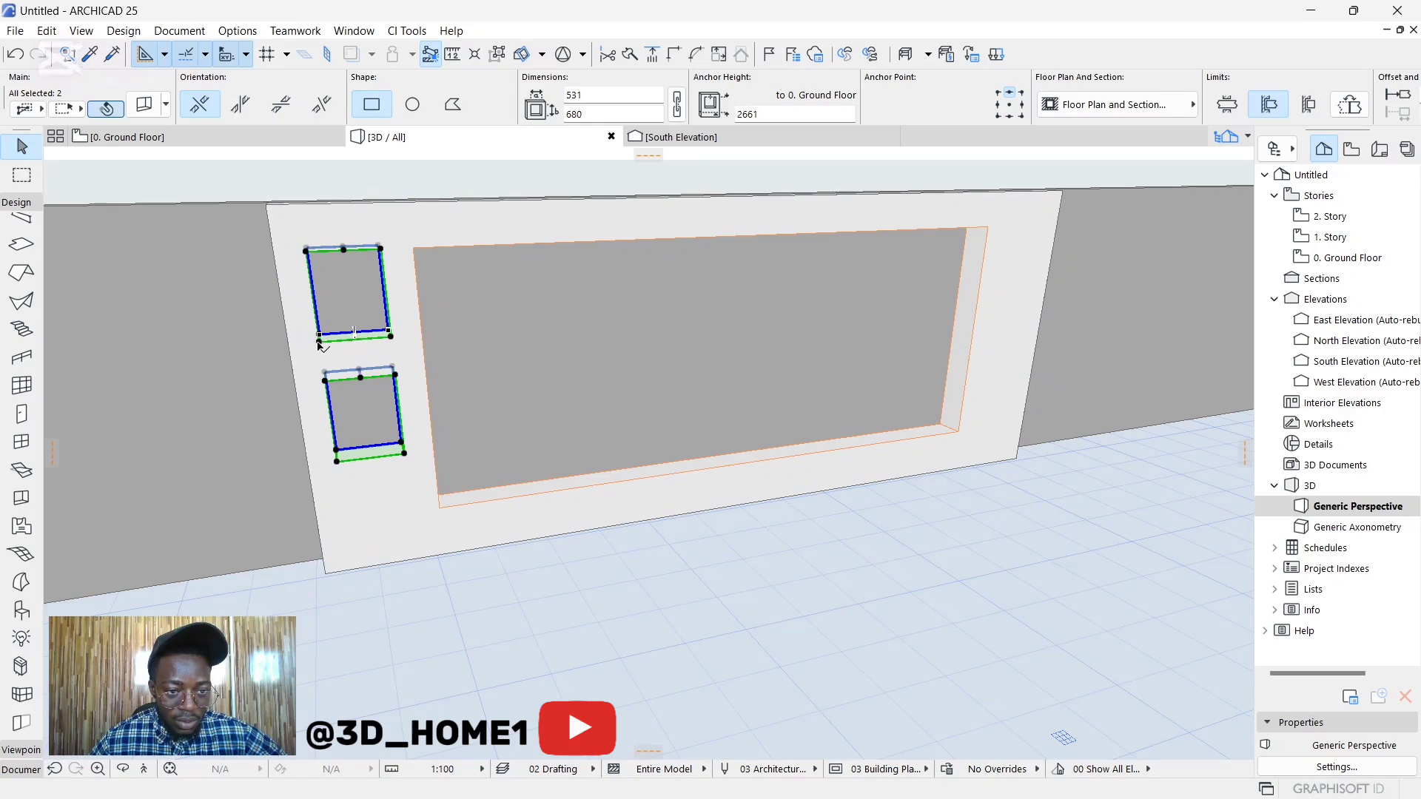
{"action": "left_click", "coordinate": [320, 342]}
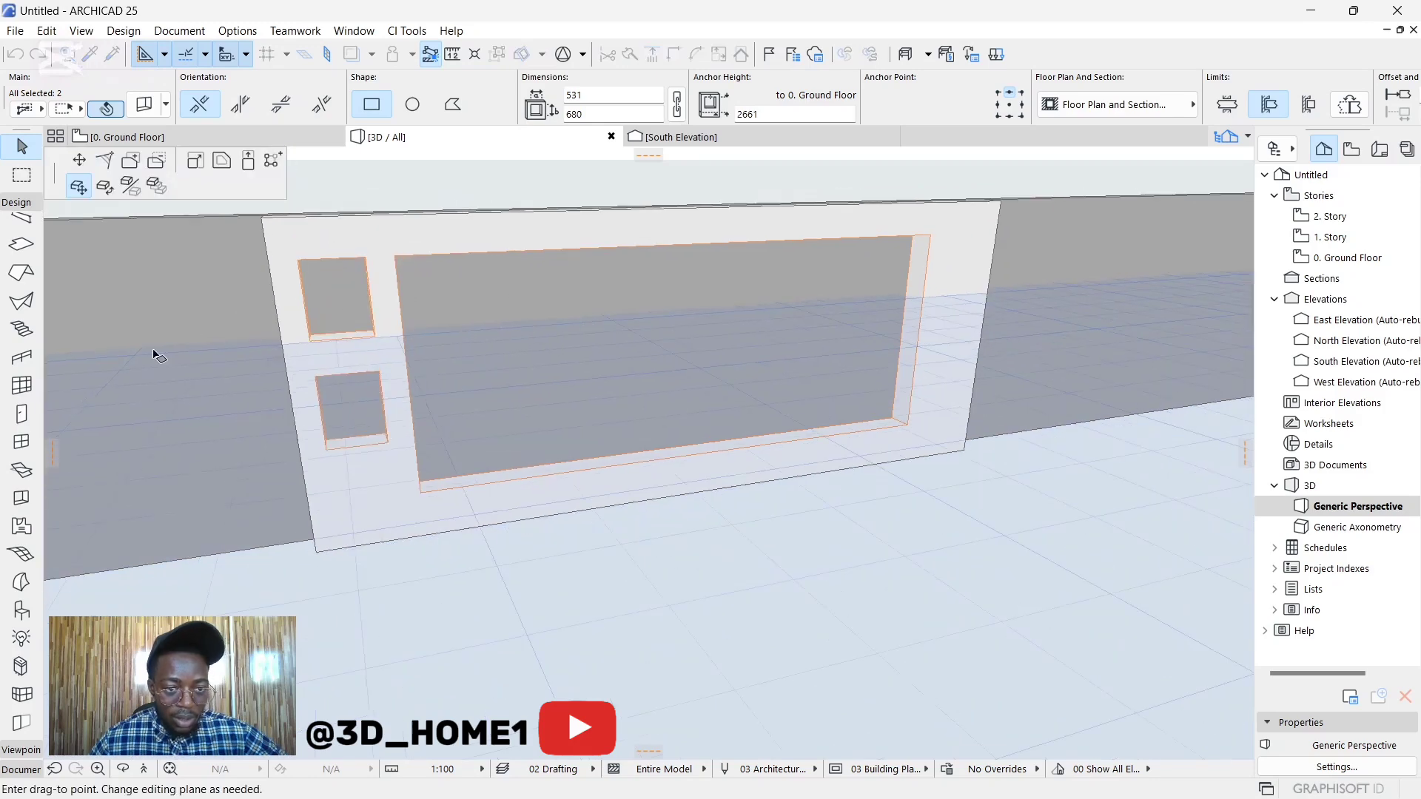
{"action": "scroll", "coordinate": [228, 378], "scroll_direction": "down", "scroll_amount": 5}
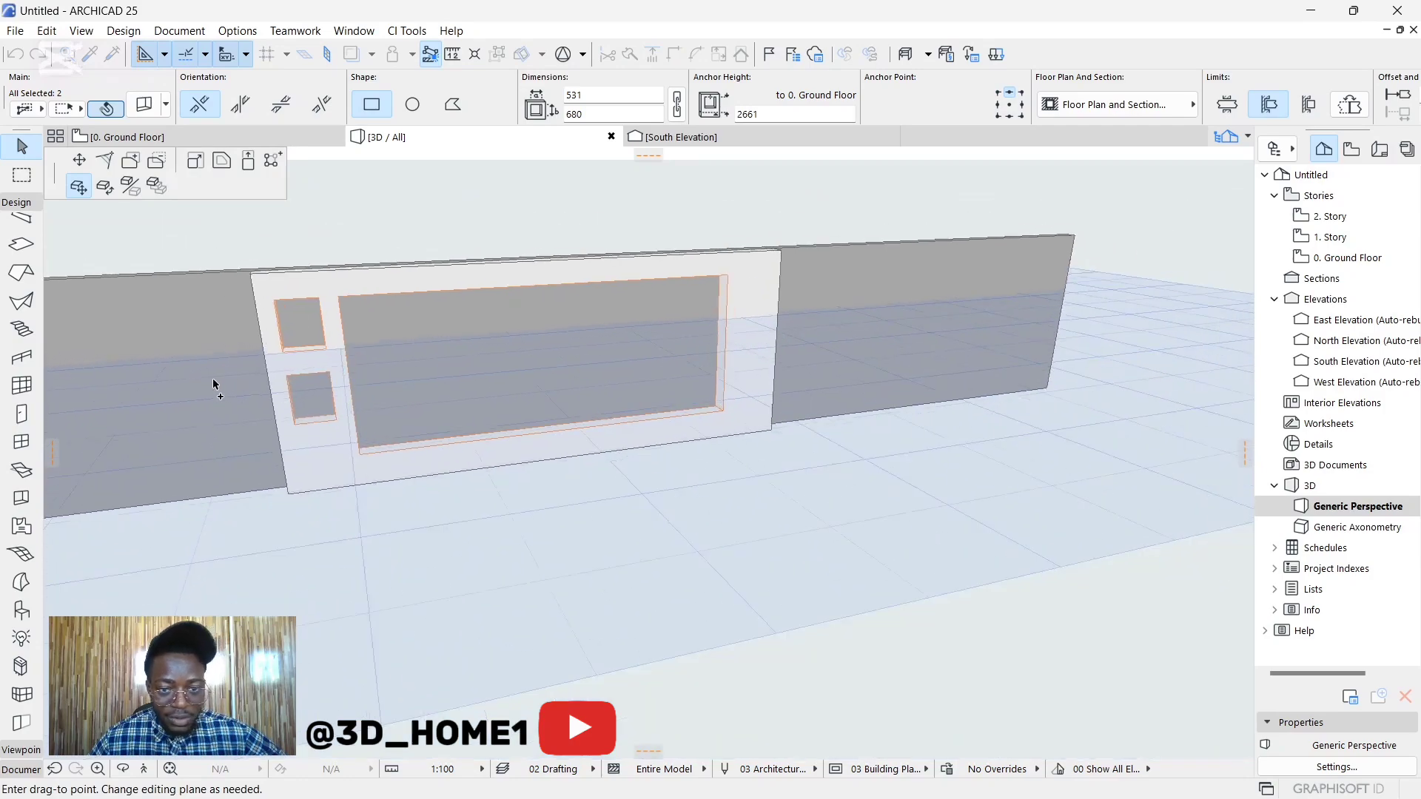
{"action": "scroll", "coordinate": [744, 318], "scroll_direction": "up", "scroll_amount": 1}
{"action": "scroll", "coordinate": [747, 320], "scroll_direction": "up", "scroll_amount": 4}
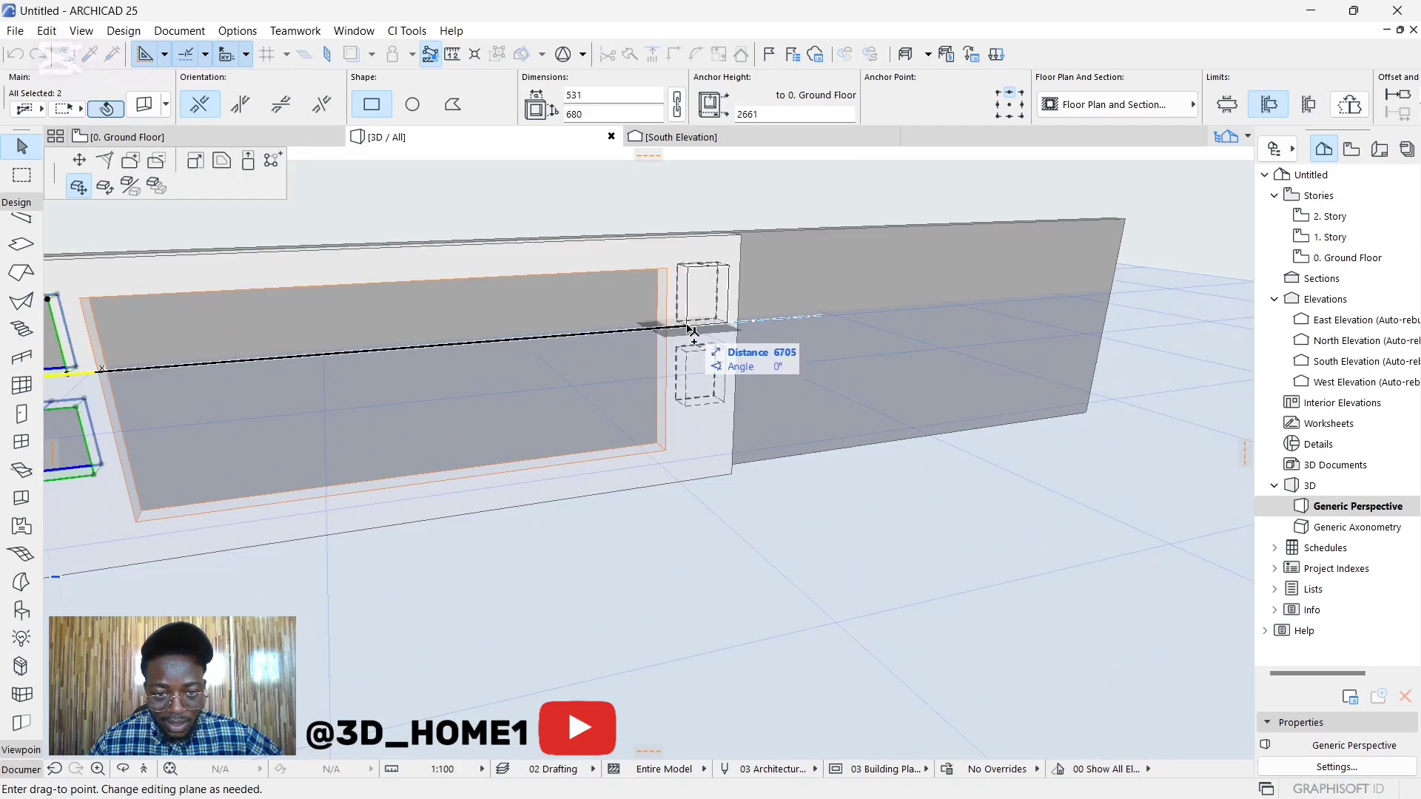
{"action": "left_click", "coordinate": [689, 328]}
{"action": "key", "text": "Escape"}
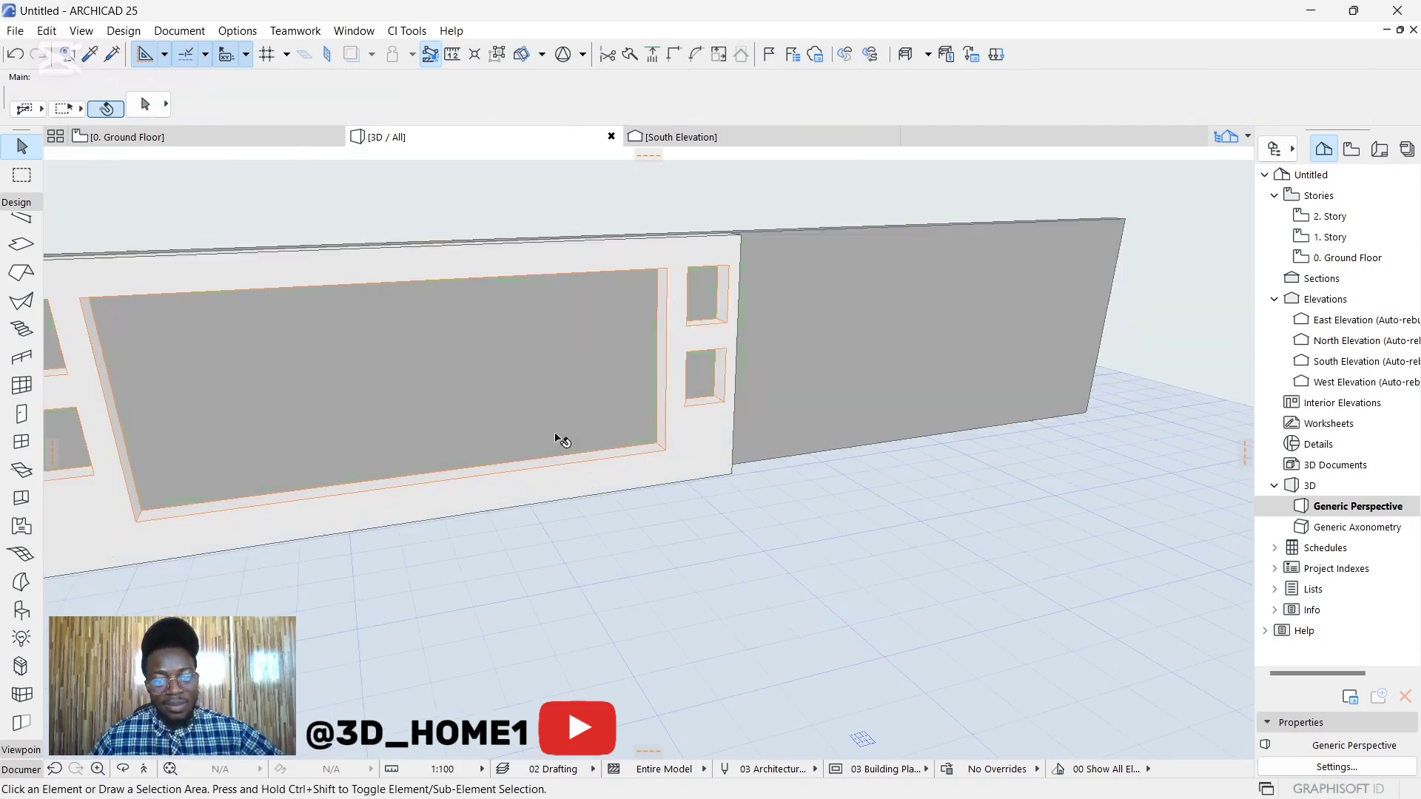
Step: Insert two new nodes on the large niche's right vertical edge, one below mid-height and one slightly above it
{"action": "middle_click_drag", "start_coordinate": [641, 504], "coordinate": [578, 484], "text": "shift"}
{"action": "scroll", "coordinate": [578, 484], "scroll_direction": "up", "scroll_amount": 4}
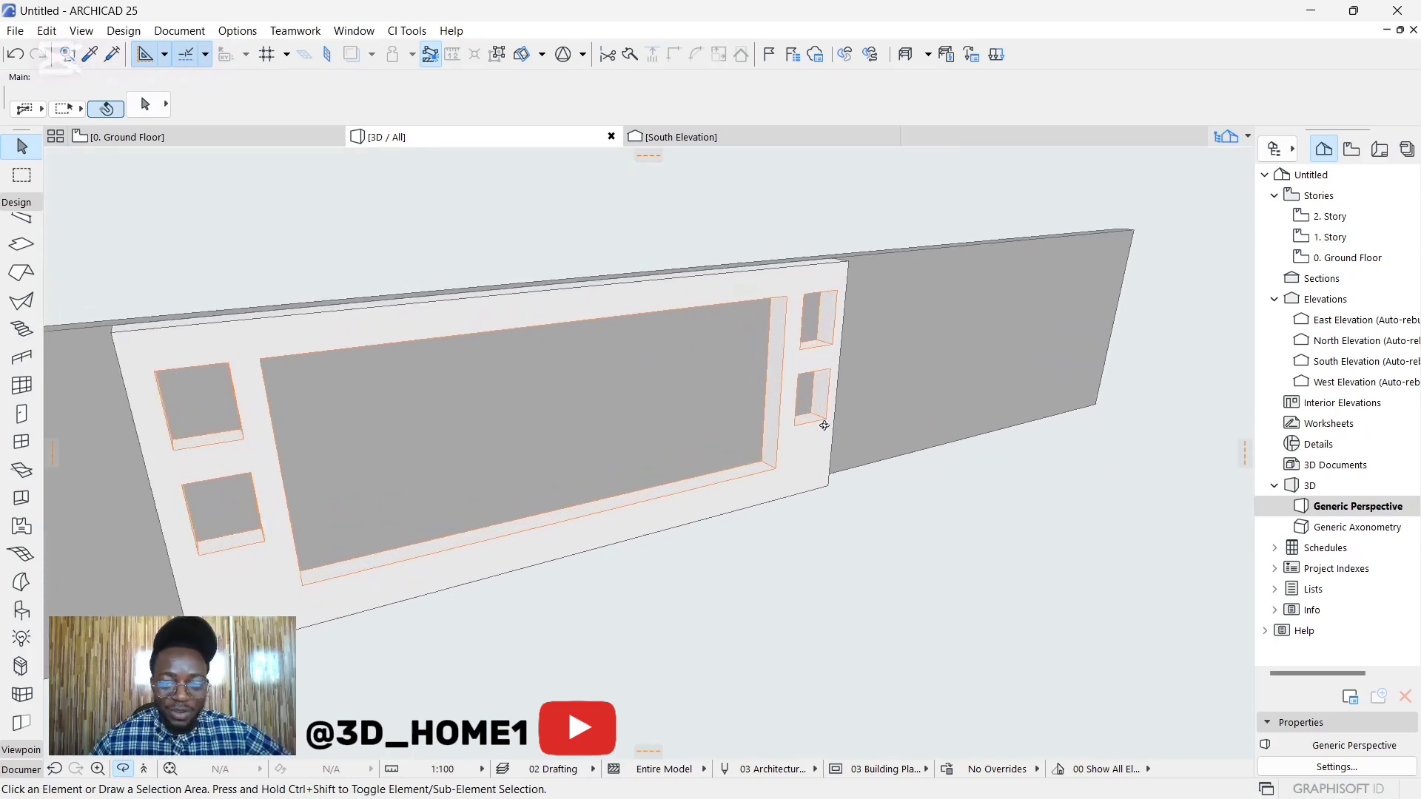
{"action": "scroll", "coordinate": [765, 368], "scroll_direction": "up", "scroll_amount": 2}
{"action": "scroll", "coordinate": [760, 433], "scroll_direction": "up", "scroll_amount": 2}
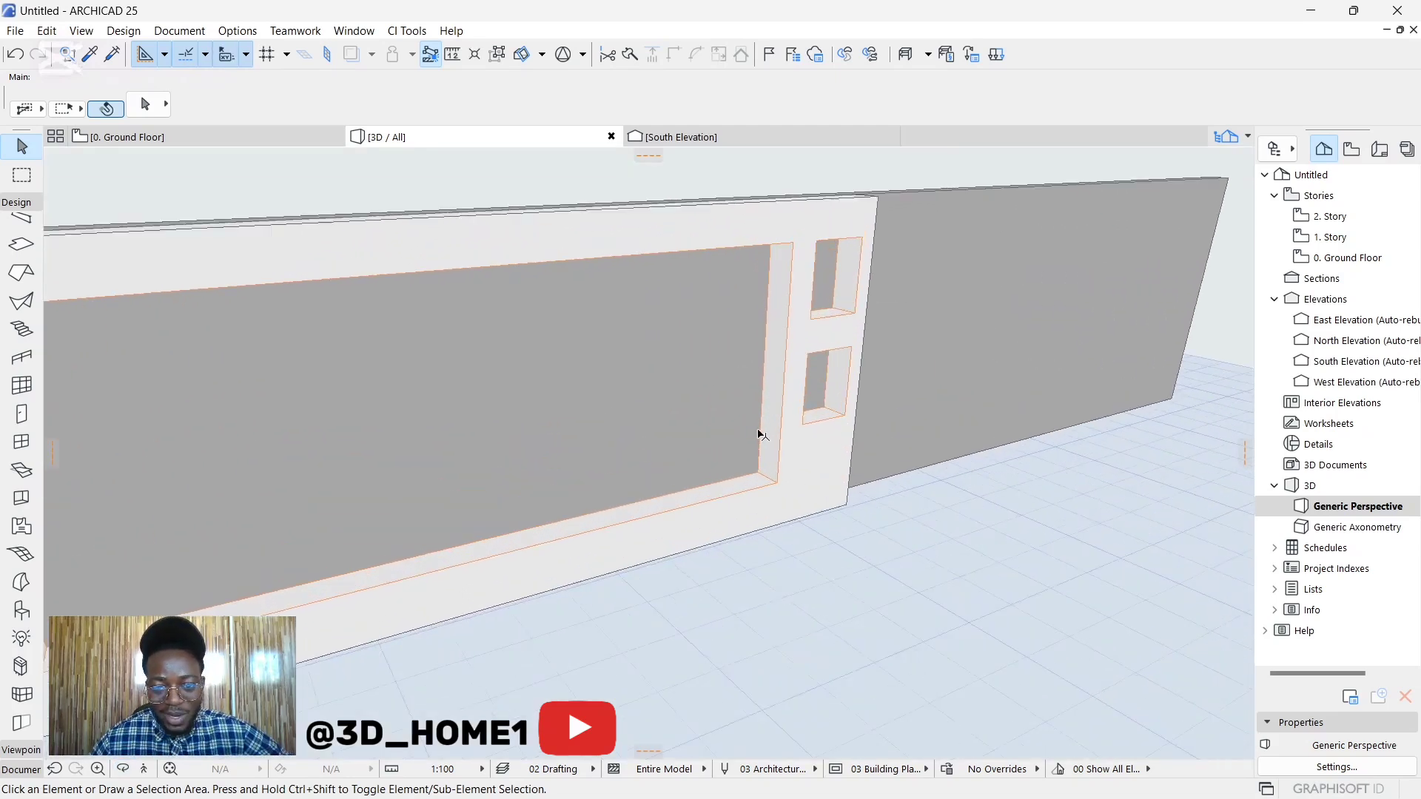
{"action": "left_click", "coordinate": [761, 419]}
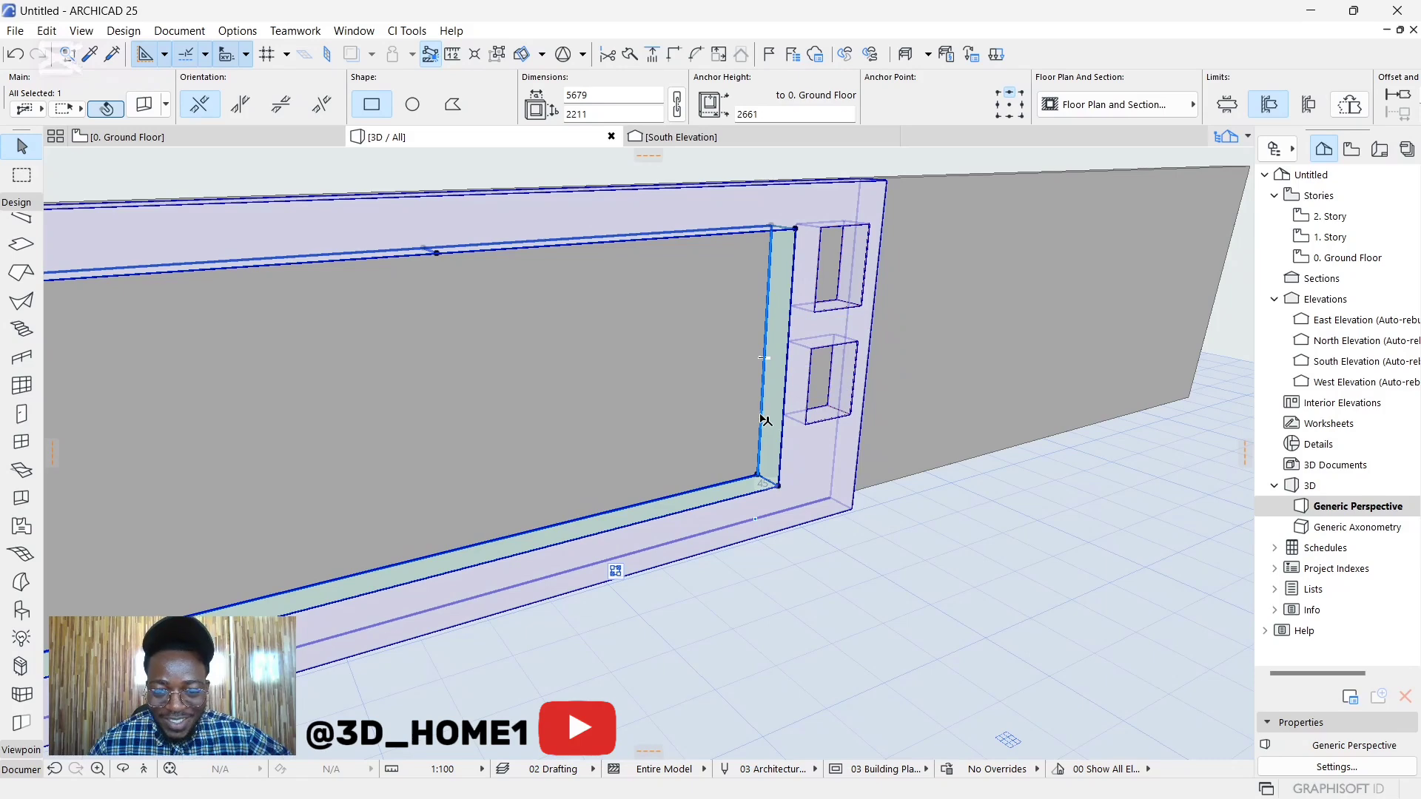
{"action": "left_click", "coordinate": [761, 411]}
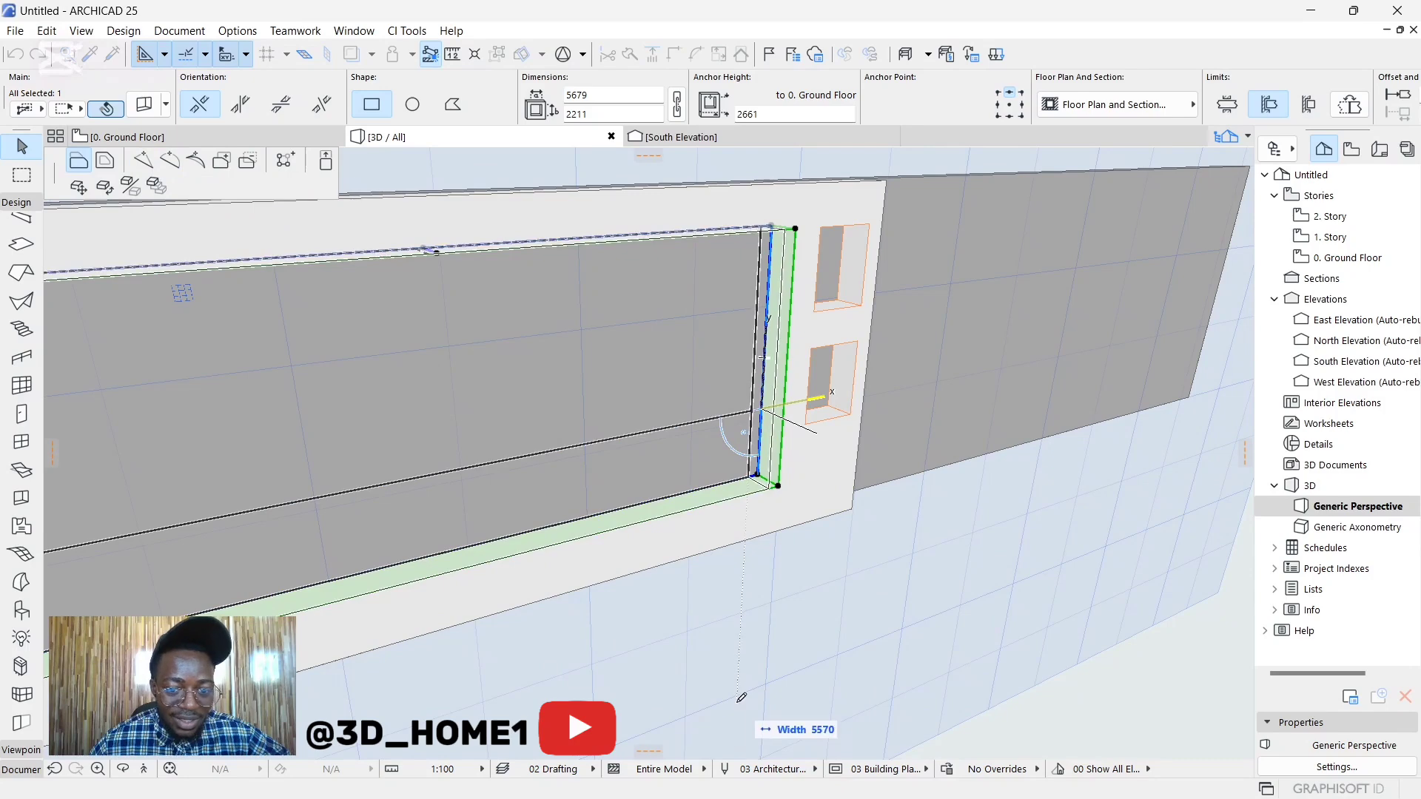
{"action": "left_click", "coordinate": [141, 169]}
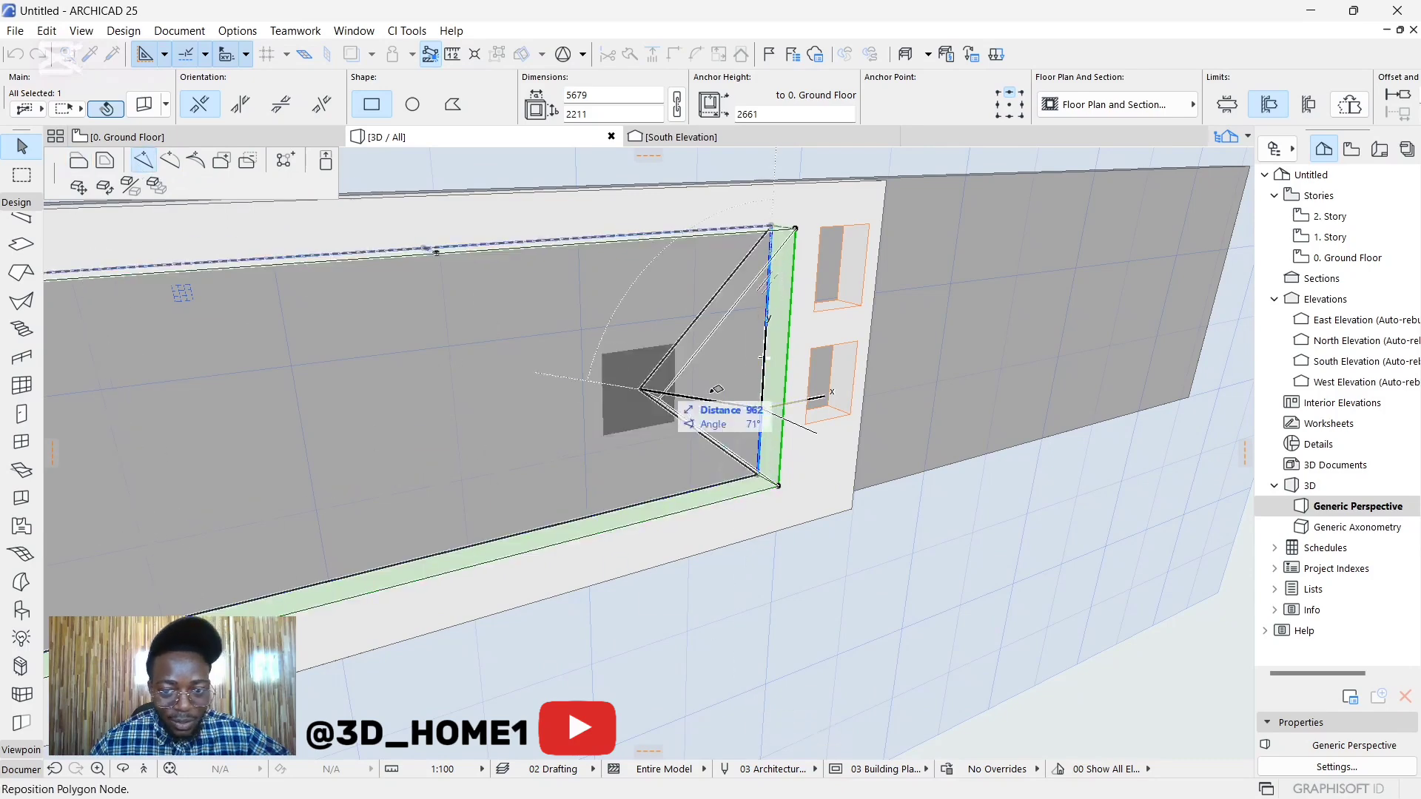
{"action": "left_click", "coordinate": [764, 405]}
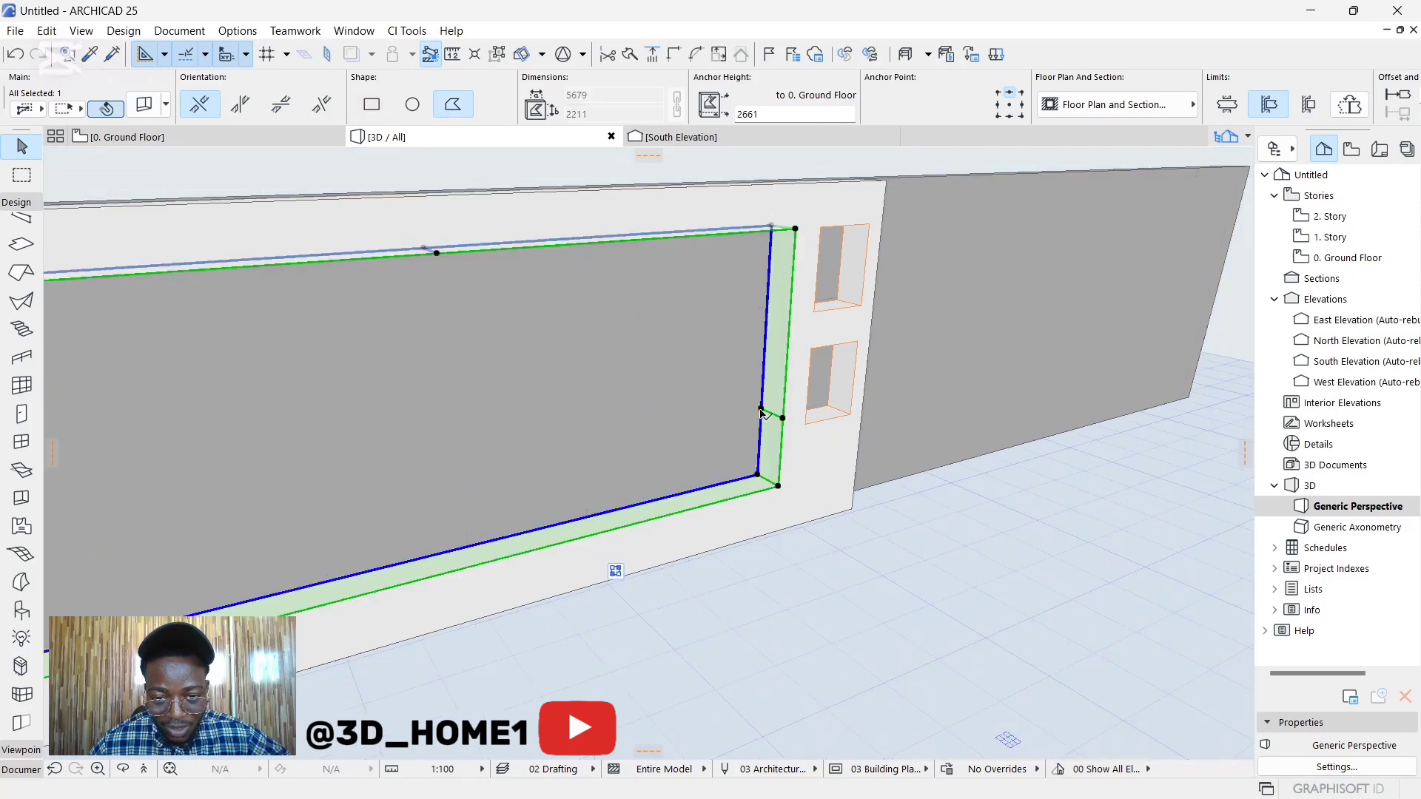
{"action": "left_click", "coordinate": [768, 356]}
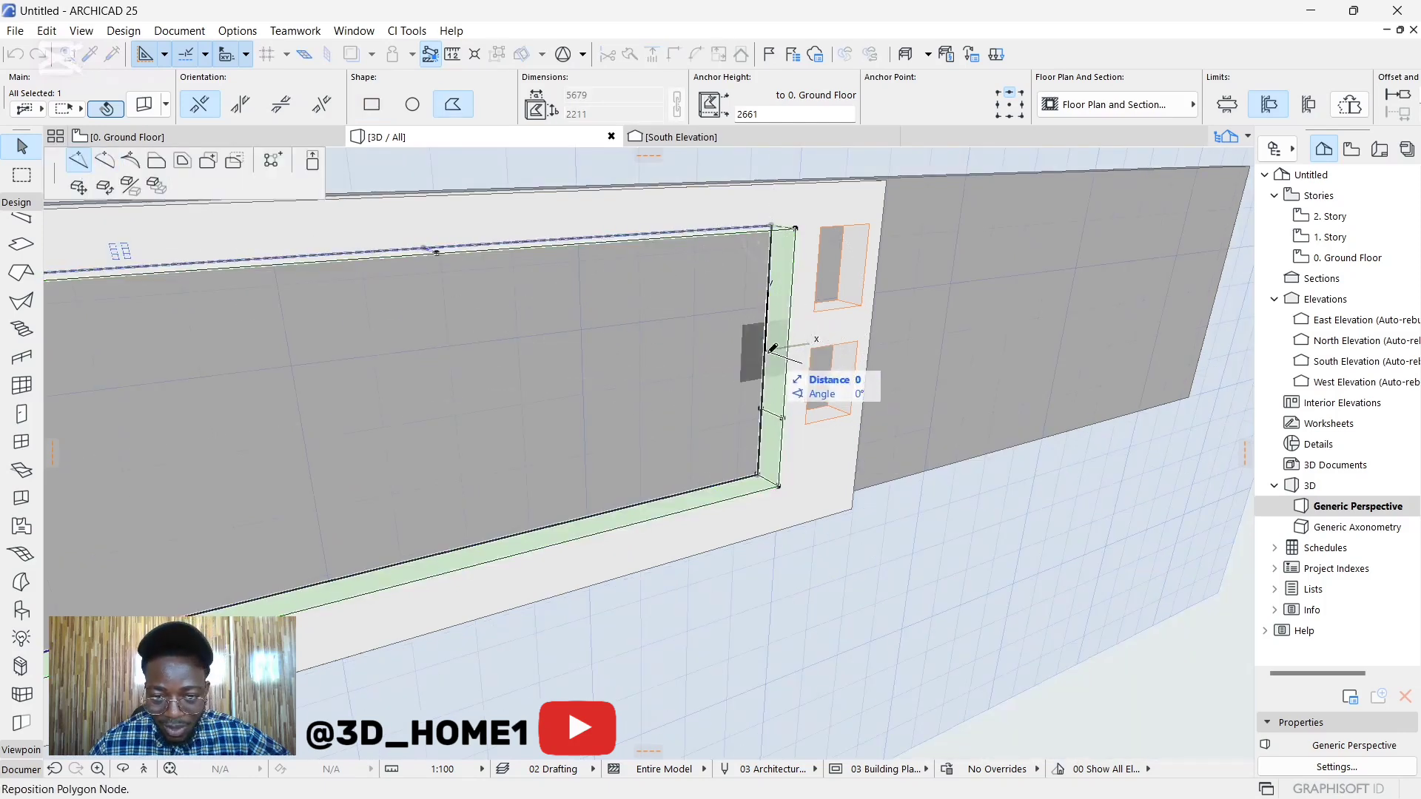
{"action": "left_click", "coordinate": [768, 347]}
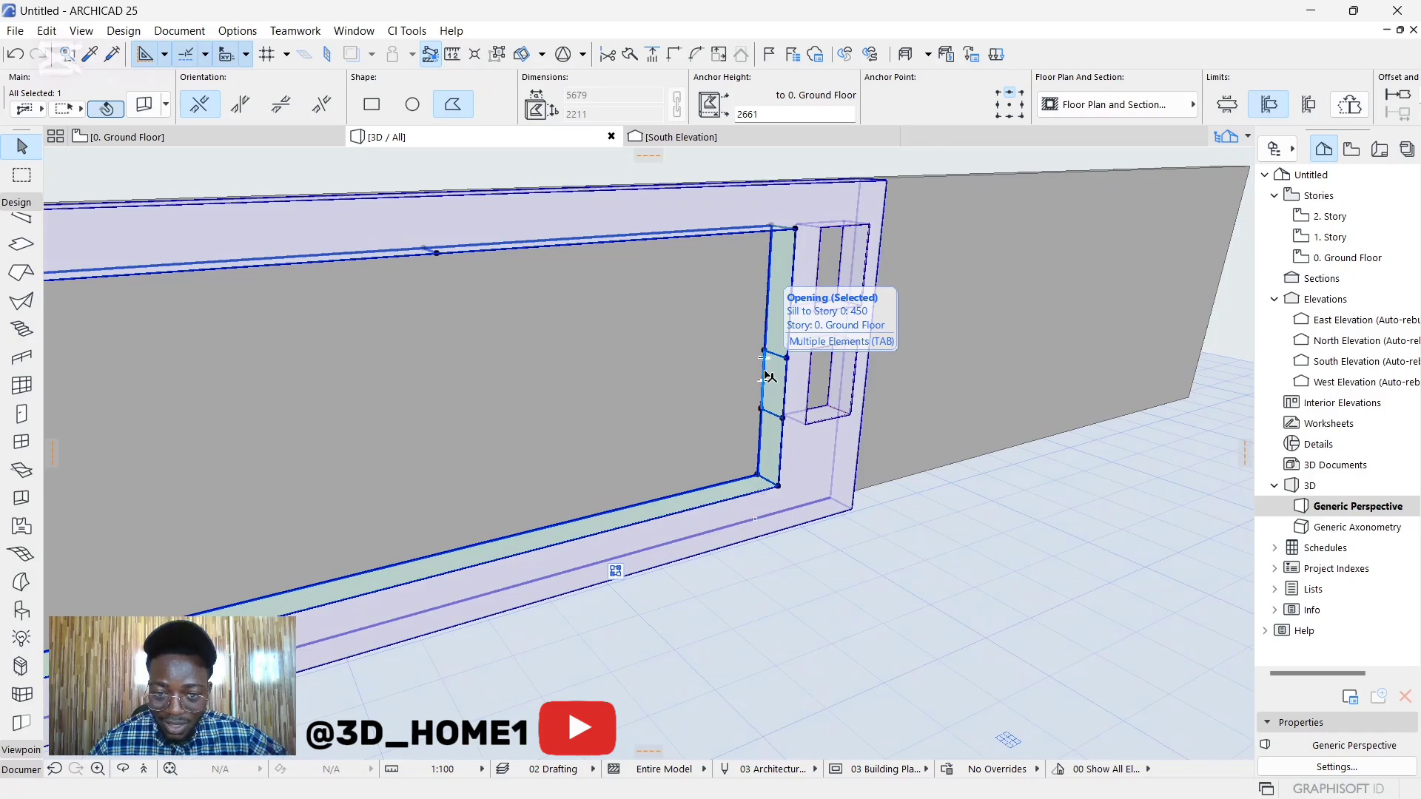
Step: Offset the edge segment between the two new nodes about 2138 into the large niche to form a projecting horizontal bar
{"action": "left_click", "coordinate": [767, 376]}
{"action": "left_click", "coordinate": [844, 464]}
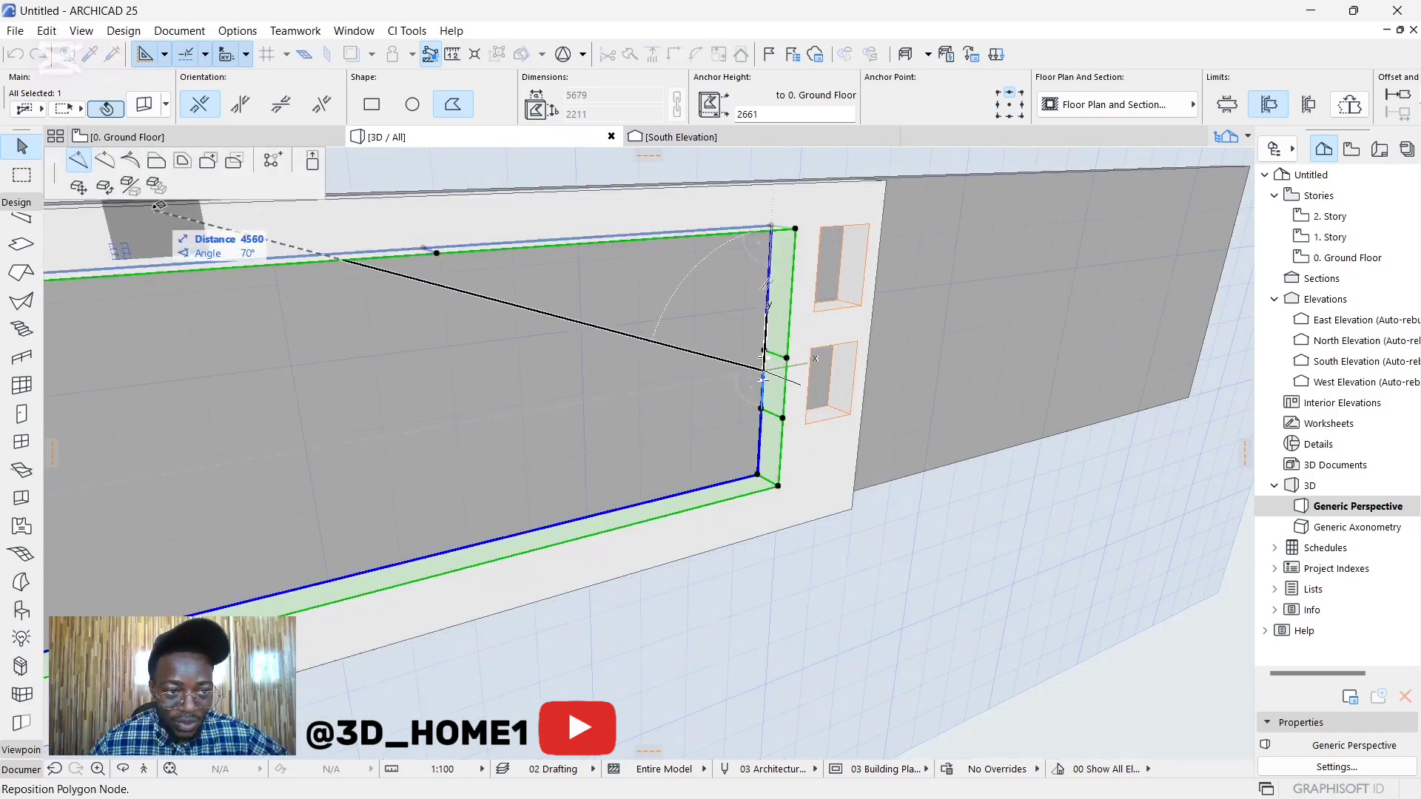
{"action": "left_click", "coordinate": [156, 160]}
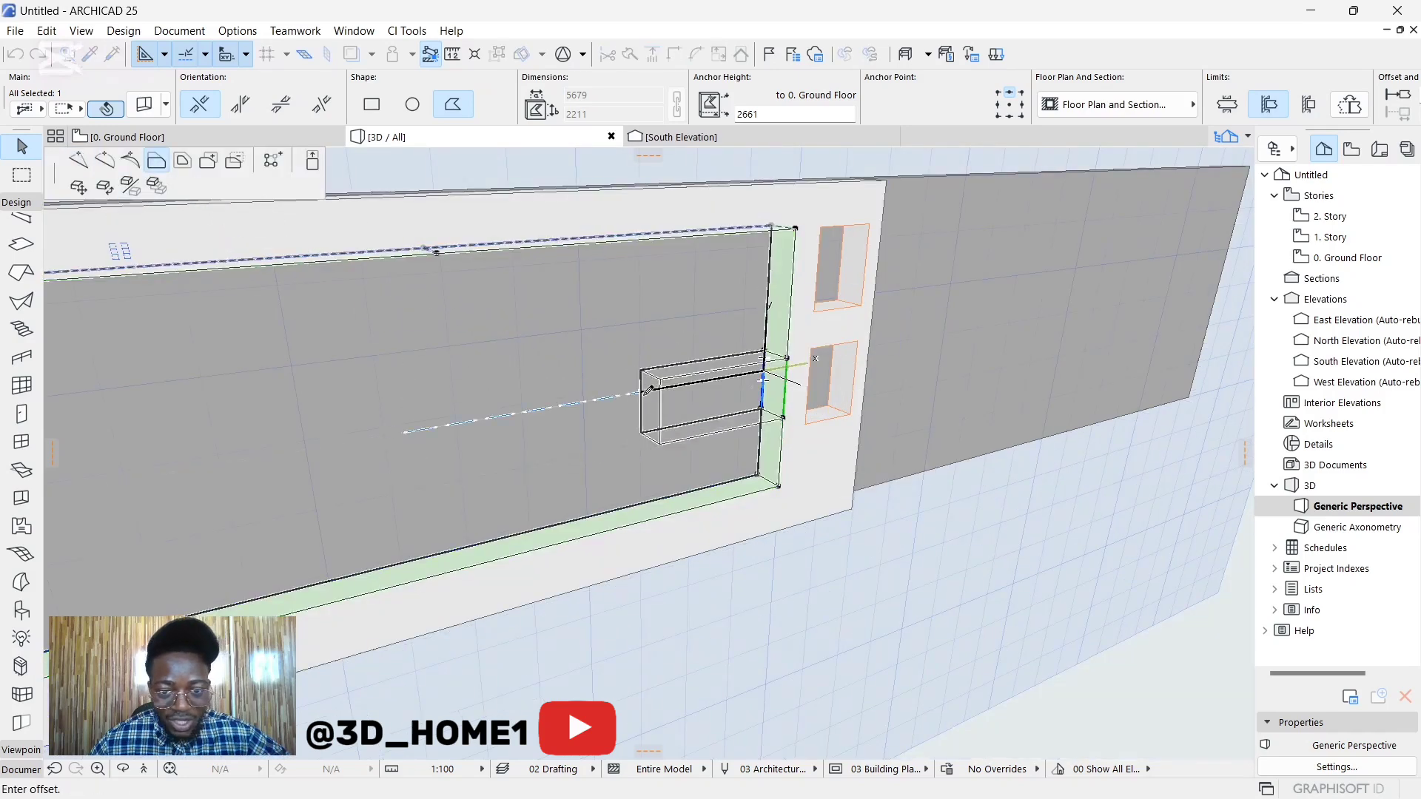
{"action": "scroll", "coordinate": [648, 390], "scroll_direction": "down", "scroll_amount": 1}
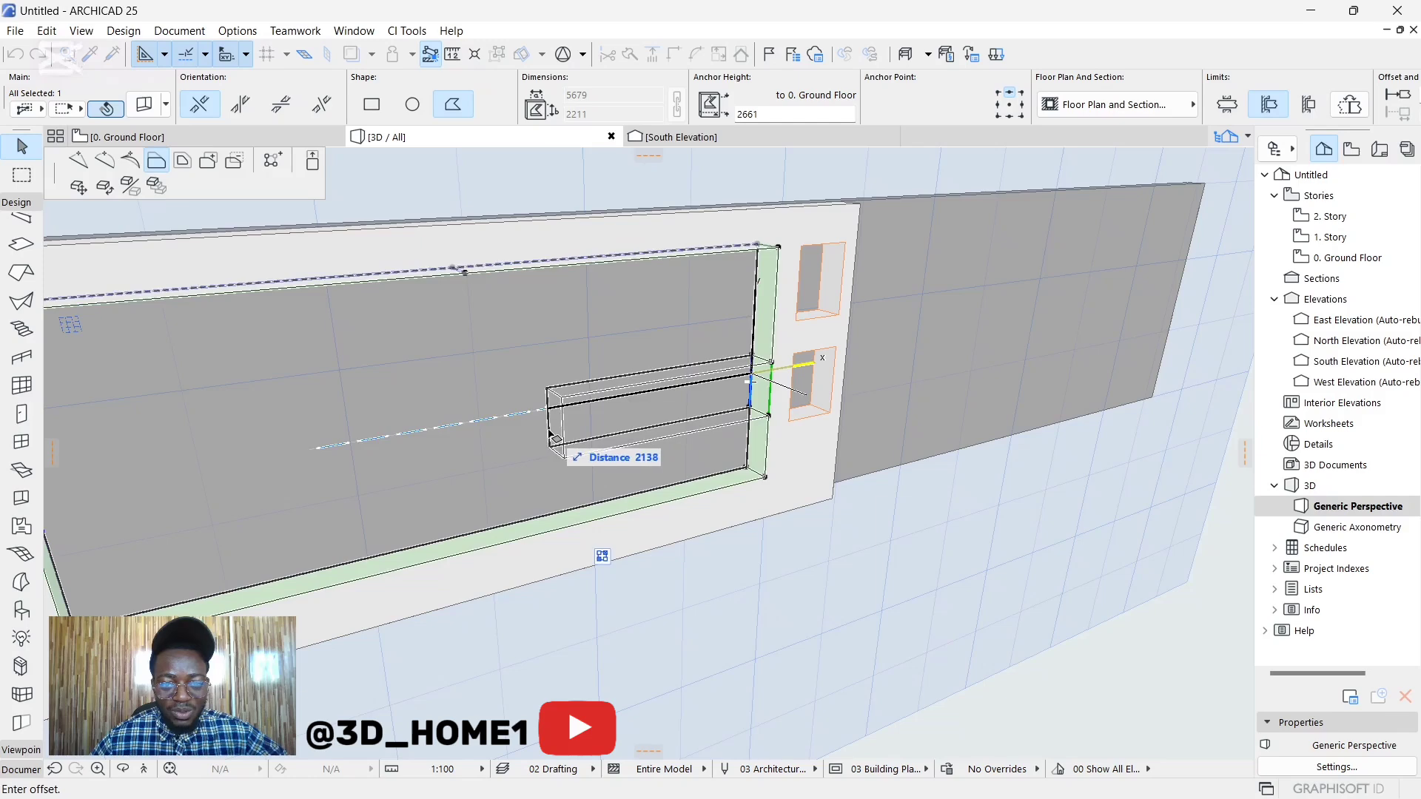
{"action": "left_click", "coordinate": [555, 438]}
{"action": "key", "text": "Escape"}
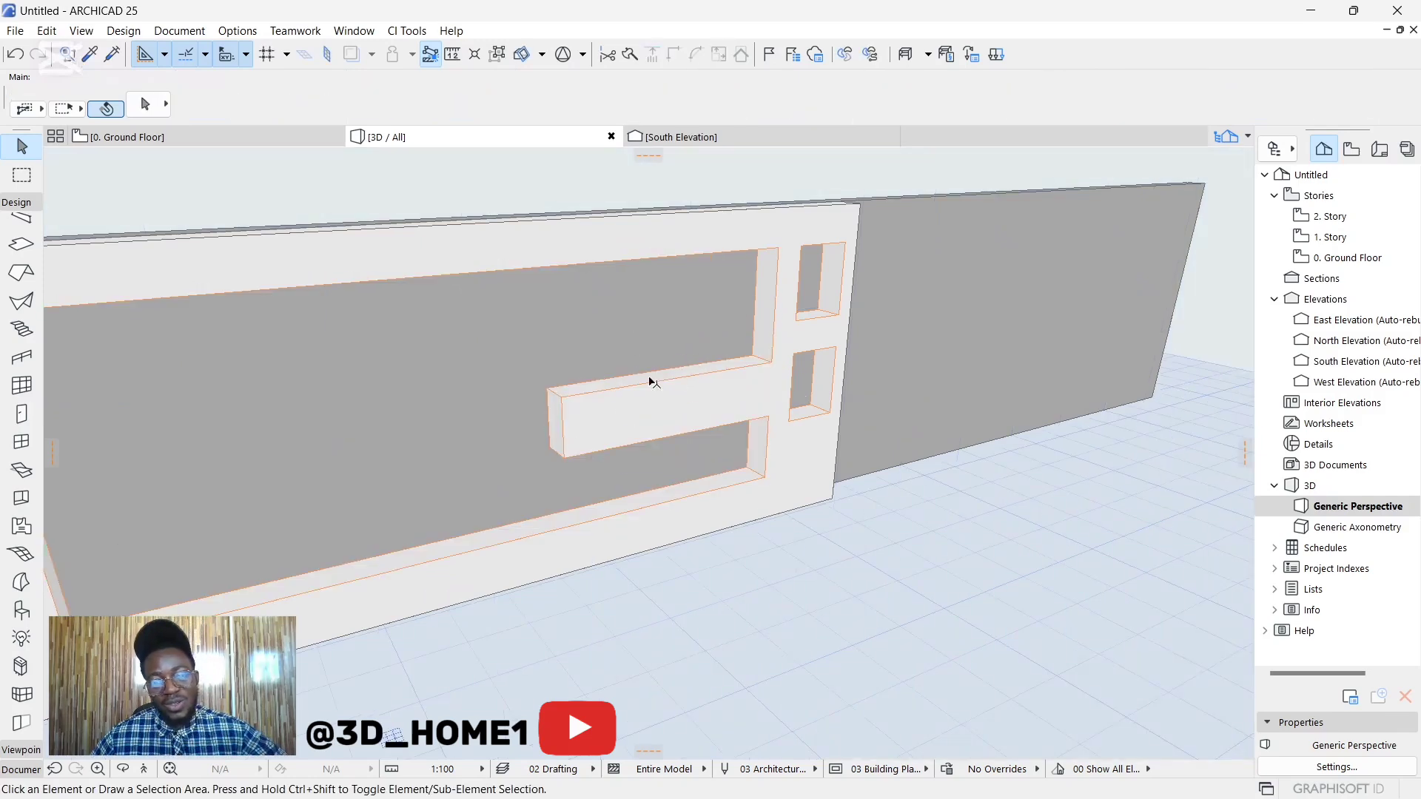
Step: Insert a new node on the projecting bar's free end edge, slightly above its mid-height
{"action": "scroll", "coordinate": [674, 381], "scroll_direction": "down", "scroll_amount": 1}
{"action": "middle_click_drag", "start_coordinate": [704, 421], "coordinate": [555, 404], "text": "shift"}
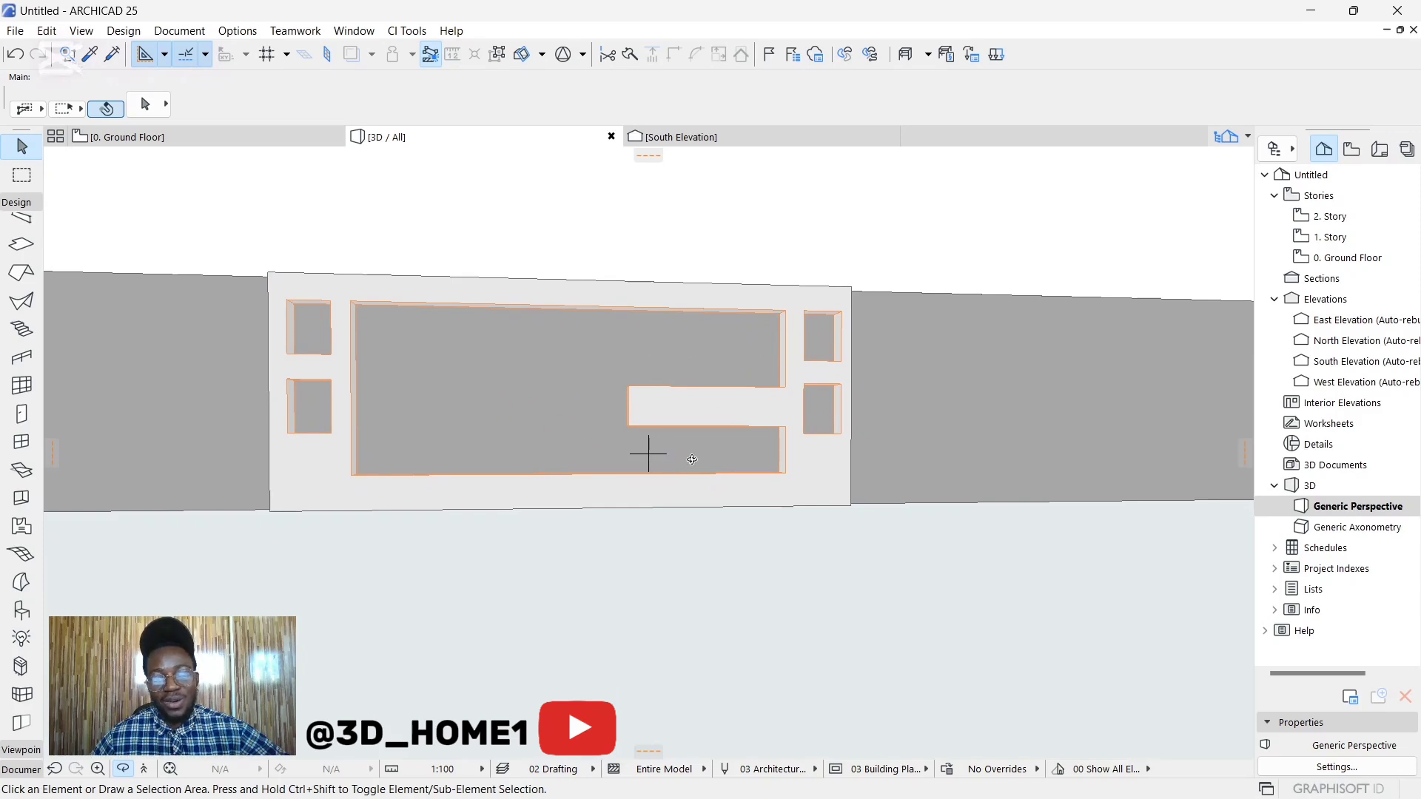
{"action": "middle_click_drag", "start_coordinate": [692, 459], "coordinate": [726, 413], "text": "shift"}
{"action": "scroll", "coordinate": [730, 419], "scroll_direction": "up", "scroll_amount": 2}
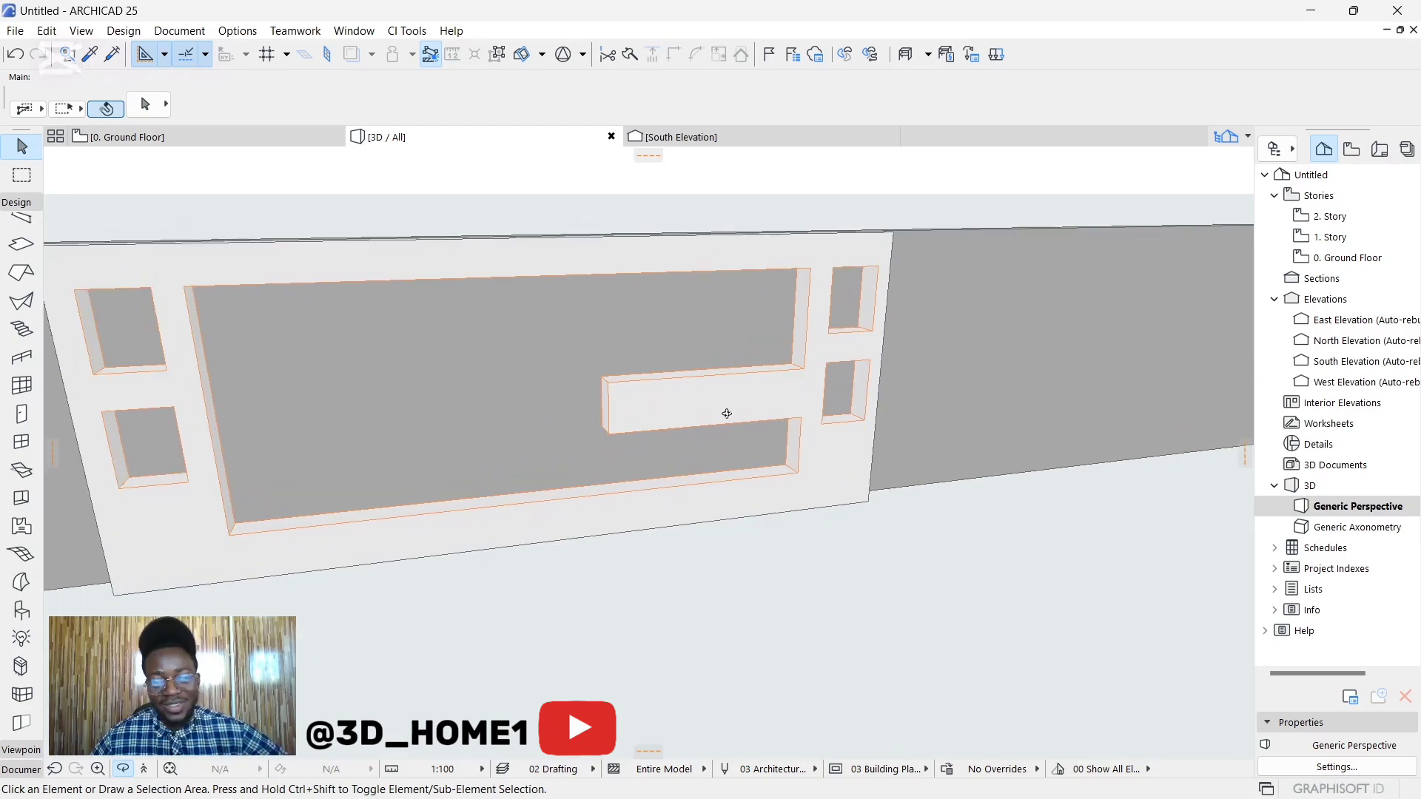
{"action": "scroll", "coordinate": [729, 401], "scroll_direction": "up", "scroll_amount": 2}
{"action": "scroll", "coordinate": [558, 398], "scroll_direction": "up", "scroll_amount": 2}
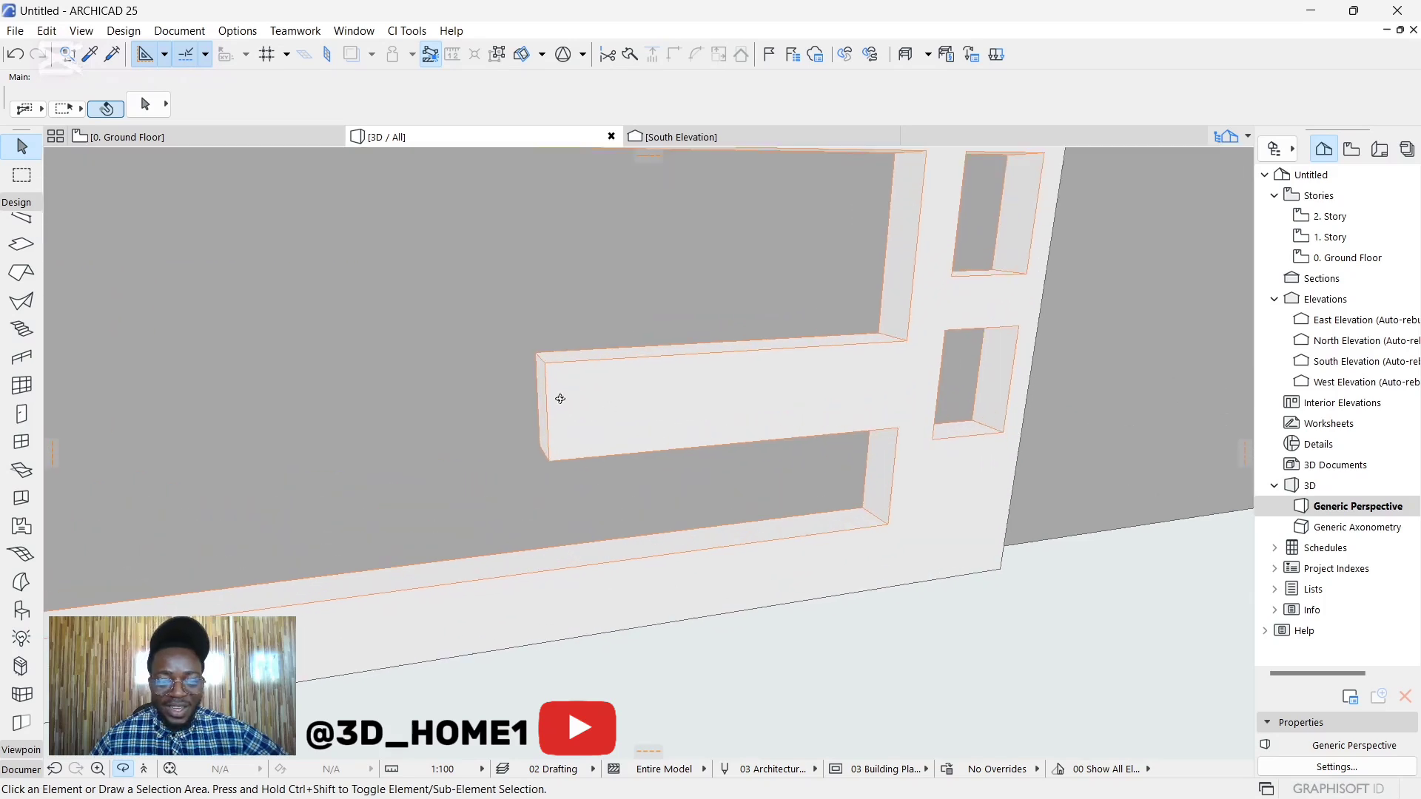
{"action": "scroll", "coordinate": [555, 380], "scroll_direction": "up", "scroll_amount": 2}
{"action": "scroll", "coordinate": [550, 350], "scroll_direction": "up", "scroll_amount": 1}
{"action": "left_click", "coordinate": [540, 376]}
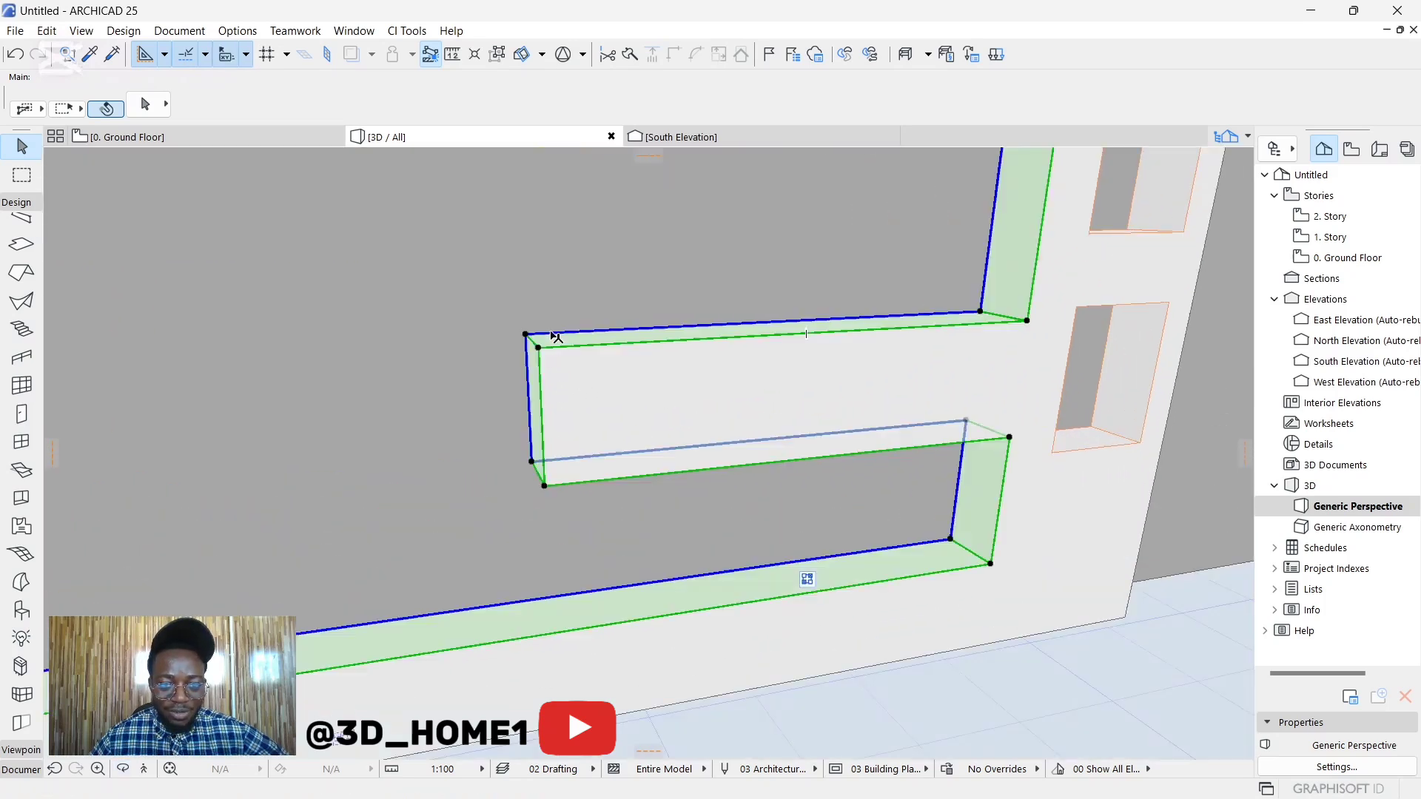
{"action": "key", "text": "Escape"}
{"action": "left_click", "coordinate": [531, 384]}
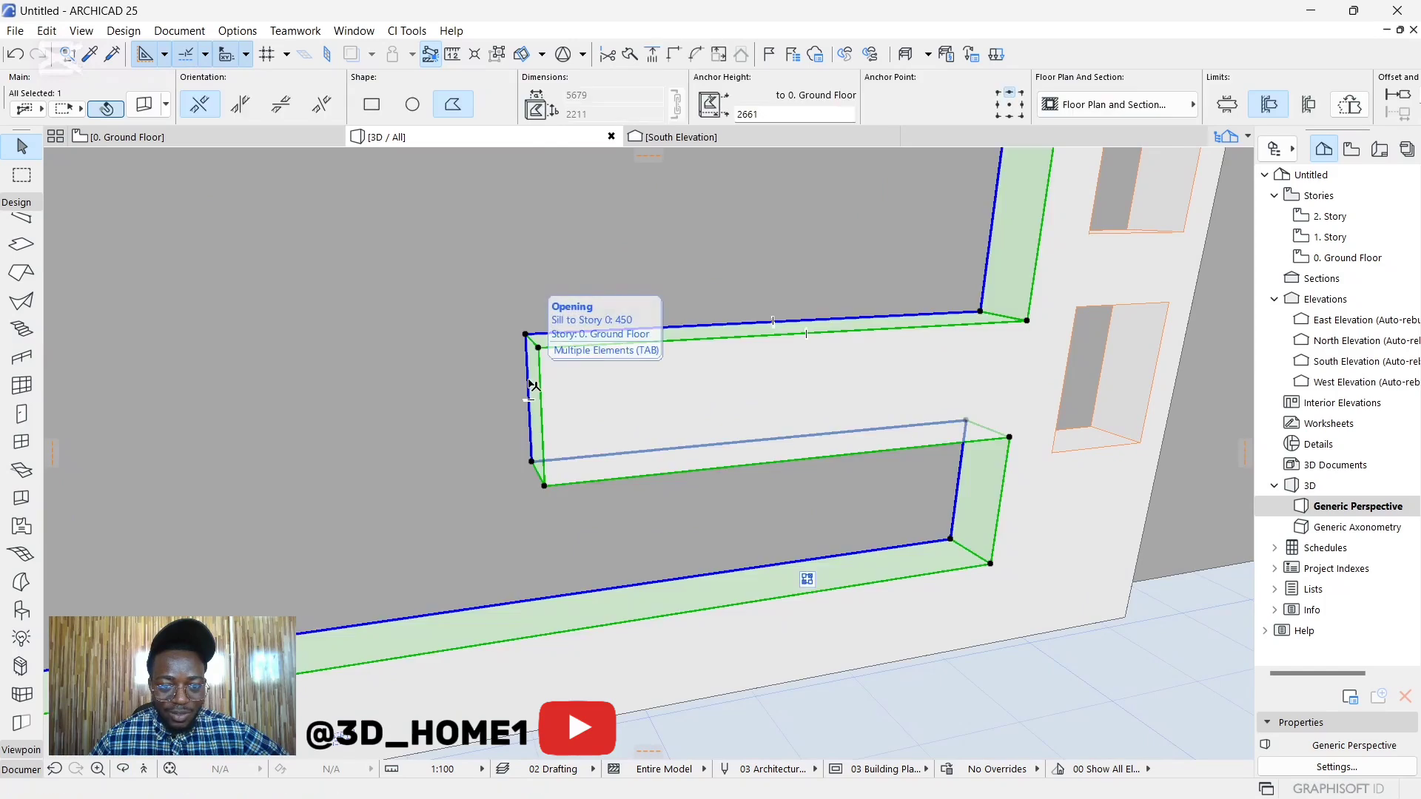
{"action": "left_click", "coordinate": [532, 384]}
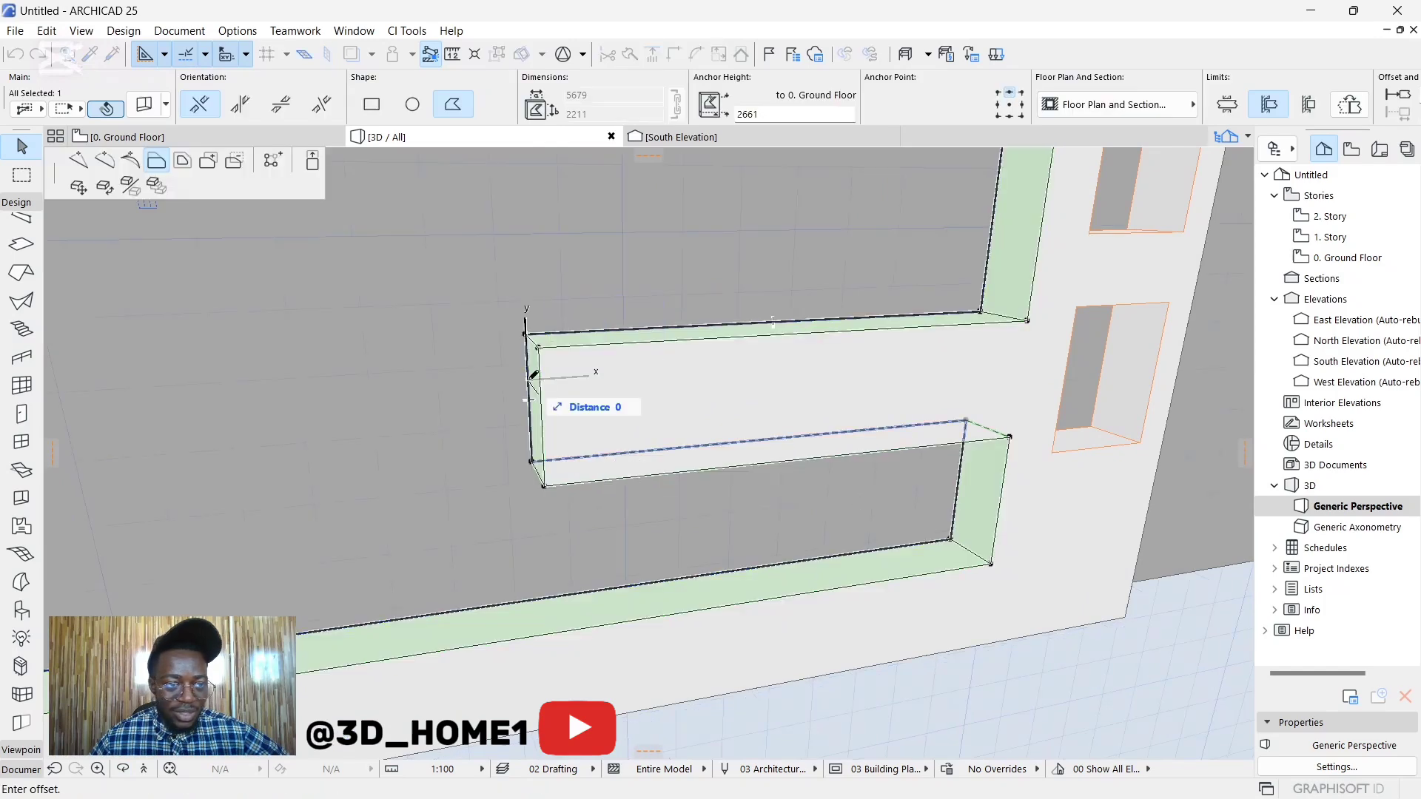
{"action": "left_click", "coordinate": [85, 168]}
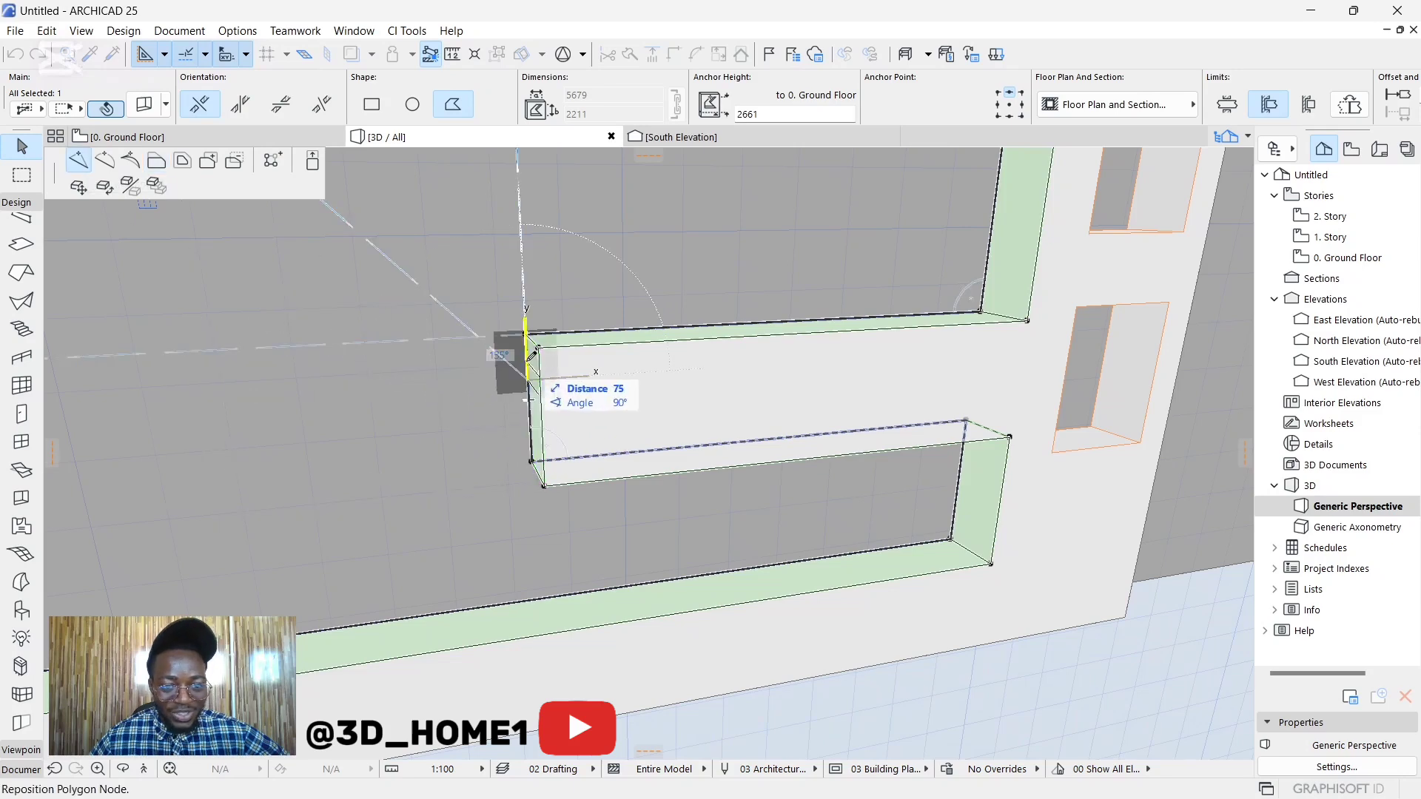
{"action": "left_click", "coordinate": [528, 381]}
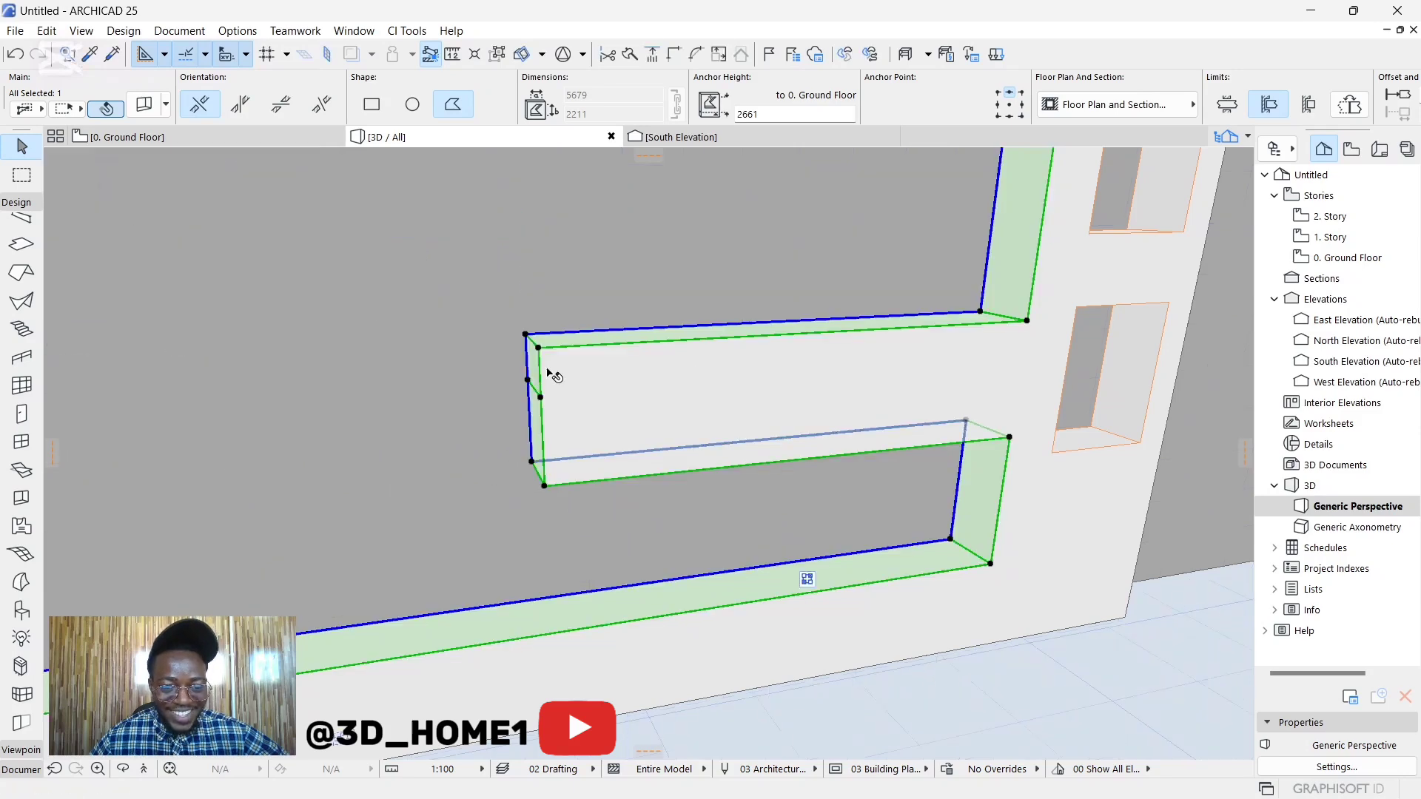
Step: Add a node on the bar's top edge near its free end, and curve the upper end segment outward with an arc radius of about 97
{"action": "left_click", "coordinate": [589, 331]}
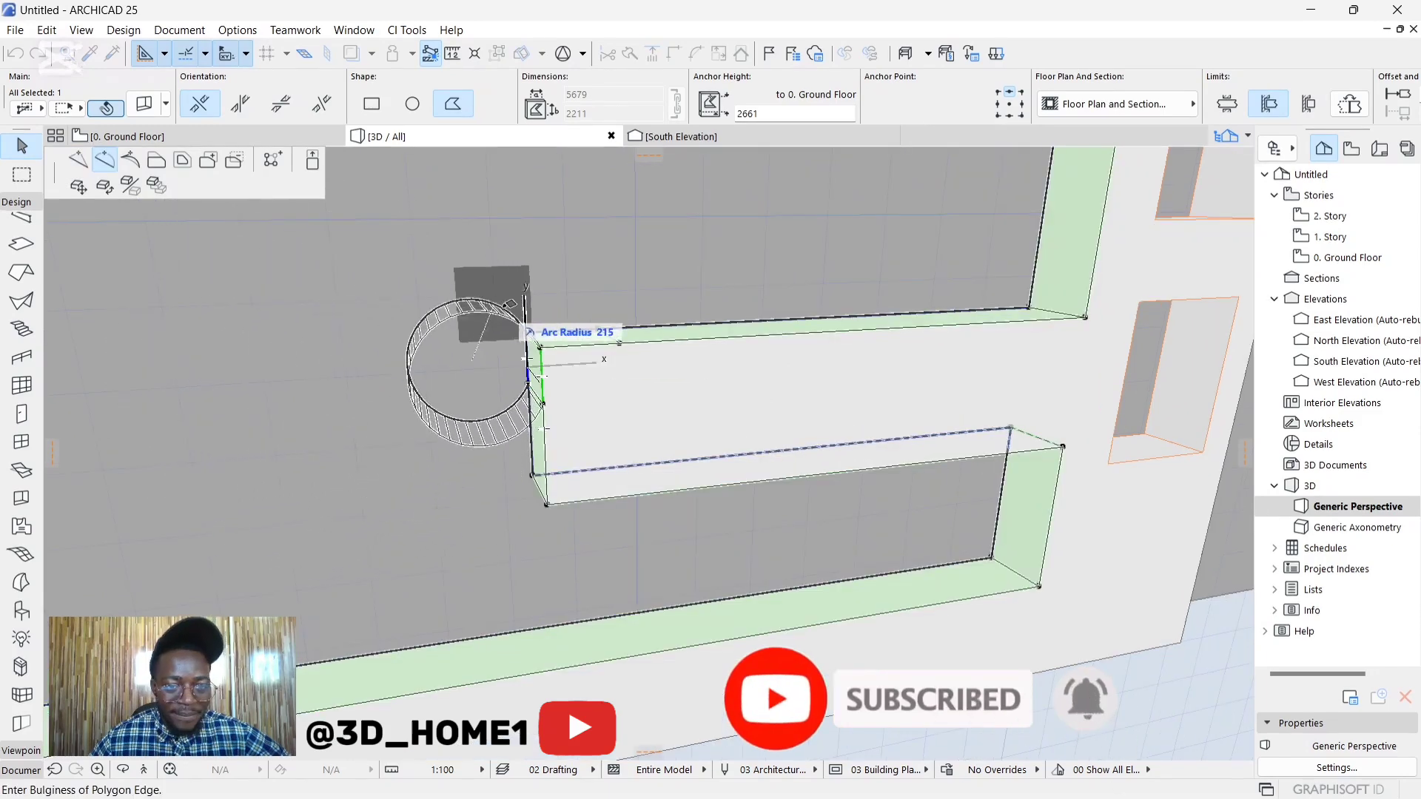
{"action": "scroll", "coordinate": [518, 342], "scroll_direction": "up", "scroll_amount": 2}
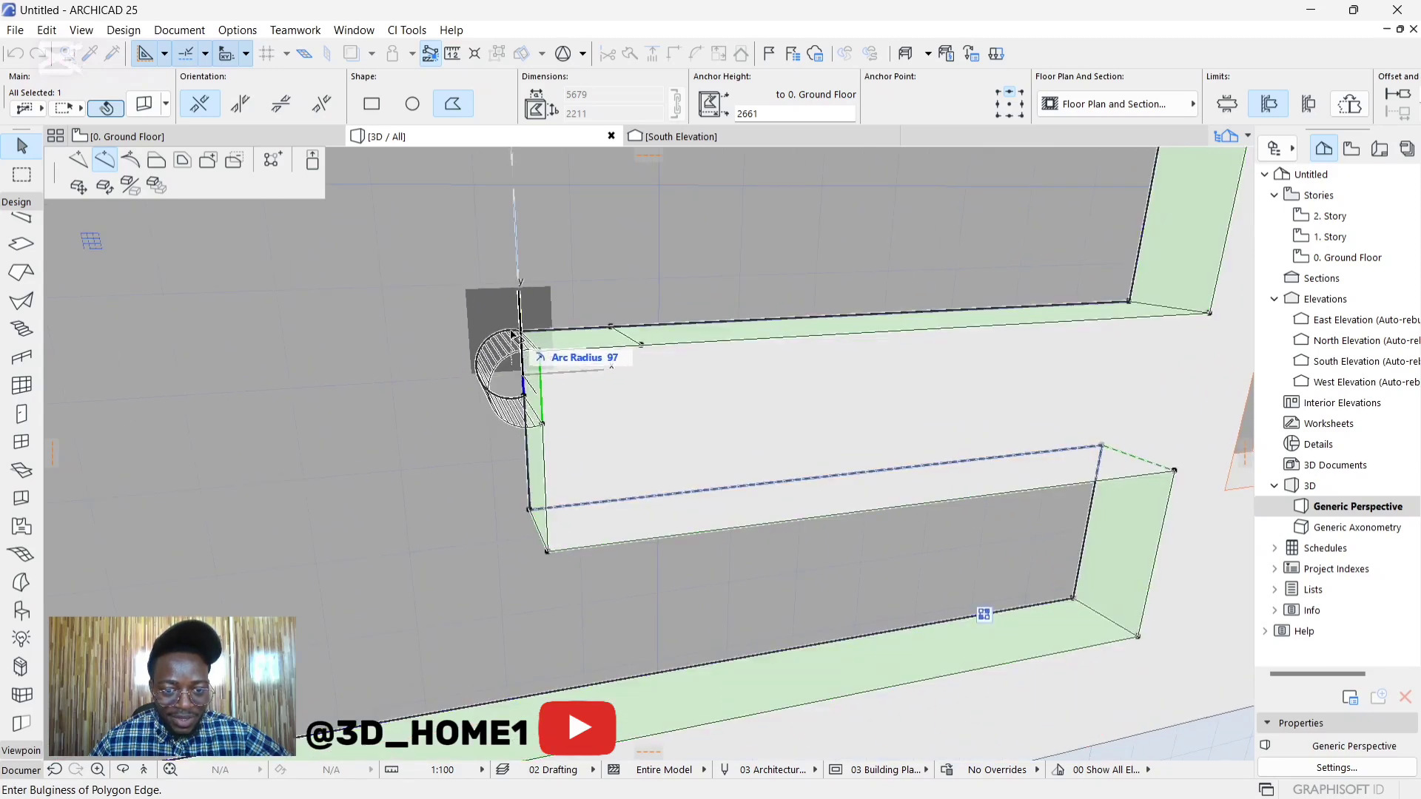
{"action": "left_click", "coordinate": [514, 338]}
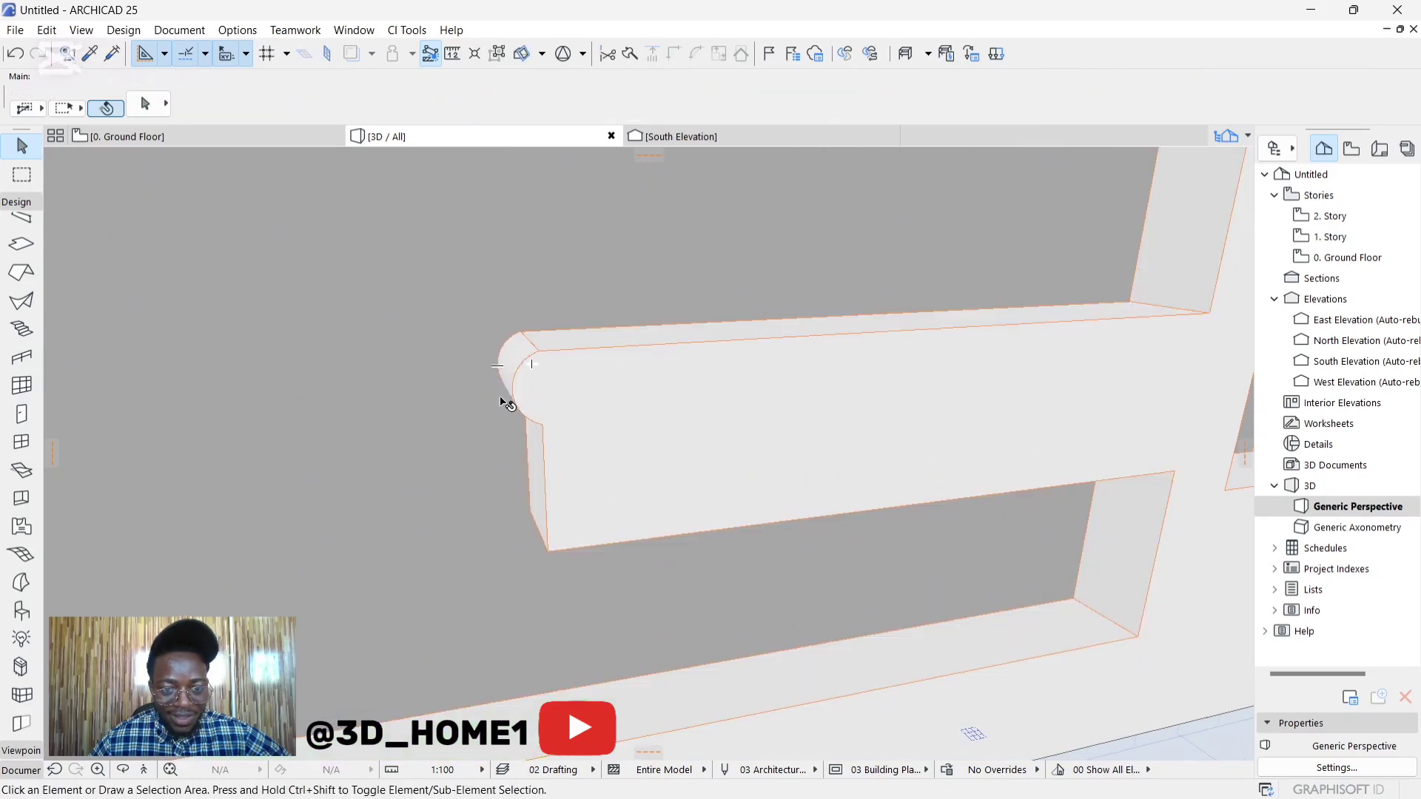
Step: Place an opening on the bar's front face near its rounded end using the Circular Niche/Recess 150/150 favorite
{"action": "middle_click_drag", "start_coordinate": [661, 474], "coordinate": [691, 367], "text": "shift"}
{"action": "scroll", "coordinate": [691, 368], "scroll_direction": "down", "scroll_amount": 7}
{"action": "middle_click_drag", "start_coordinate": [631, 413], "coordinate": [708, 387], "text": "shift"}
{"action": "scroll", "coordinate": [846, 397], "scroll_direction": "down", "scroll_amount": 3}
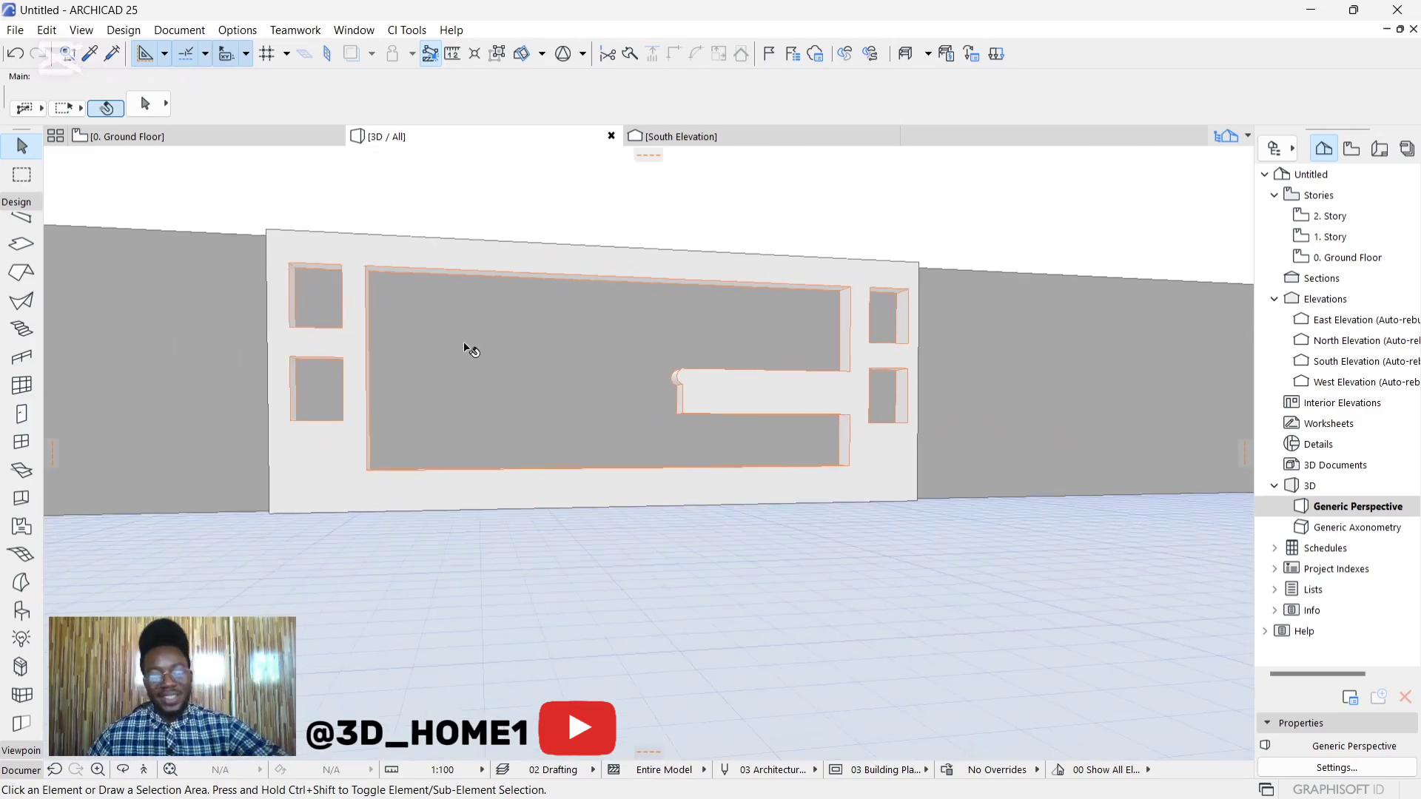
{"action": "middle_click_drag", "start_coordinate": [469, 348], "coordinate": [970, 392], "text": "shift"}
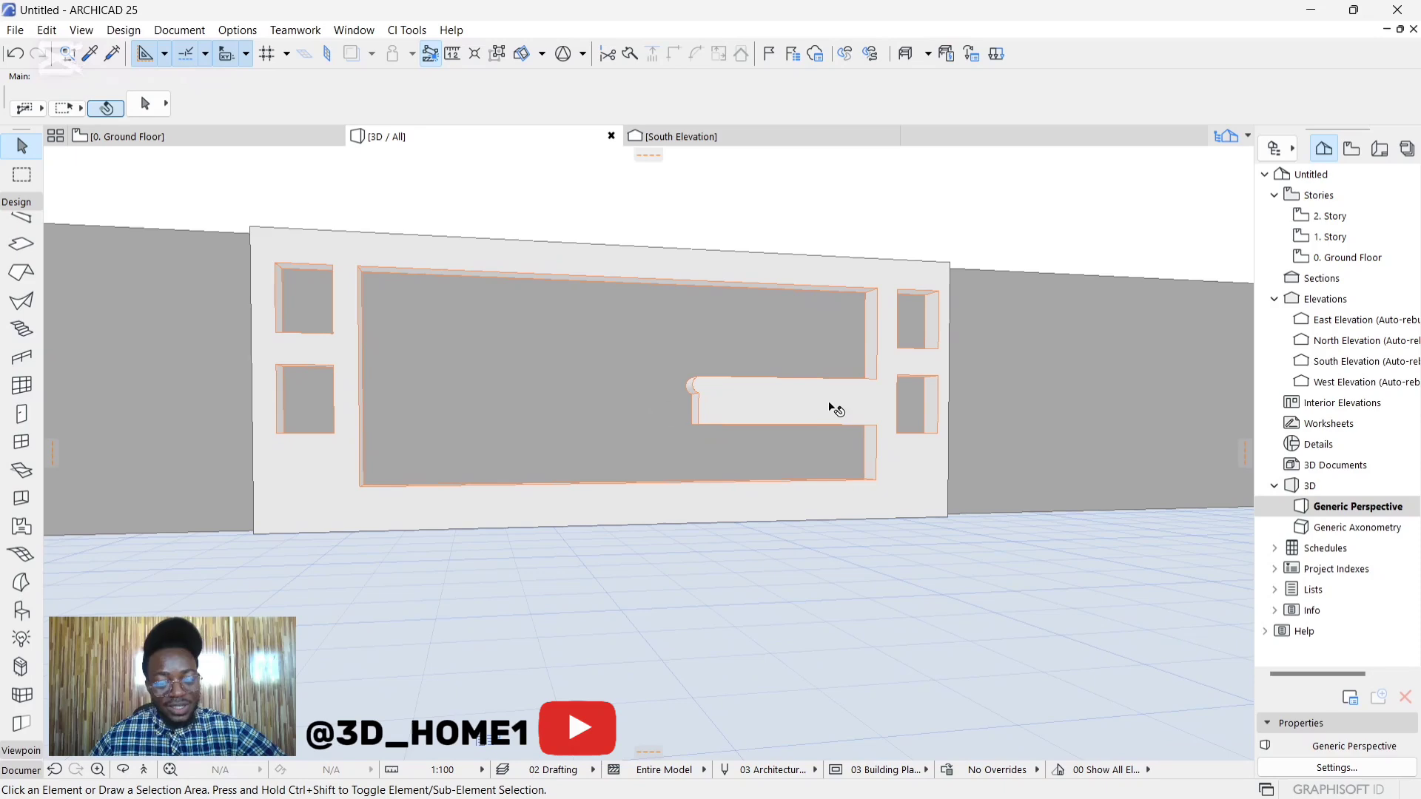
{"action": "left_click", "coordinate": [22, 499]}
{"action": "left_click", "coordinate": [36, 499]}
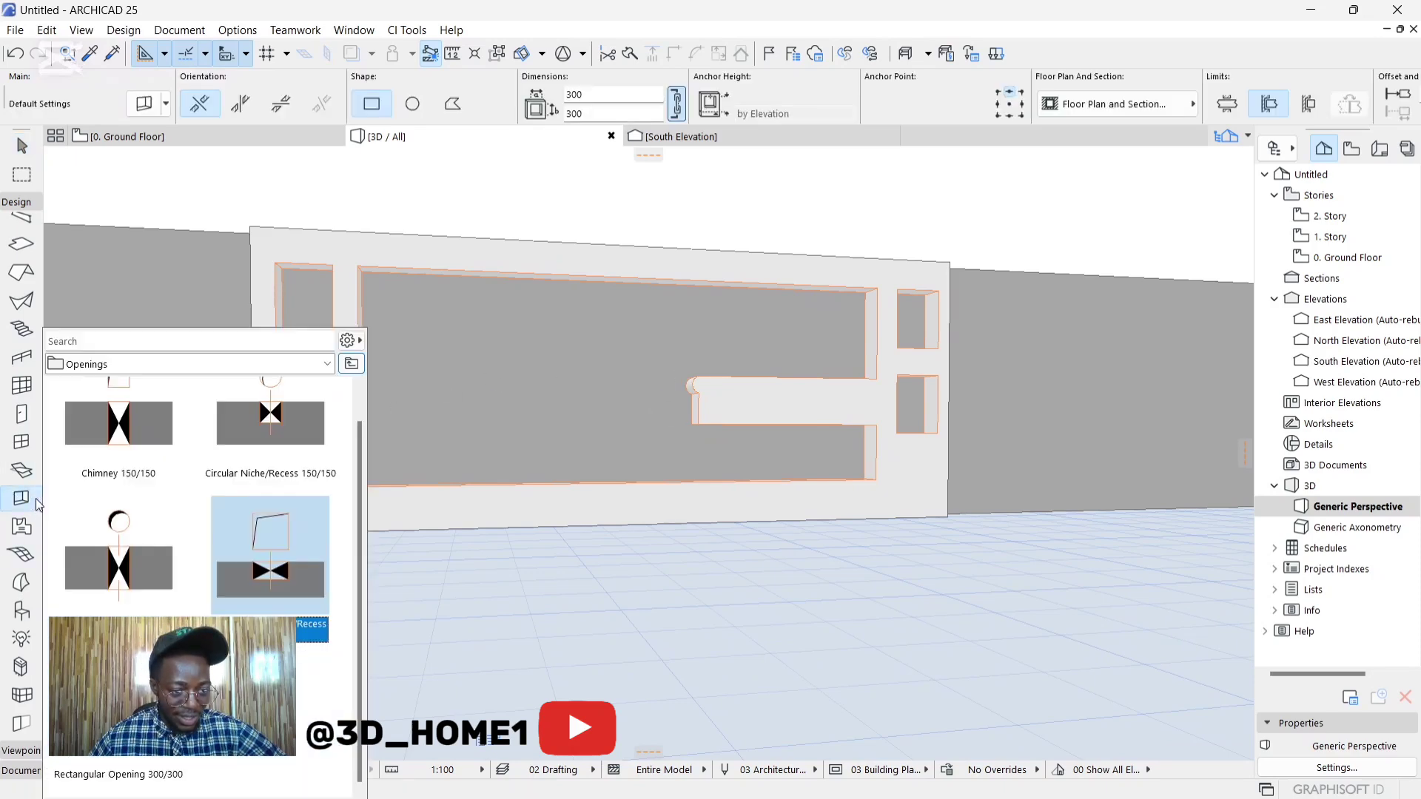
{"action": "left_click", "coordinate": [278, 441]}
{"action": "double_click", "coordinate": [279, 441]}
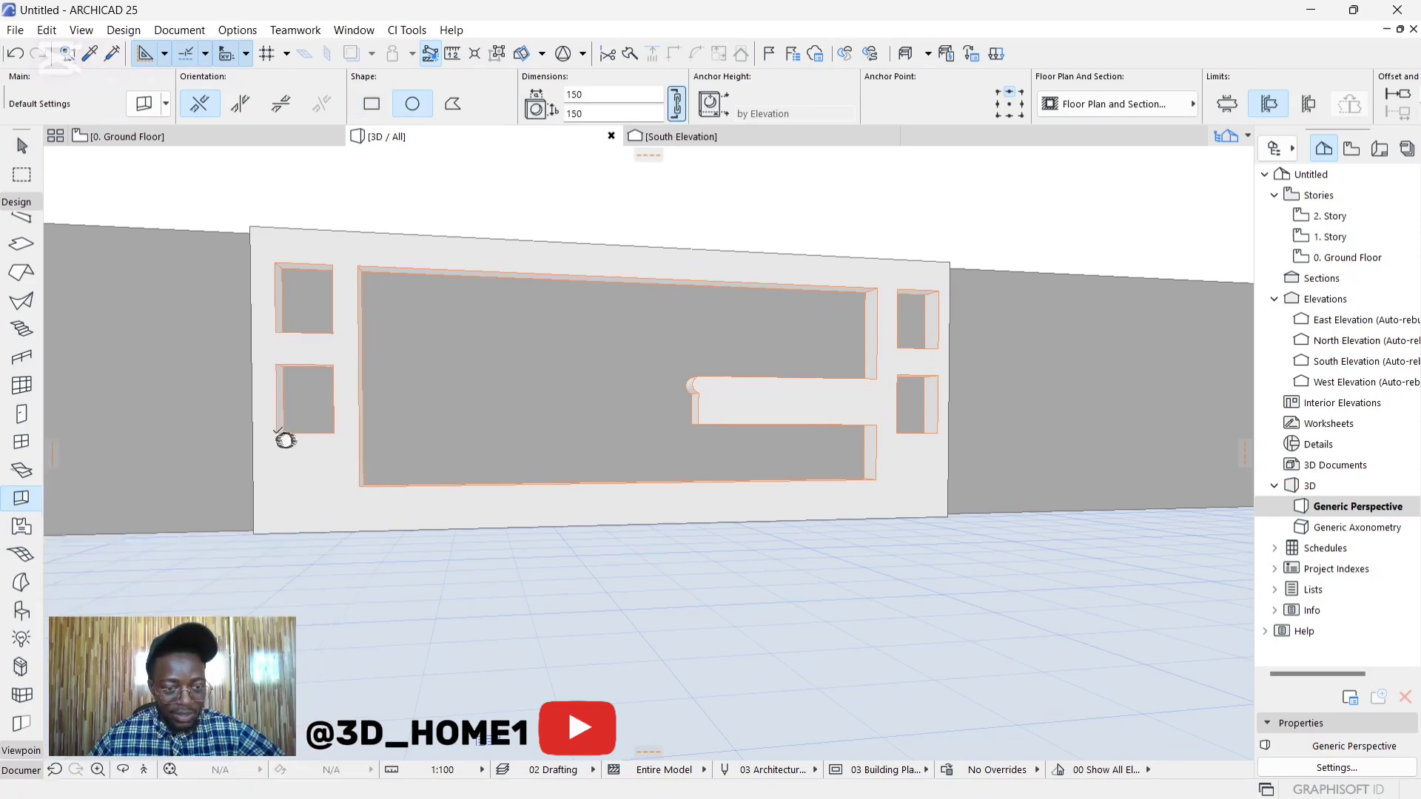
{"action": "scroll", "coordinate": [773, 402], "scroll_direction": "up", "scroll_amount": 2}
{"action": "scroll", "coordinate": [774, 402], "scroll_direction": "up", "scroll_amount": 4}
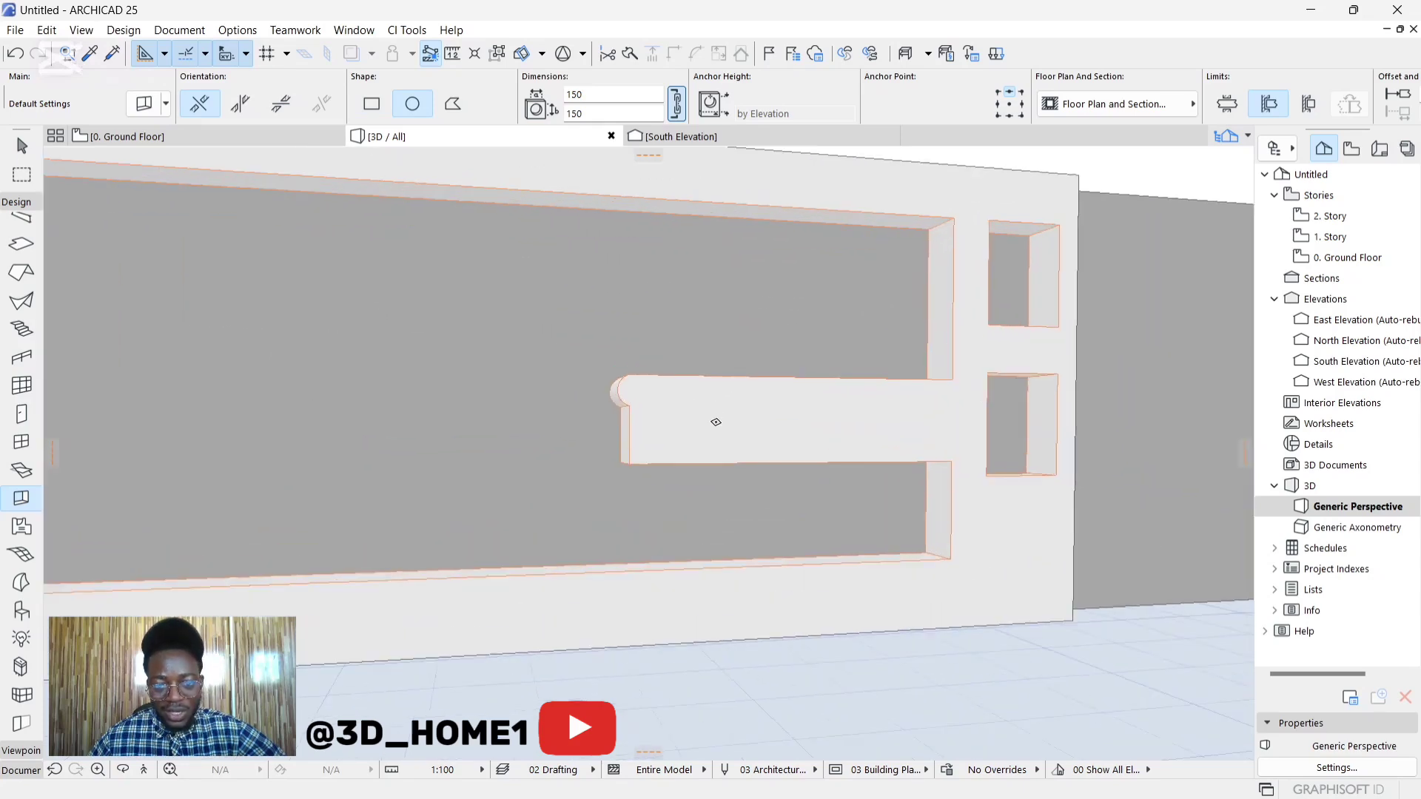
{"action": "left_click", "coordinate": [705, 401]}
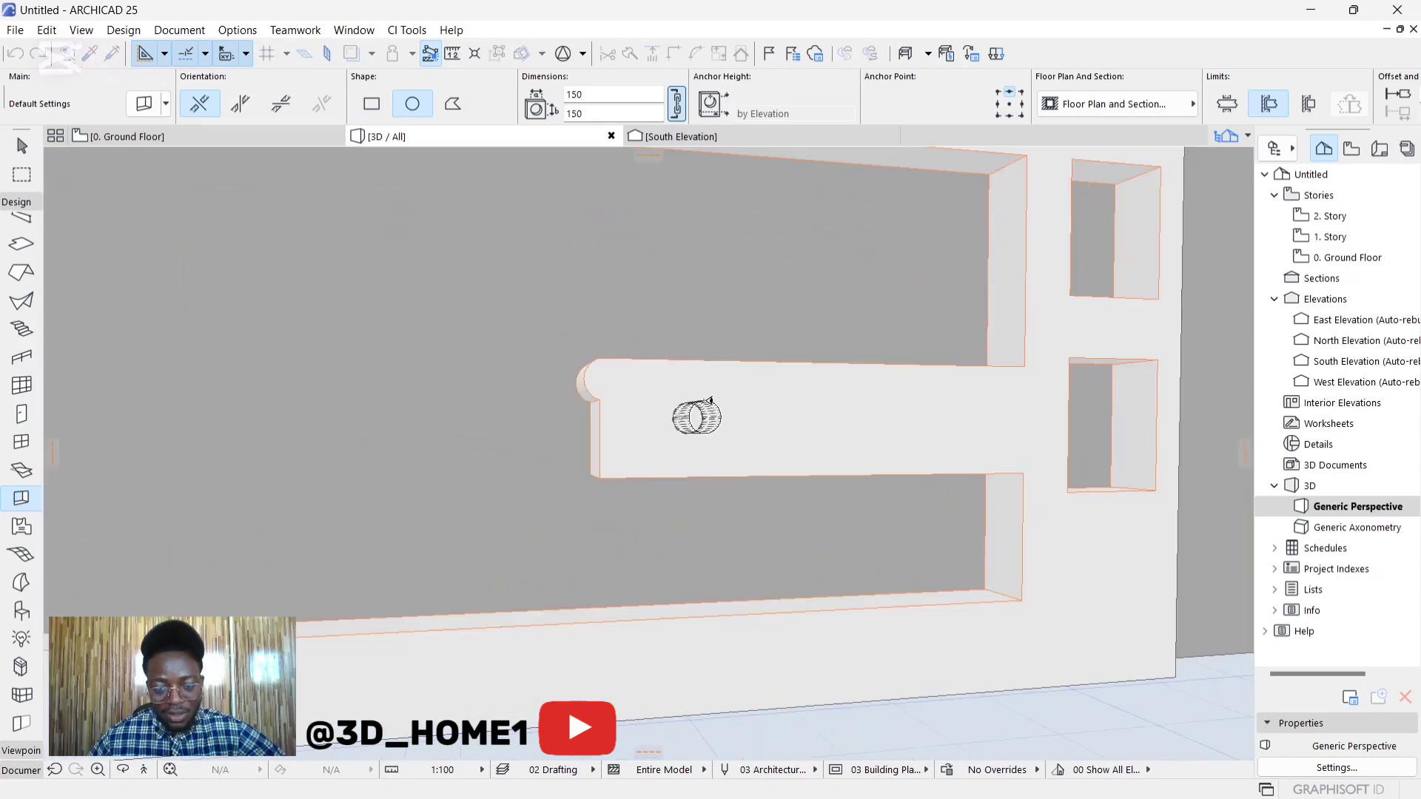
{"action": "key", "text": "Escape"}
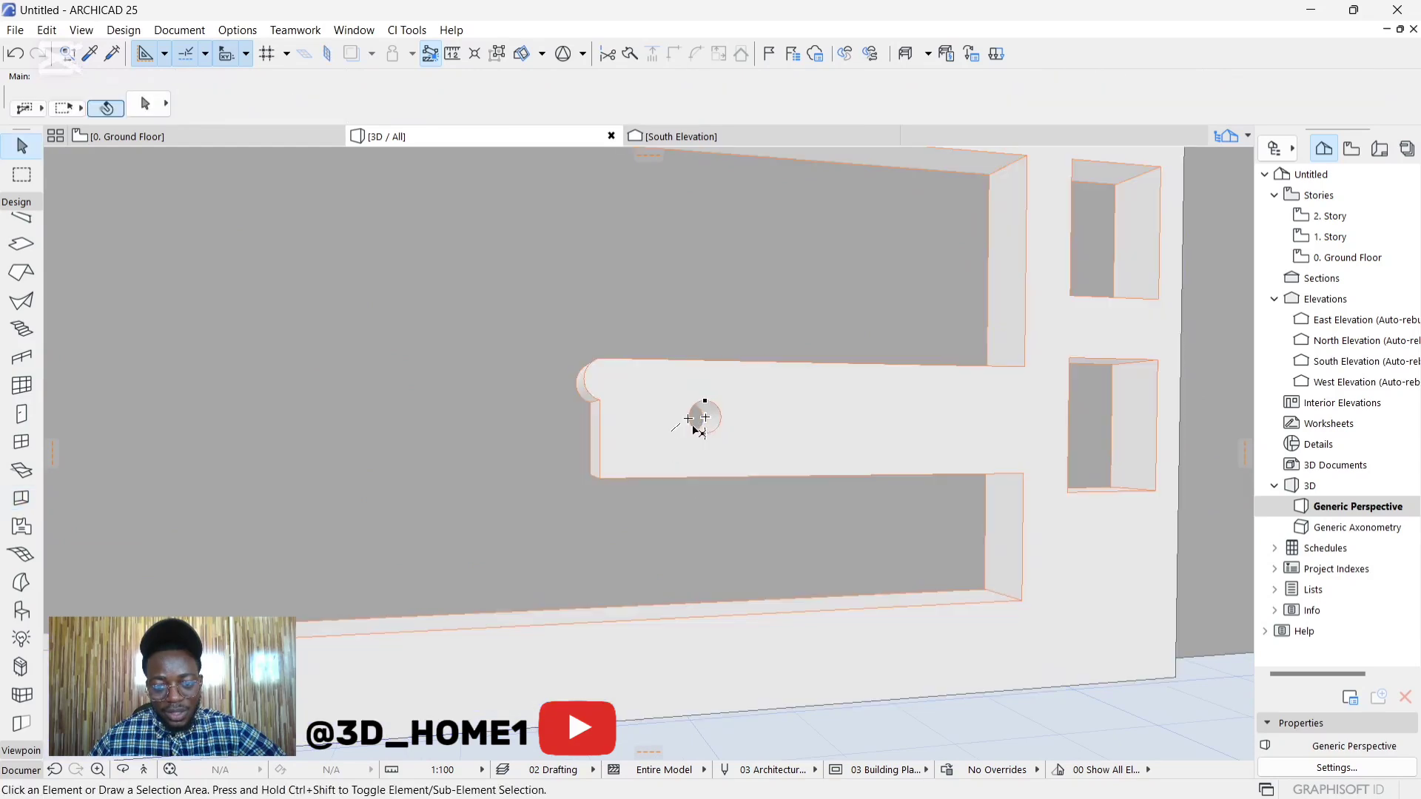
Step: Set the circular niche's width and height to 300
{"action": "left_click", "coordinate": [720, 429]}
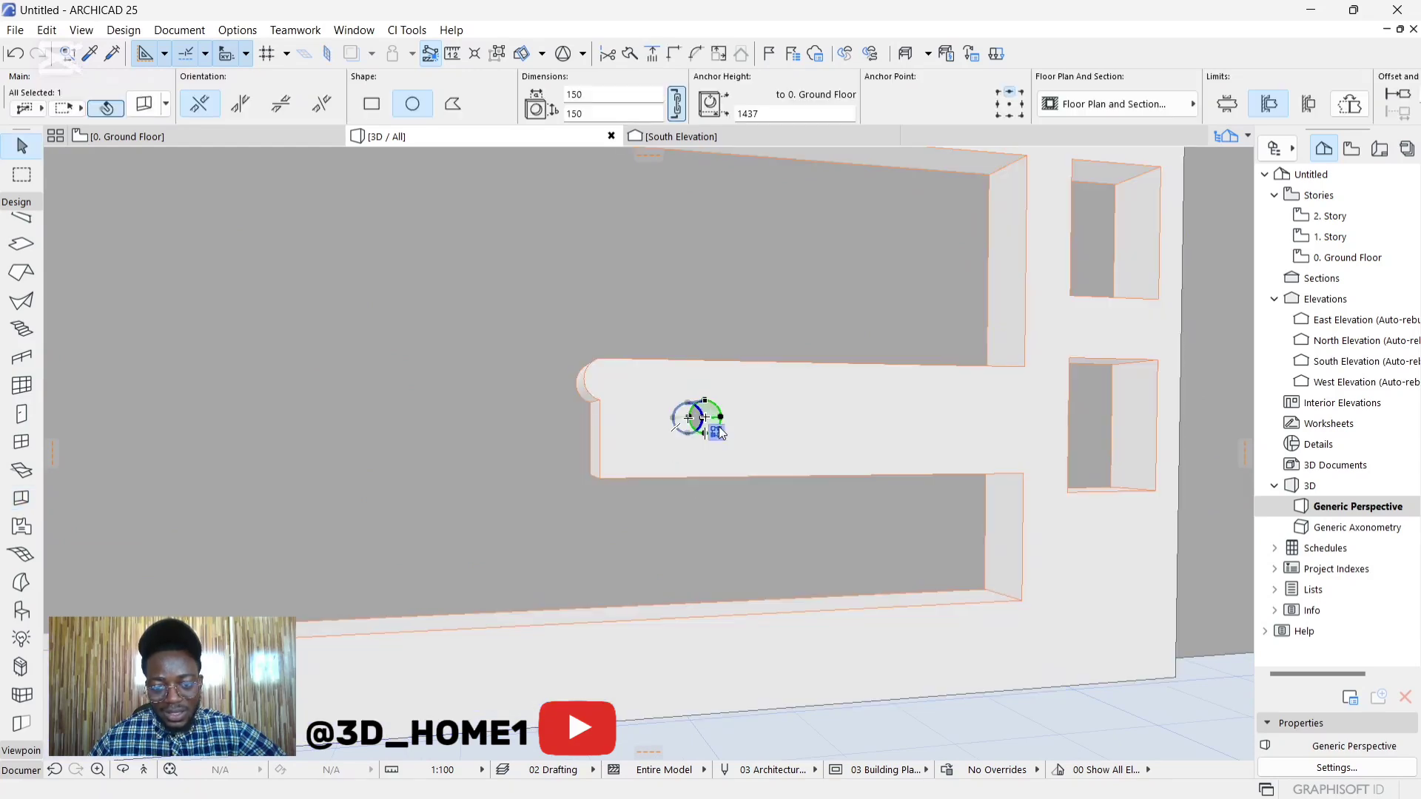
{"action": "left_click", "coordinate": [723, 418]}
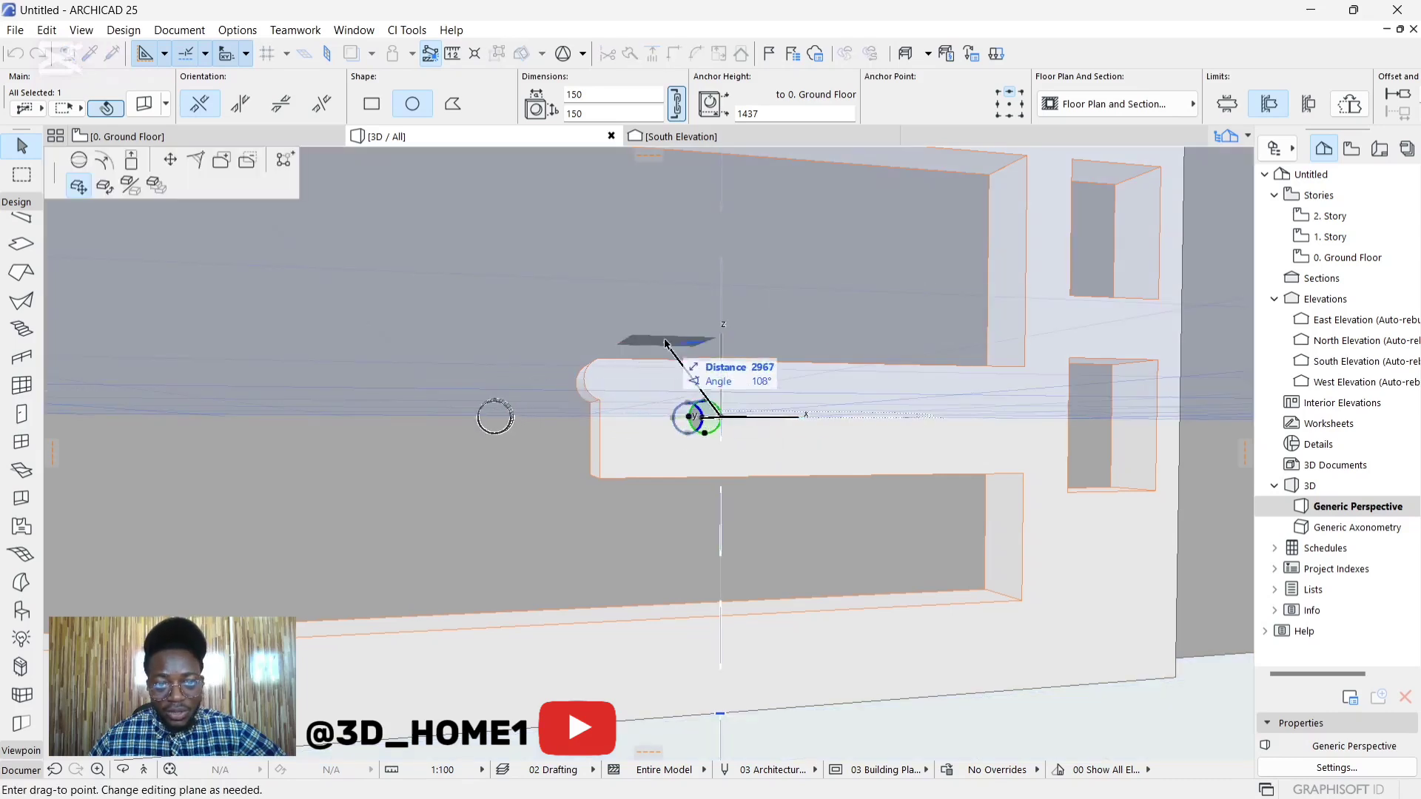
{"action": "key", "text": "Escape"}
{"action": "left_click", "coordinate": [588, 93]}
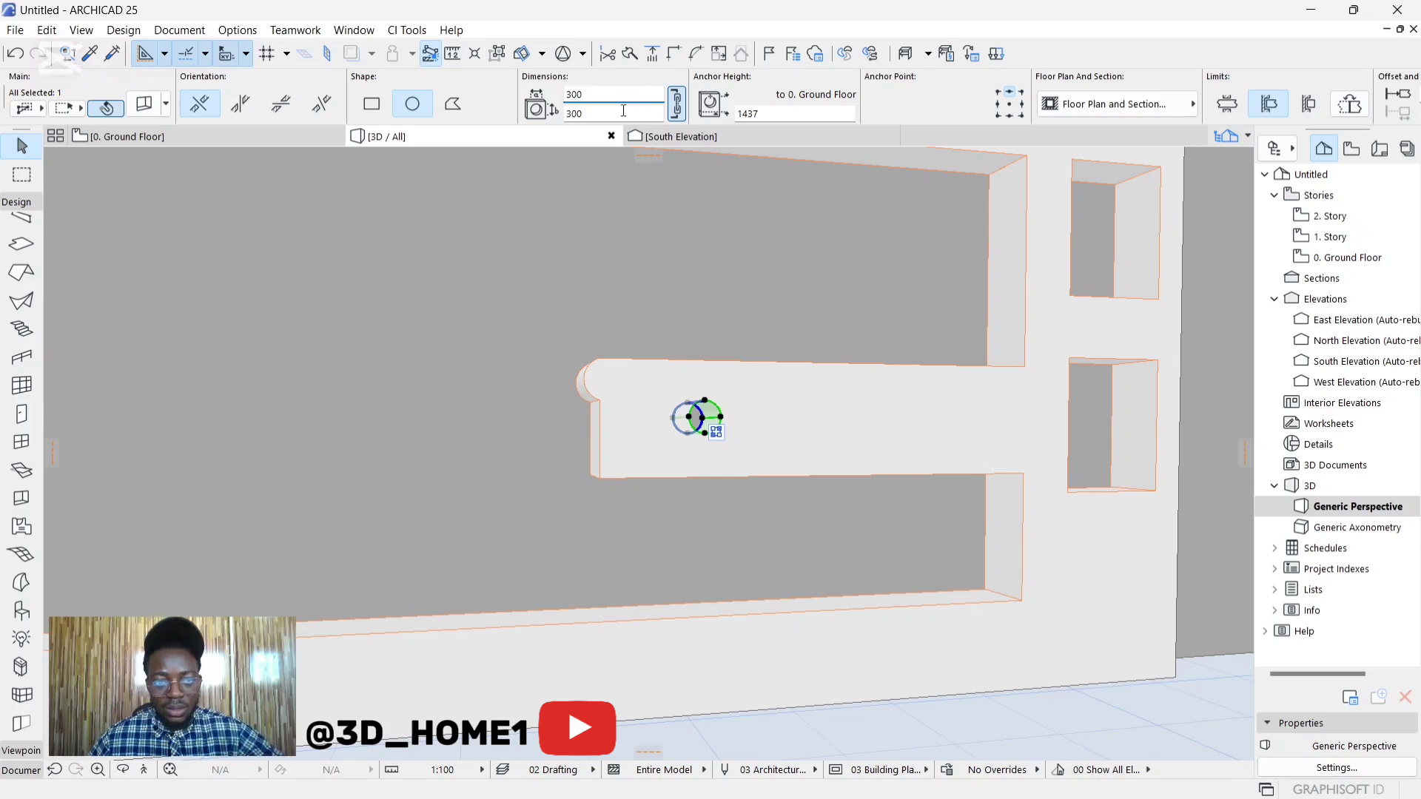
{"action": "key", "text": "Return"}
{"action": "key", "text": "Escape"}
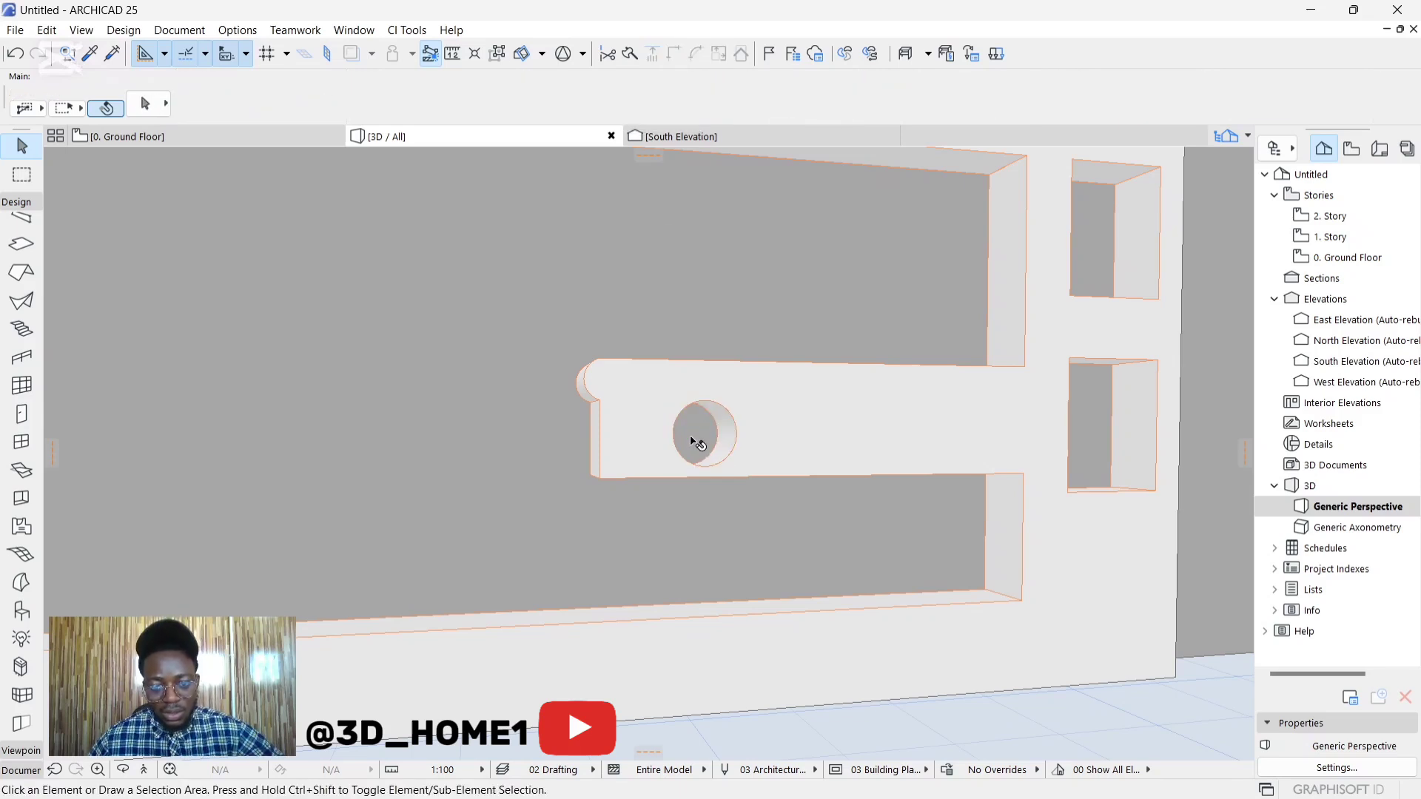
Step: Move the circular niche slightly upward so it sits roughly midway up the bar's face
{"action": "left_click", "coordinate": [716, 422]}
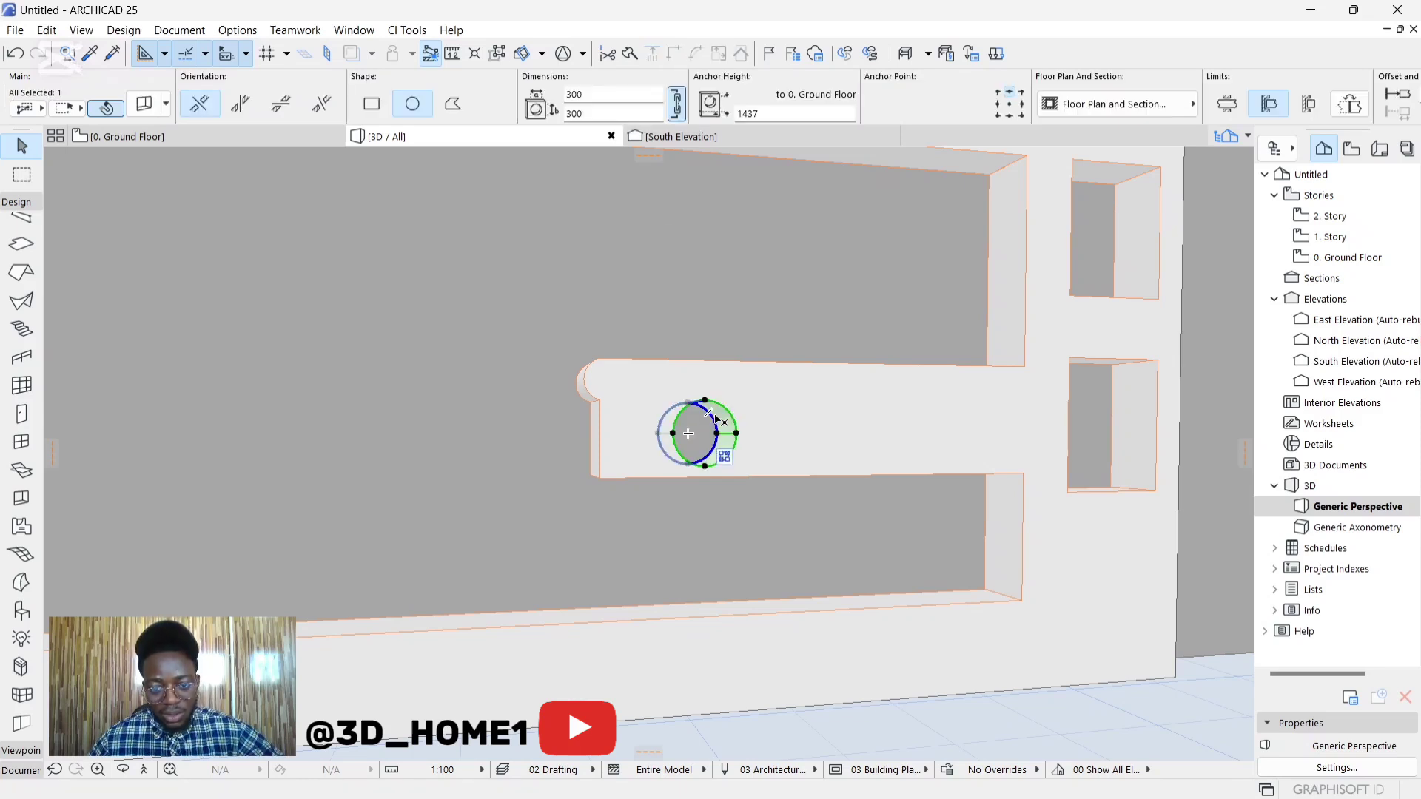
{"action": "left_click", "coordinate": [659, 434]}
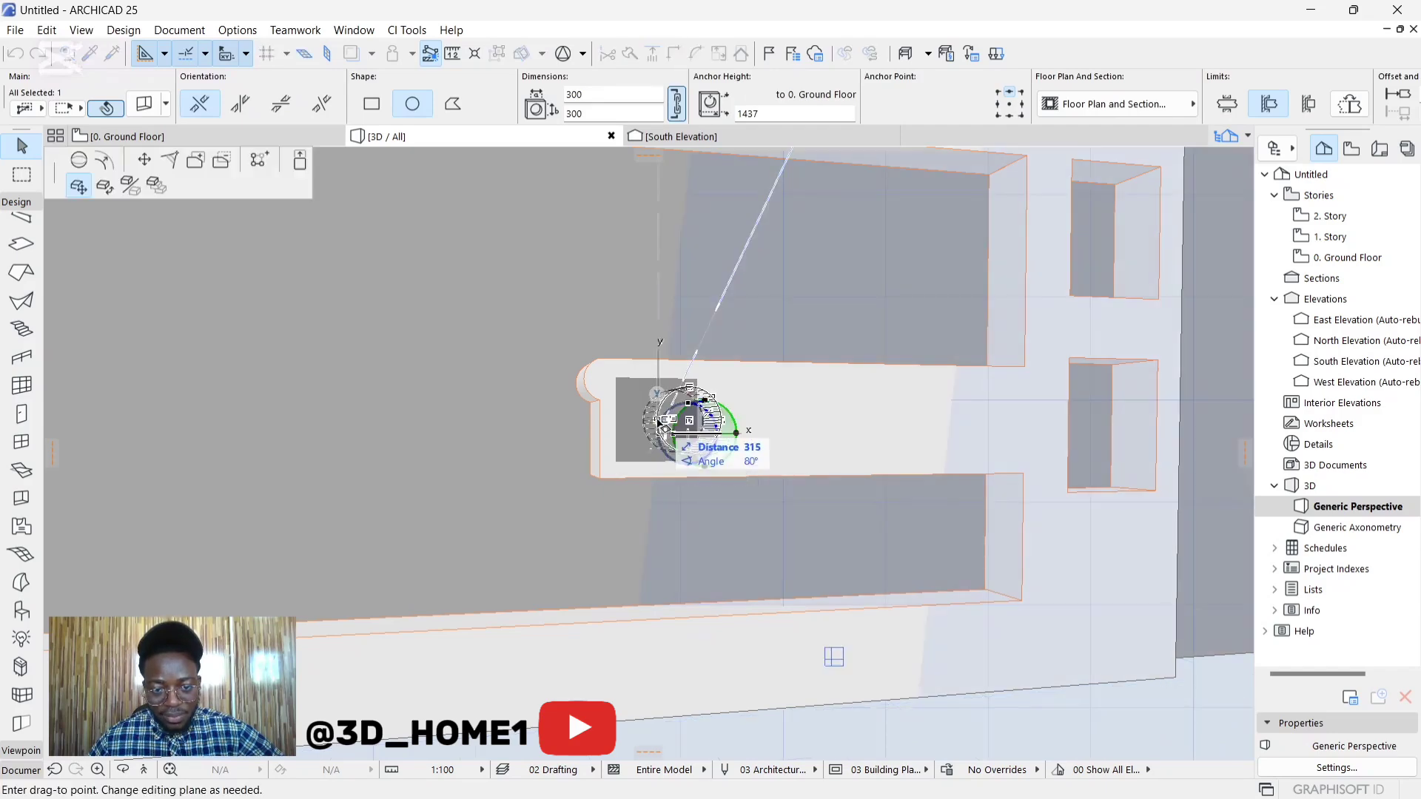
{"action": "left_click", "coordinate": [658, 419]}
{"action": "key", "text": "Escape"}
{"action": "scroll", "coordinate": [664, 424], "scroll_direction": "down", "scroll_amount": 5}
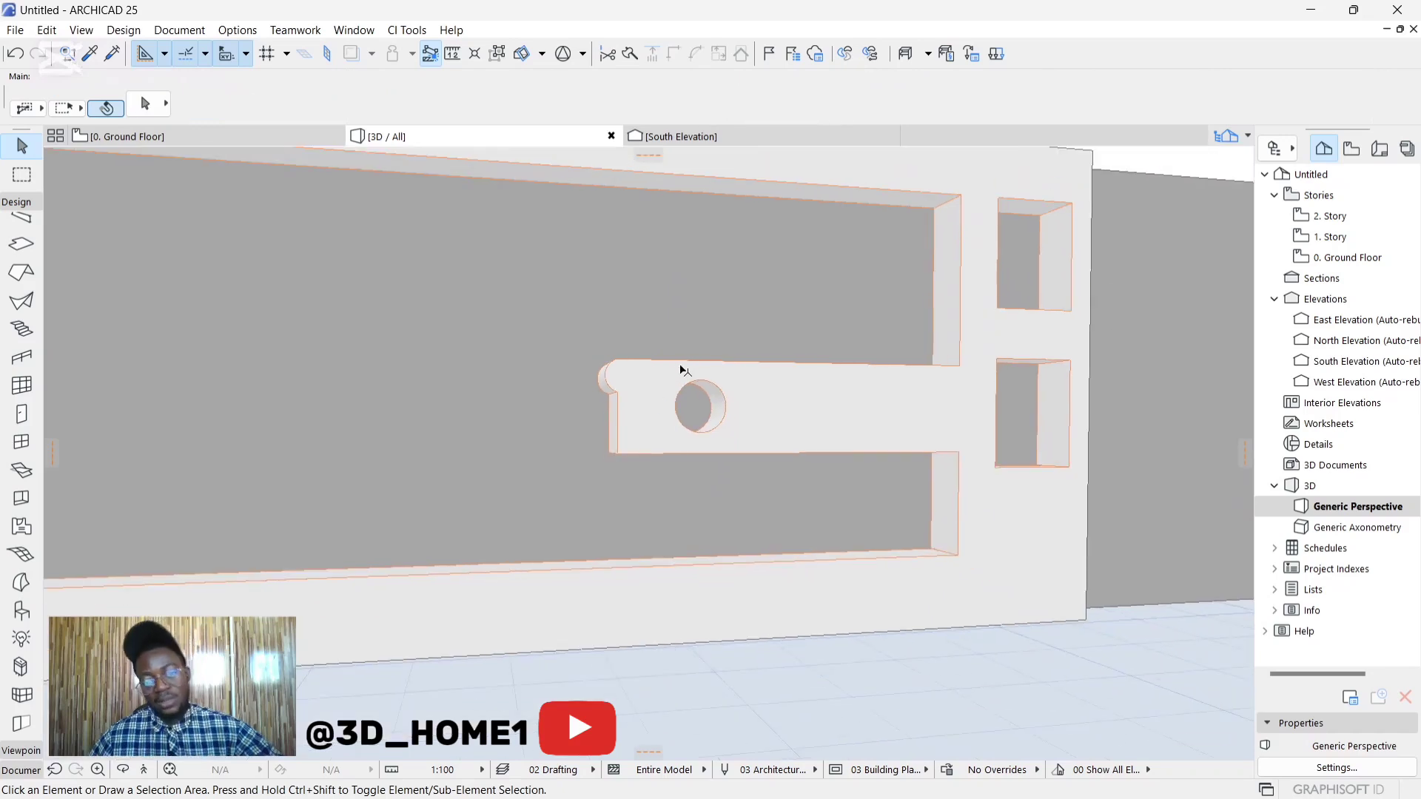
{"action": "middle_click_drag", "start_coordinate": [650, 453], "coordinate": [604, 429], "text": "shift"}
{"action": "scroll", "coordinate": [678, 359], "scroll_direction": "down", "scroll_amount": 5}
{"action": "scroll", "coordinate": [933, 393], "scroll_direction": "down", "scroll_amount": 3}
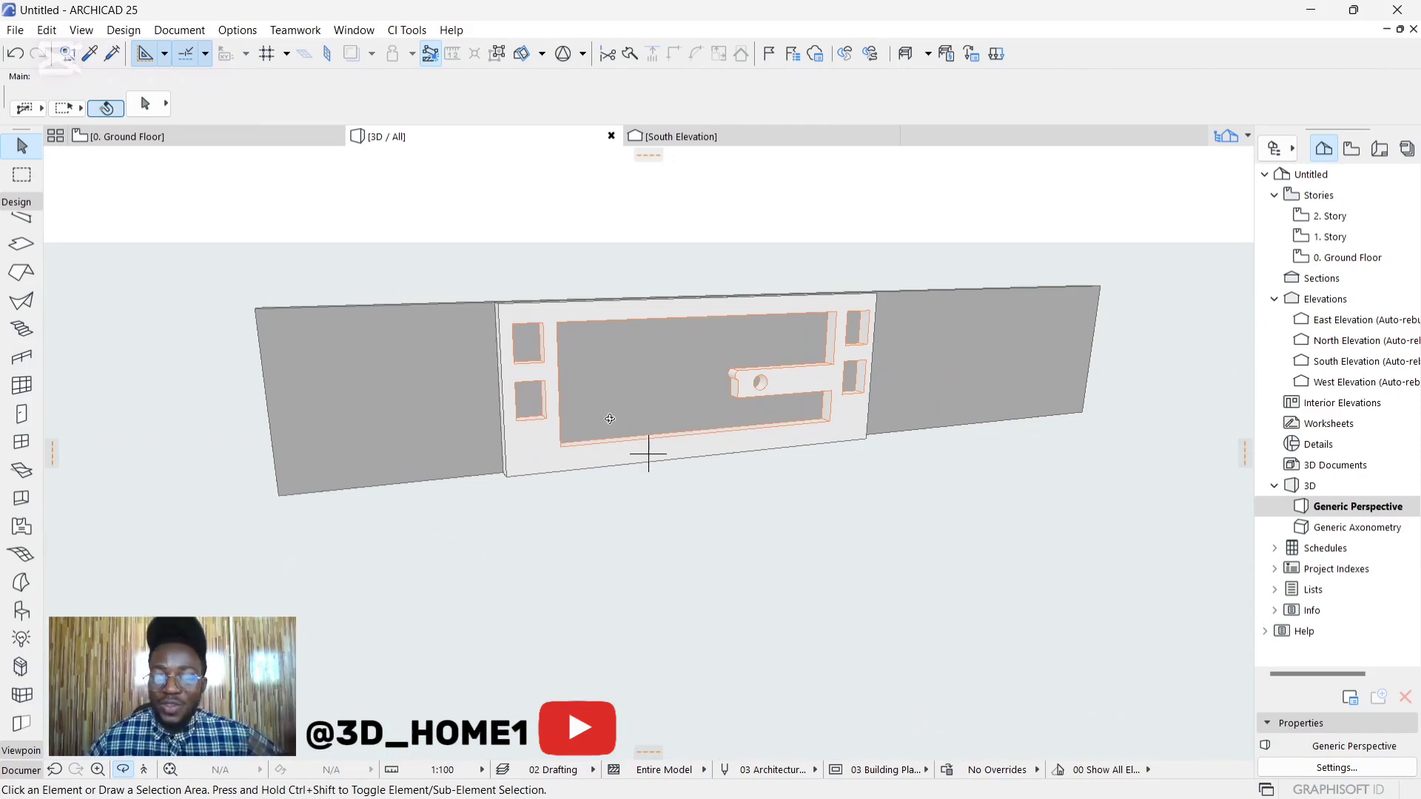
{"action": "scroll", "coordinate": [594, 336], "scroll_direction": "up", "scroll_amount": 1}
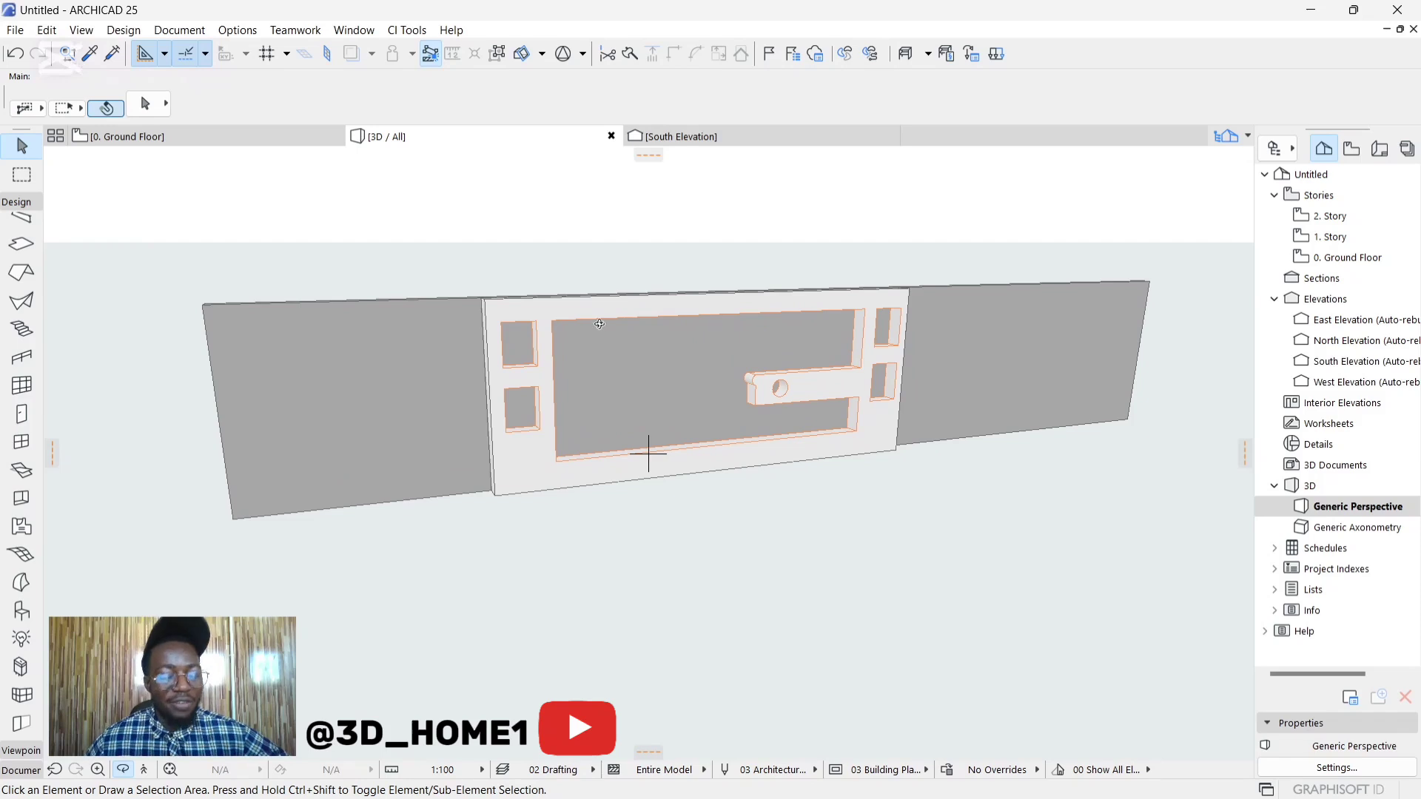
{"action": "scroll", "coordinate": [600, 324], "scroll_direction": "up", "scroll_amount": 1}
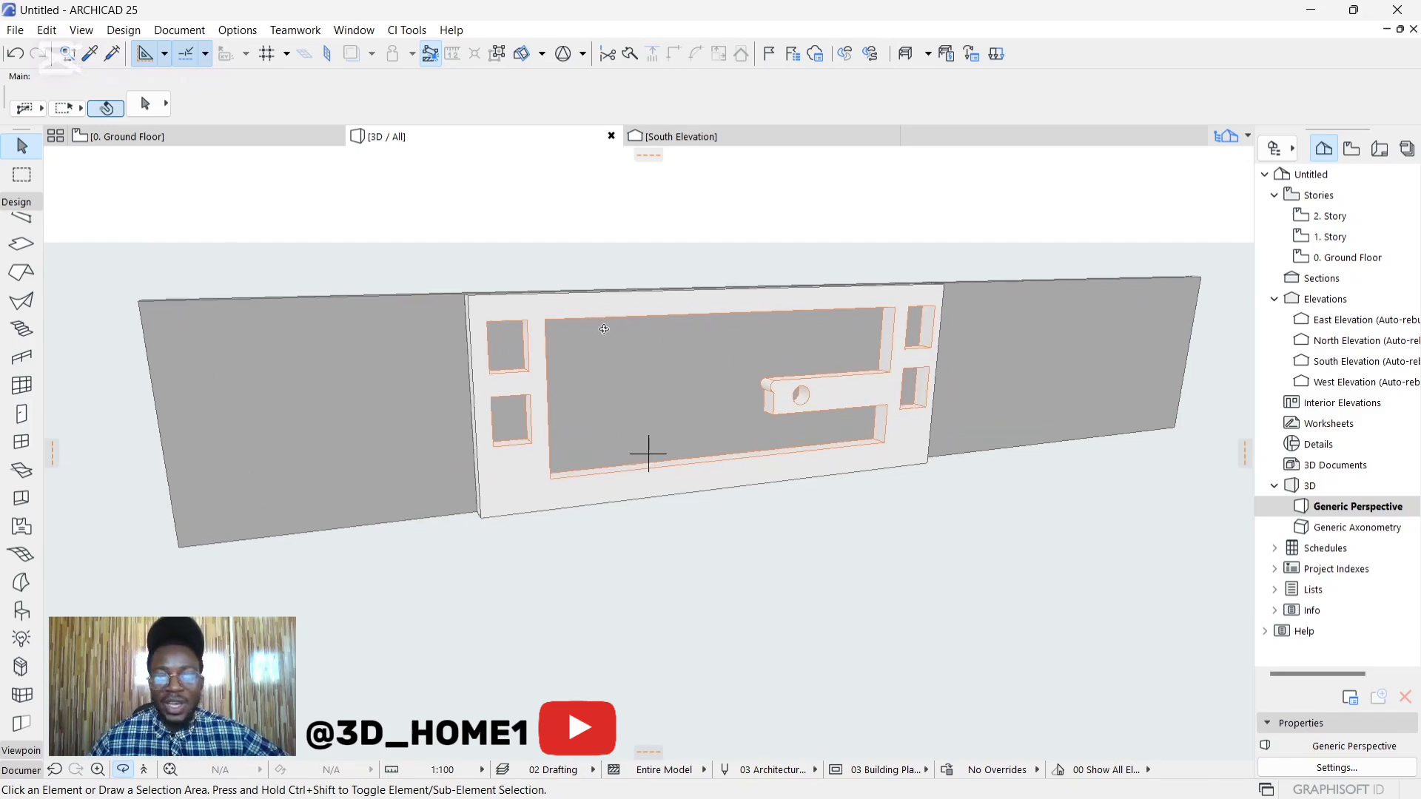